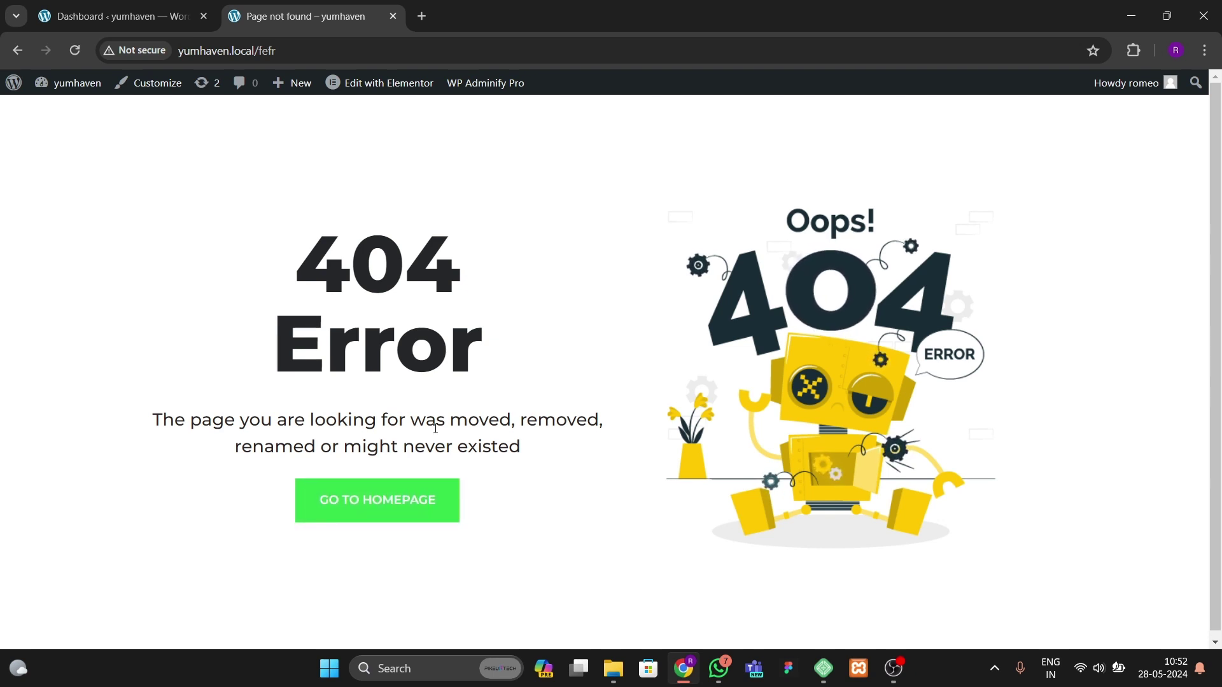
Step: Confirm yumhaven.local/fefek still shows the old 404 page, then return to the WordPress dashboard
left_click(406, 517)
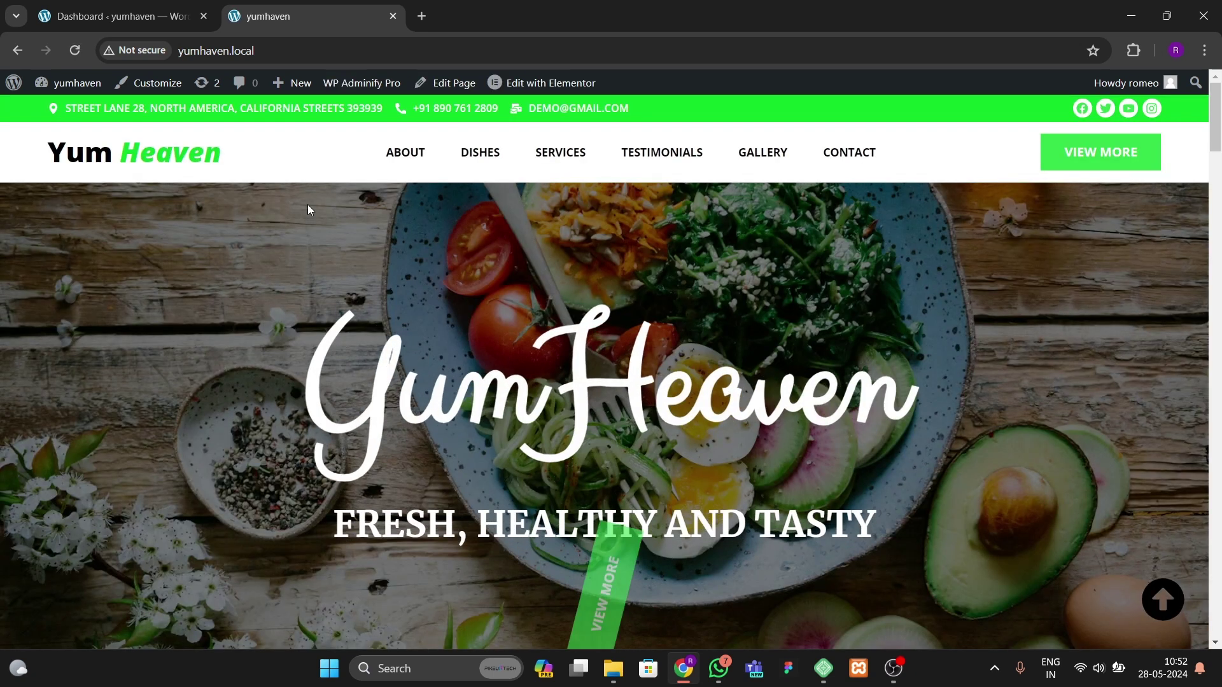
left_click(362, 46)
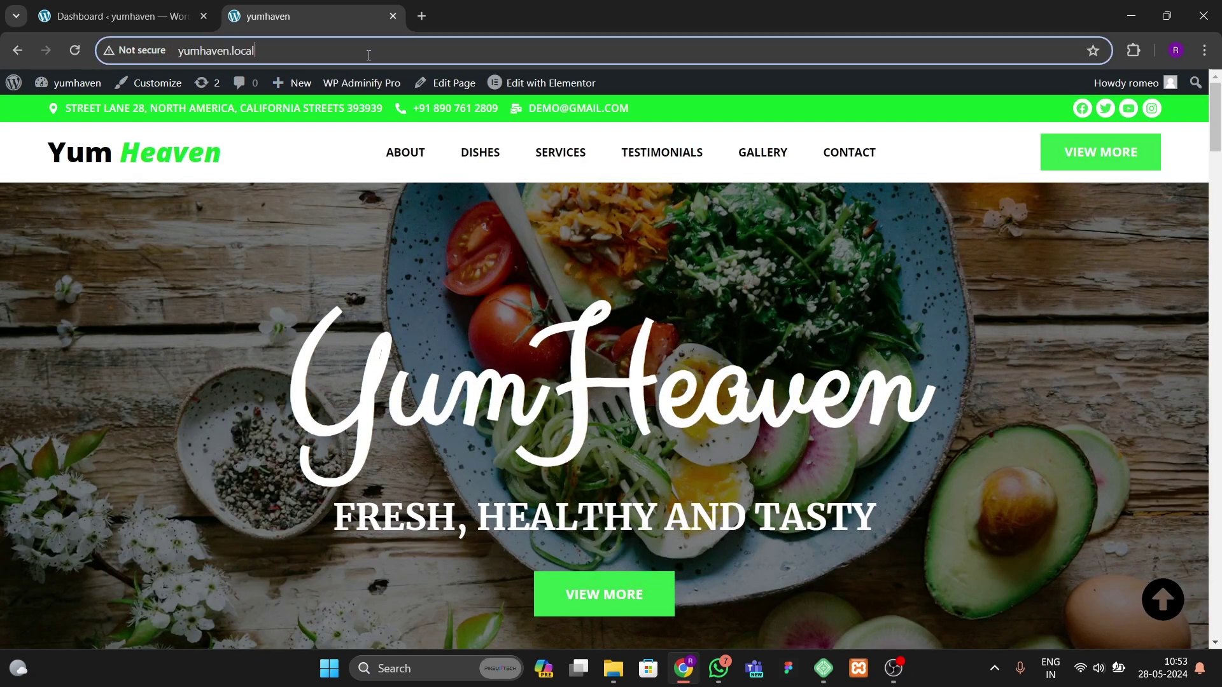
type("/fefek")
key("Return")
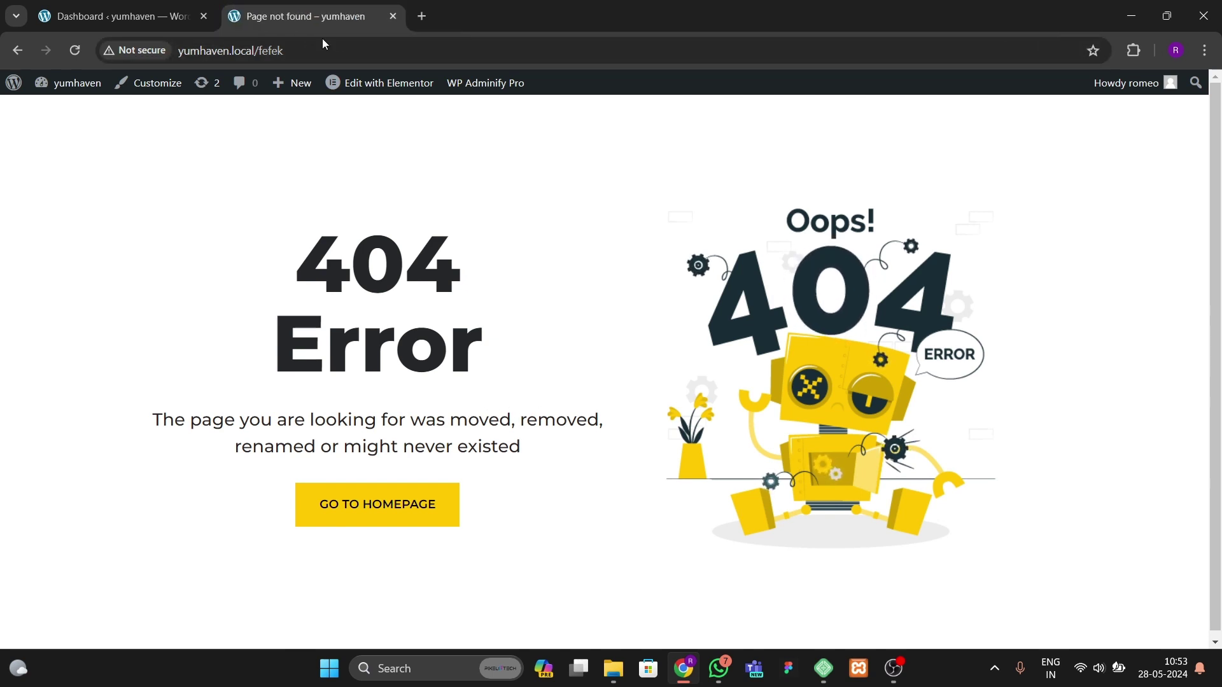
left_click(121, 16)
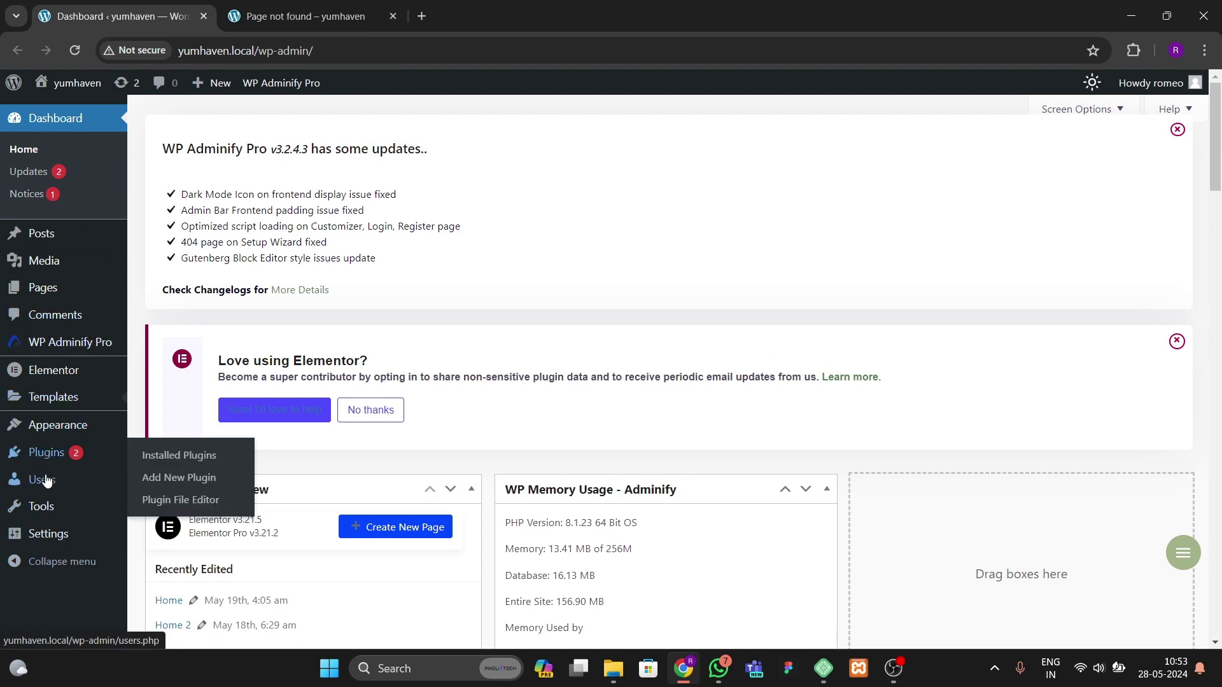
Step: Check the Installed Plugins list for the Elementor and Elementor Pro rows
mouse_move(44, 469)
left_click(185, 459)
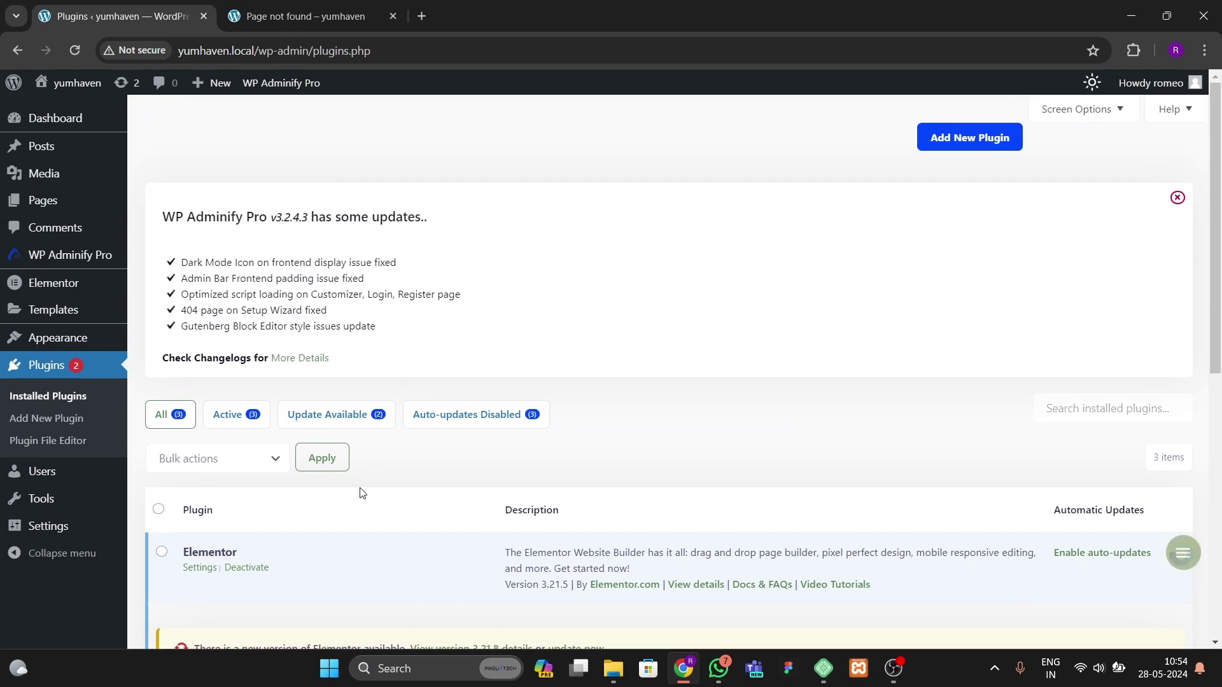
scroll(715, 407, "down", 4)
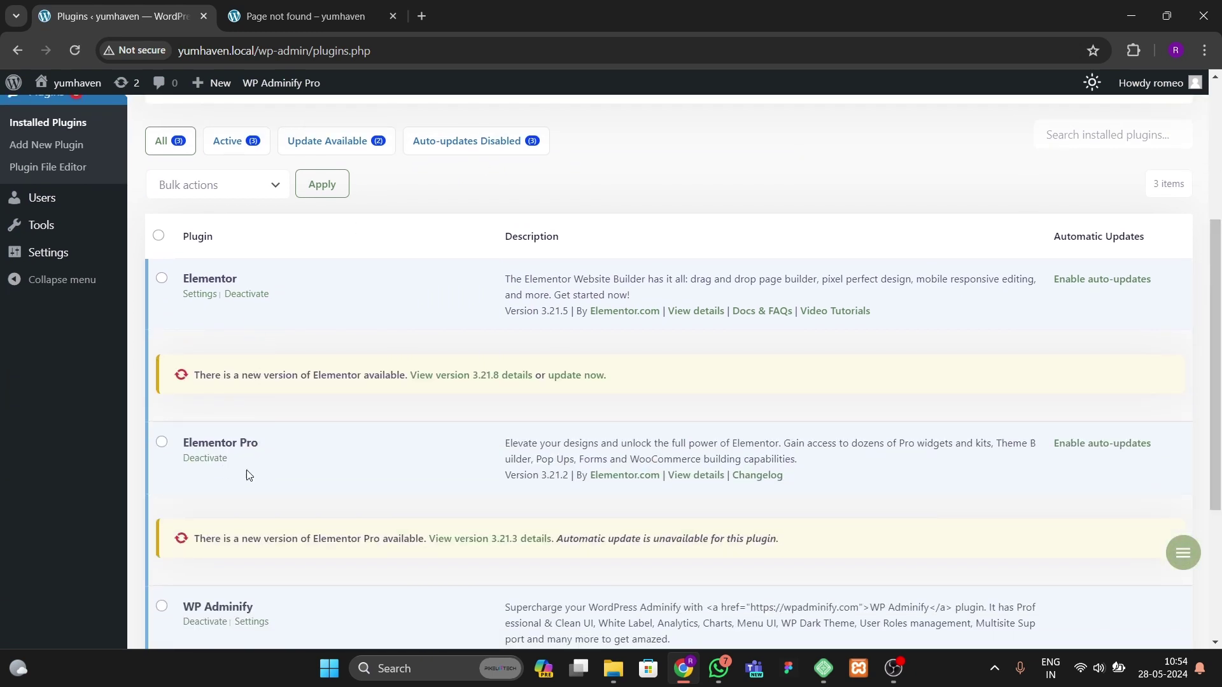
left_click_drag(1216, 434, 1215, 296)
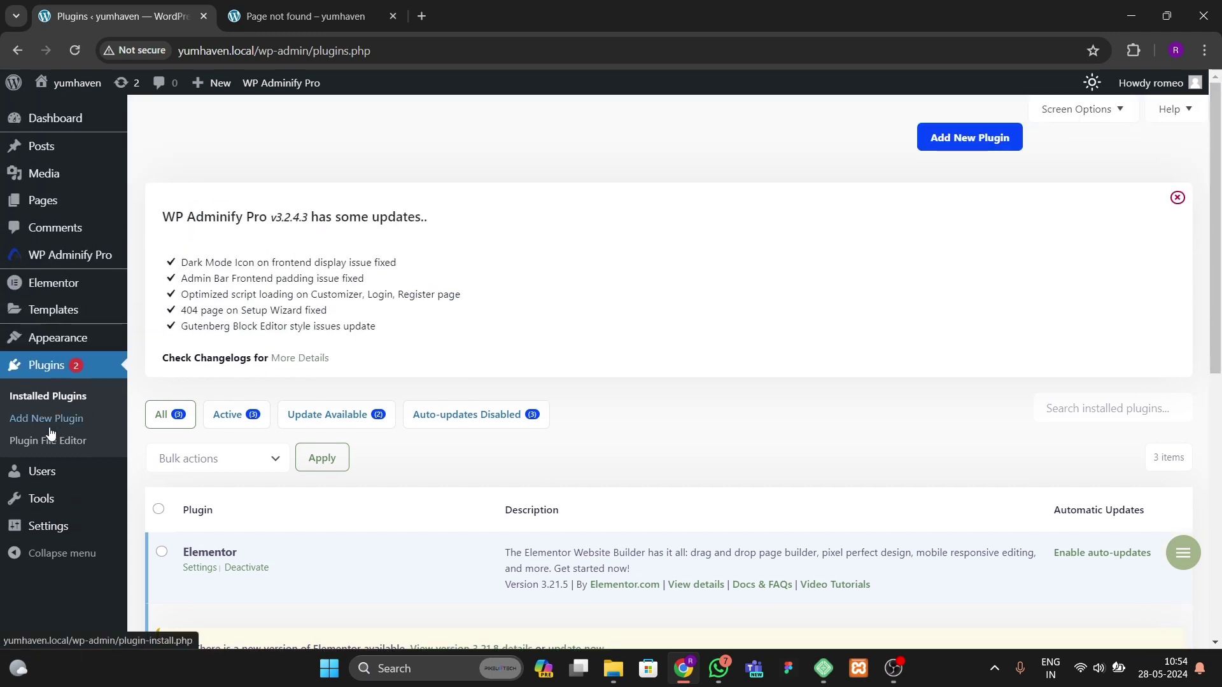
mouse_move(52, 310)
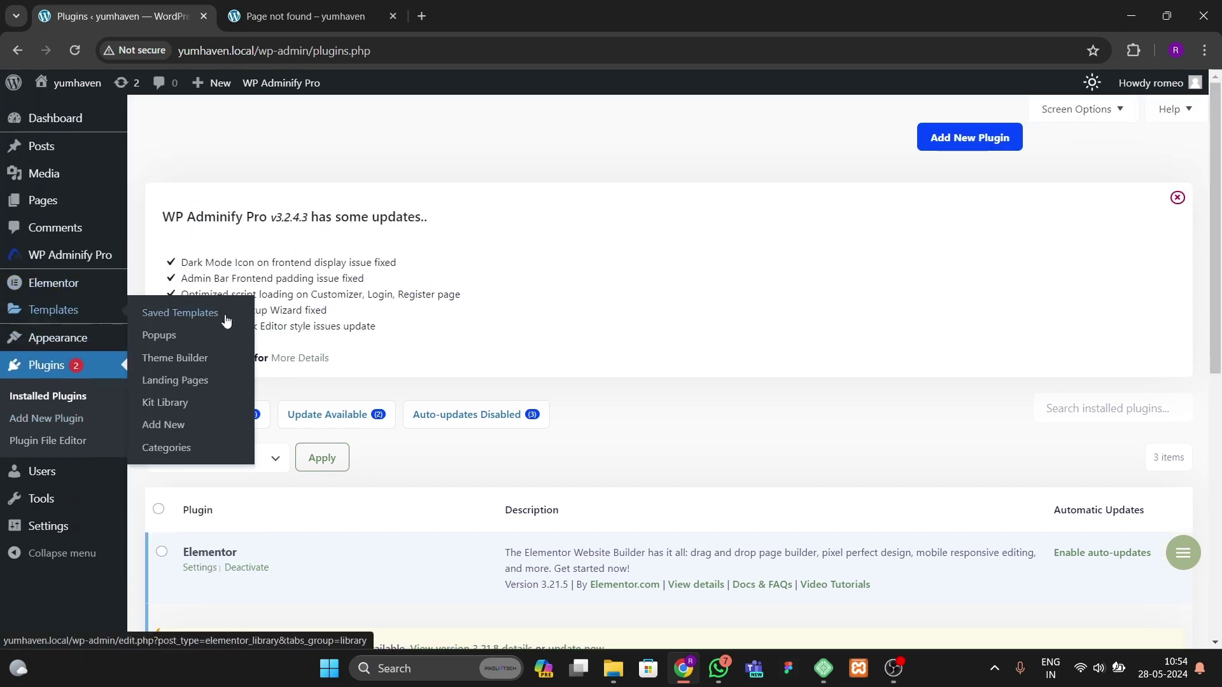
Step: Add a new Error 404 template in the Elementor Theme Builder
left_click(194, 364)
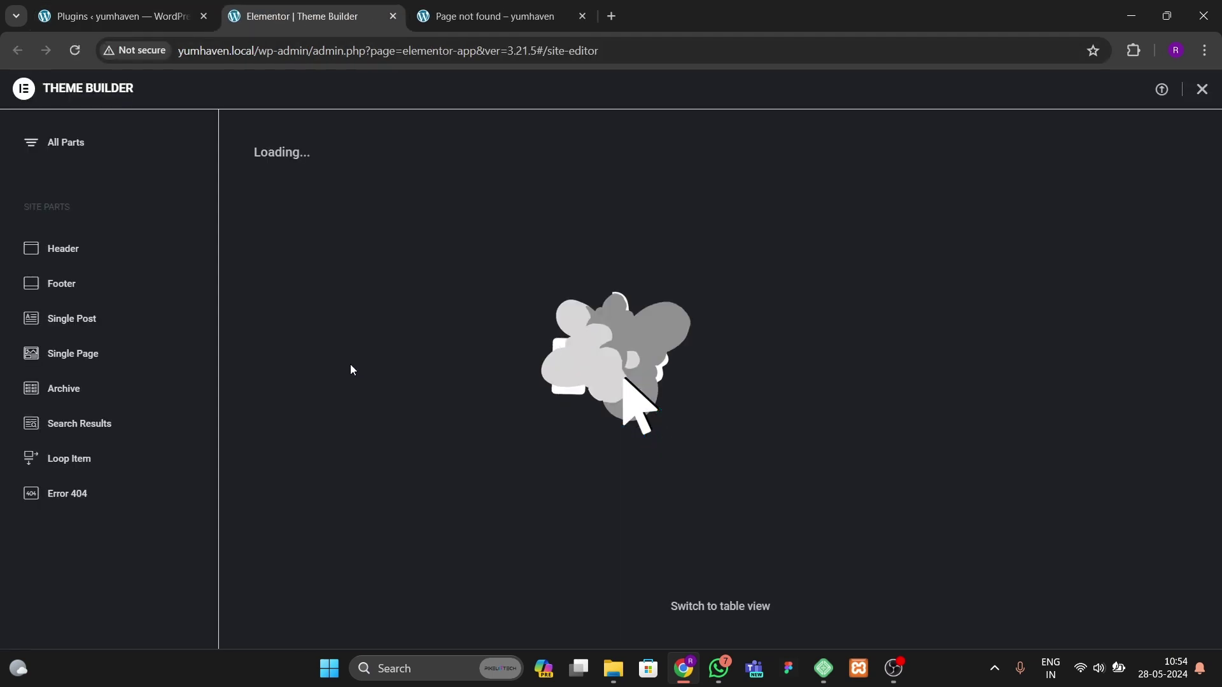
left_click(141, 486)
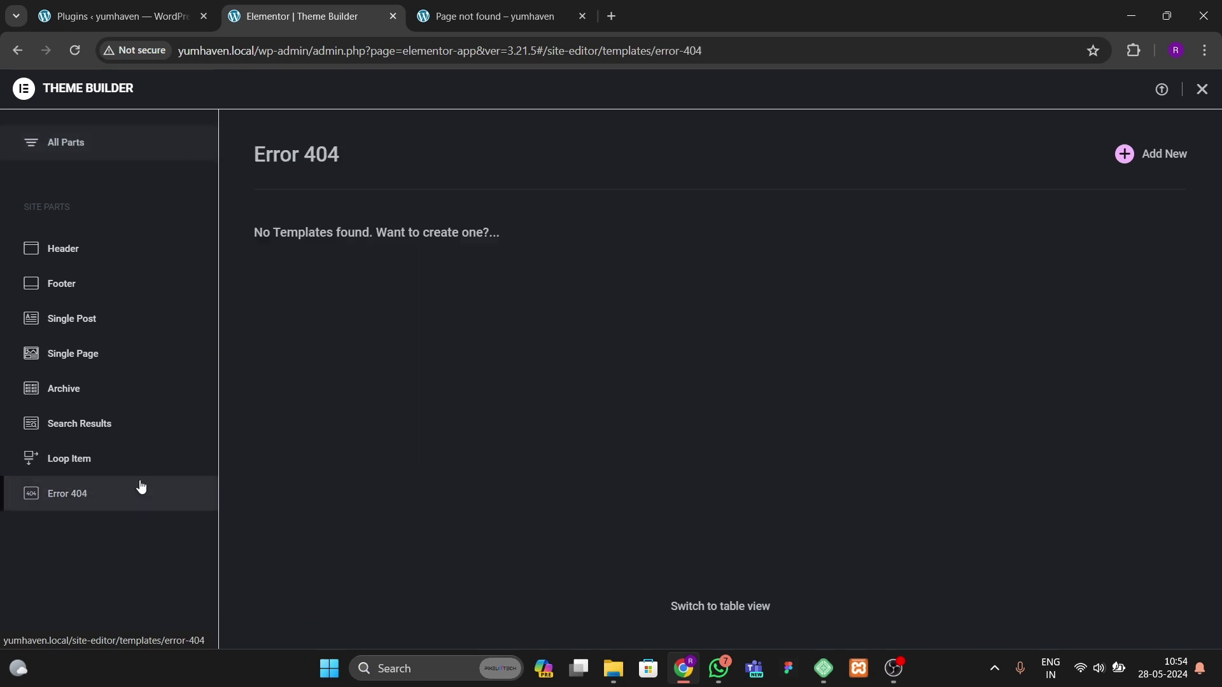
left_click(1123, 156)
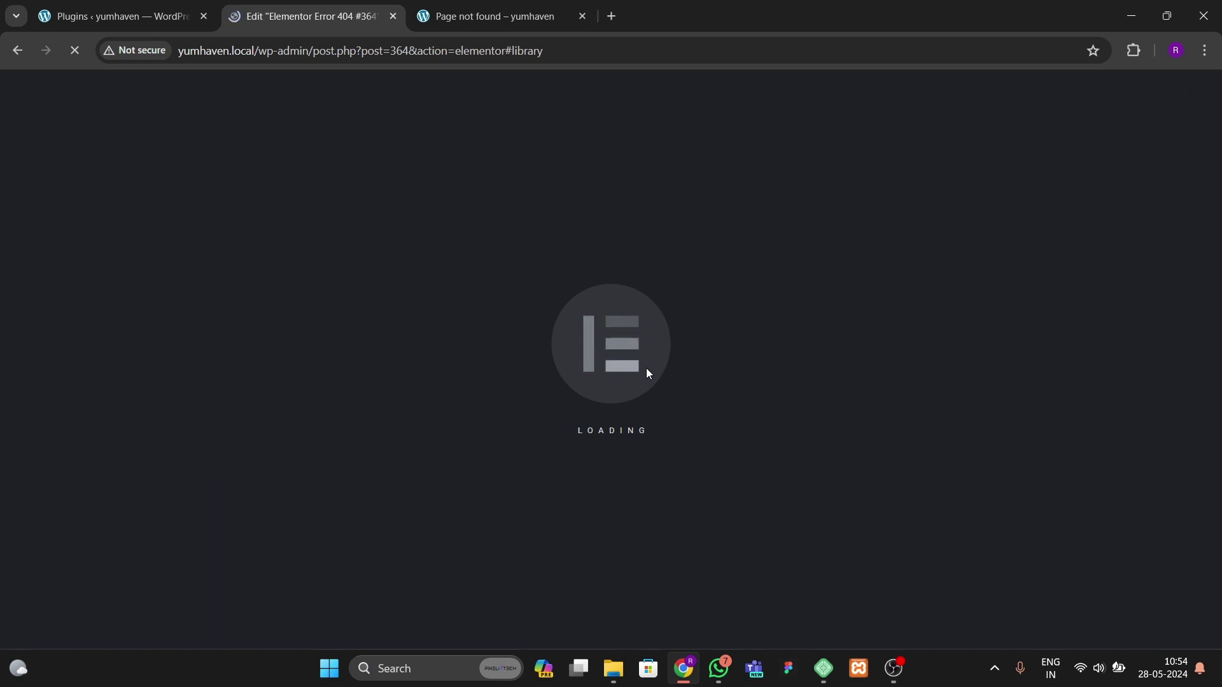
Step: Compare the loading template editor with the site's live 404 page
left_click(490, 16)
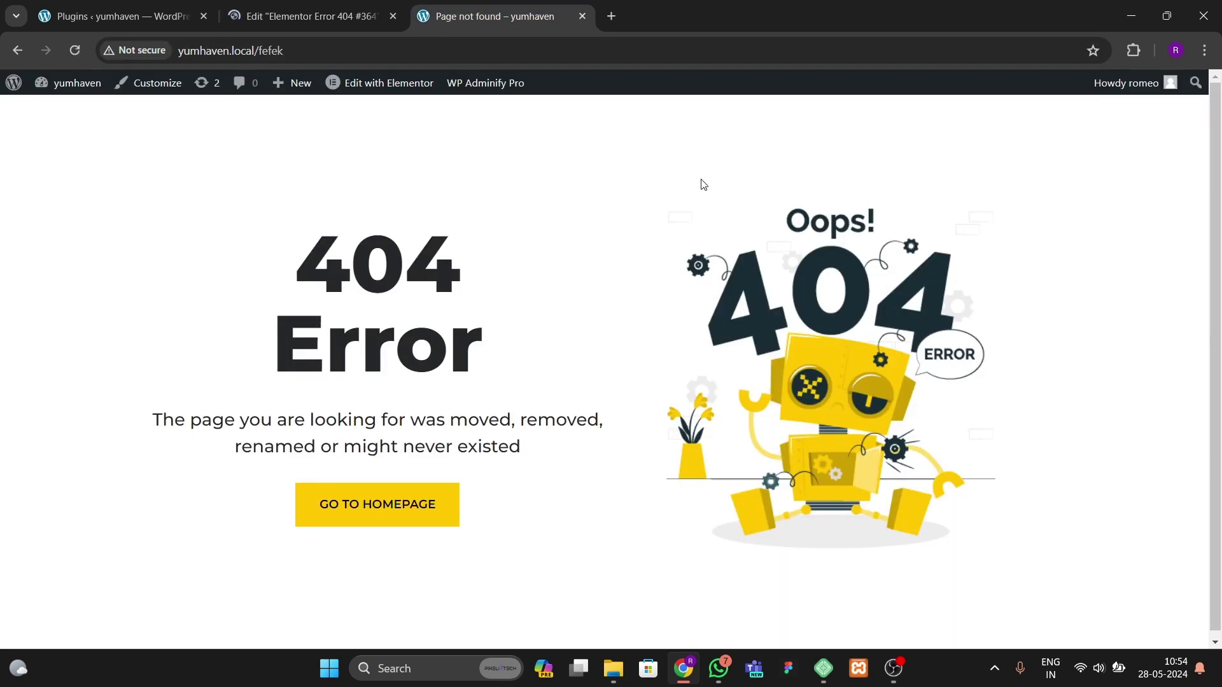
left_click(345, 23)
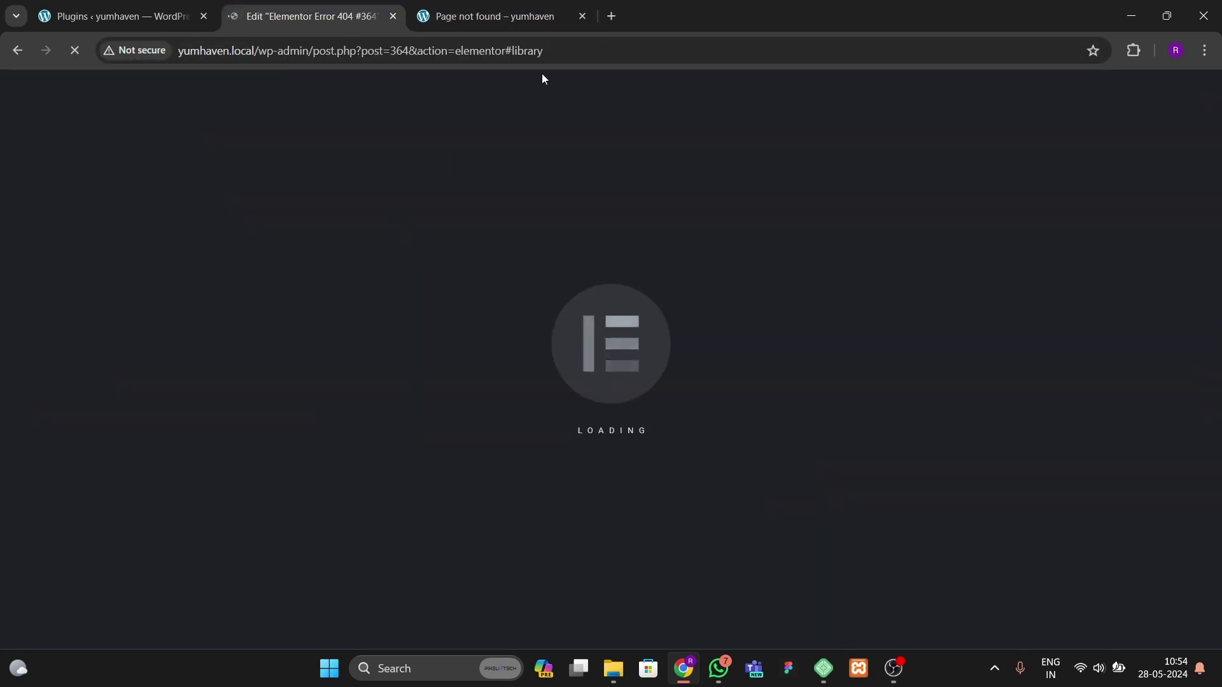
left_click(502, 16)
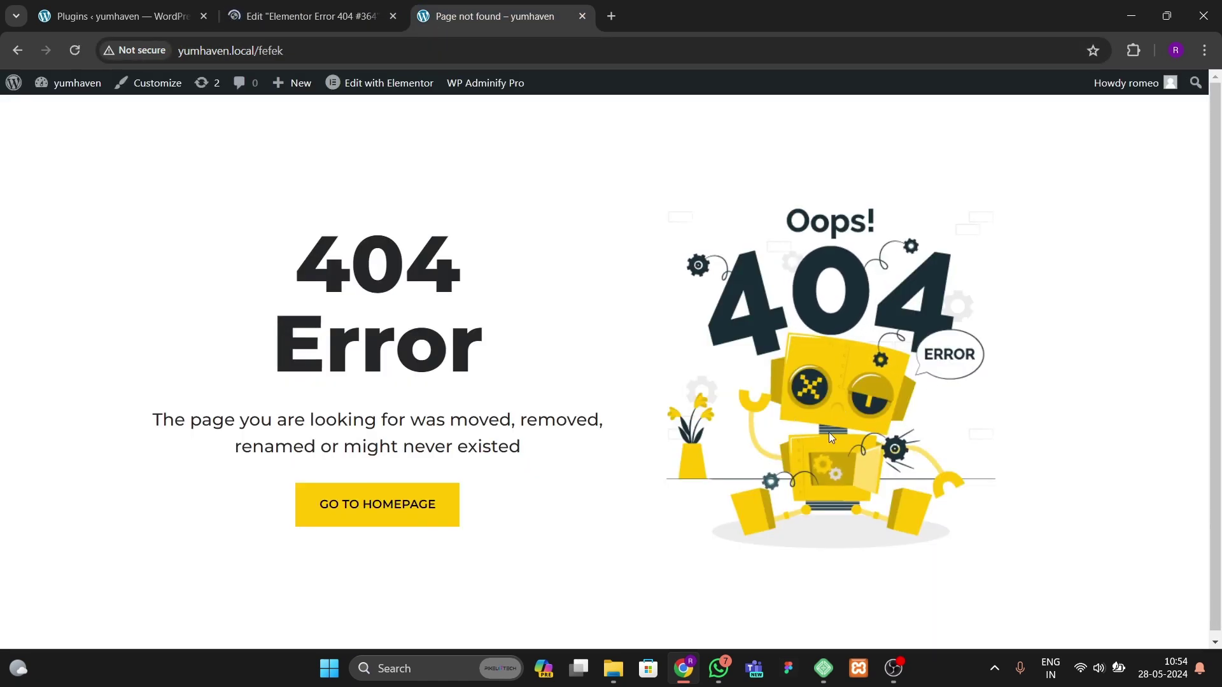
Step: Open the LottieFiles website in a new browser tab
left_click(613, 17)
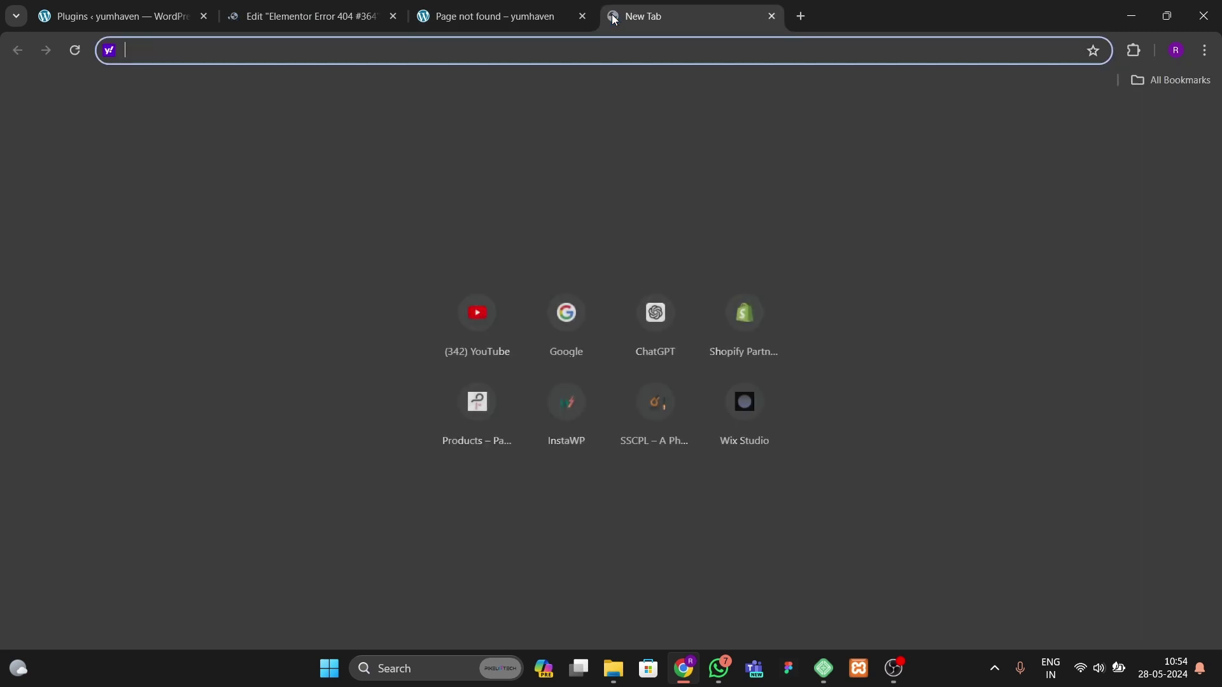
type("lottie")
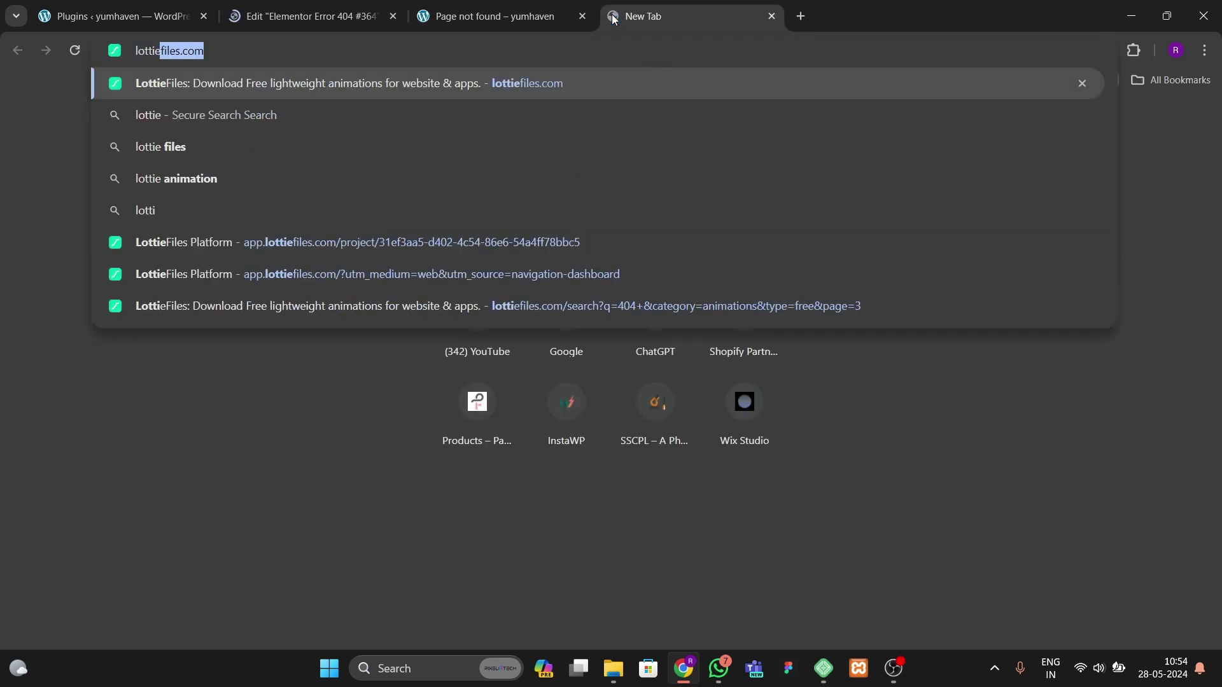
key("Return")
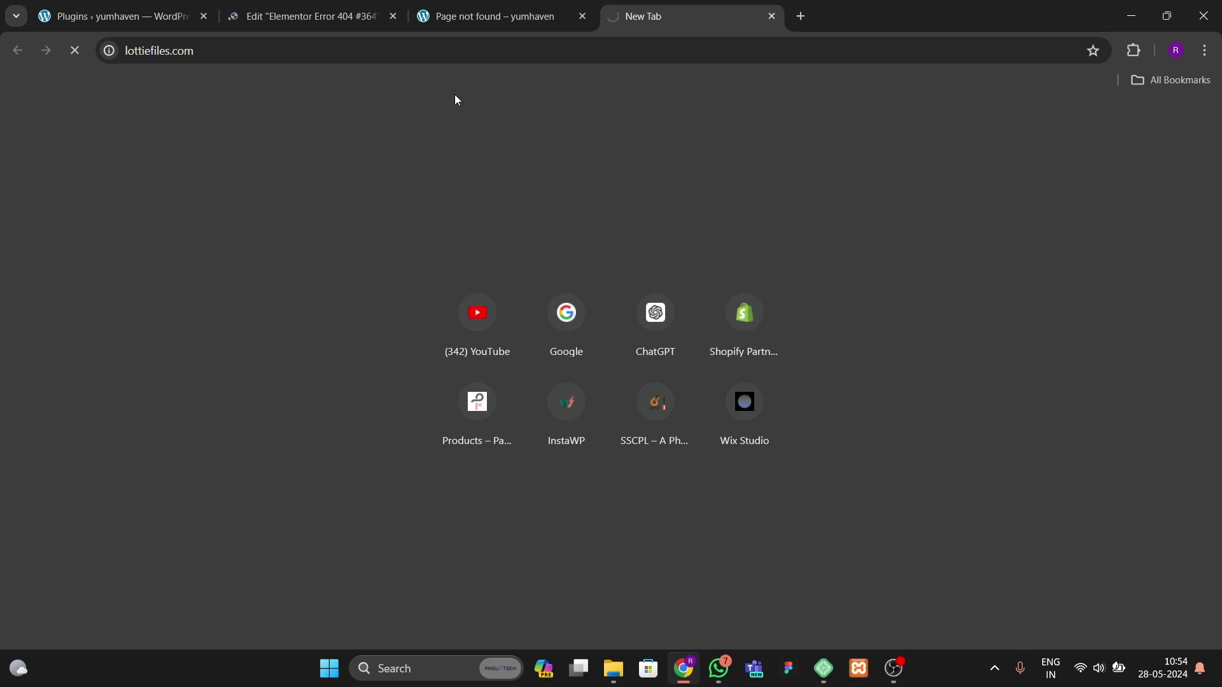
left_click(280, 17)
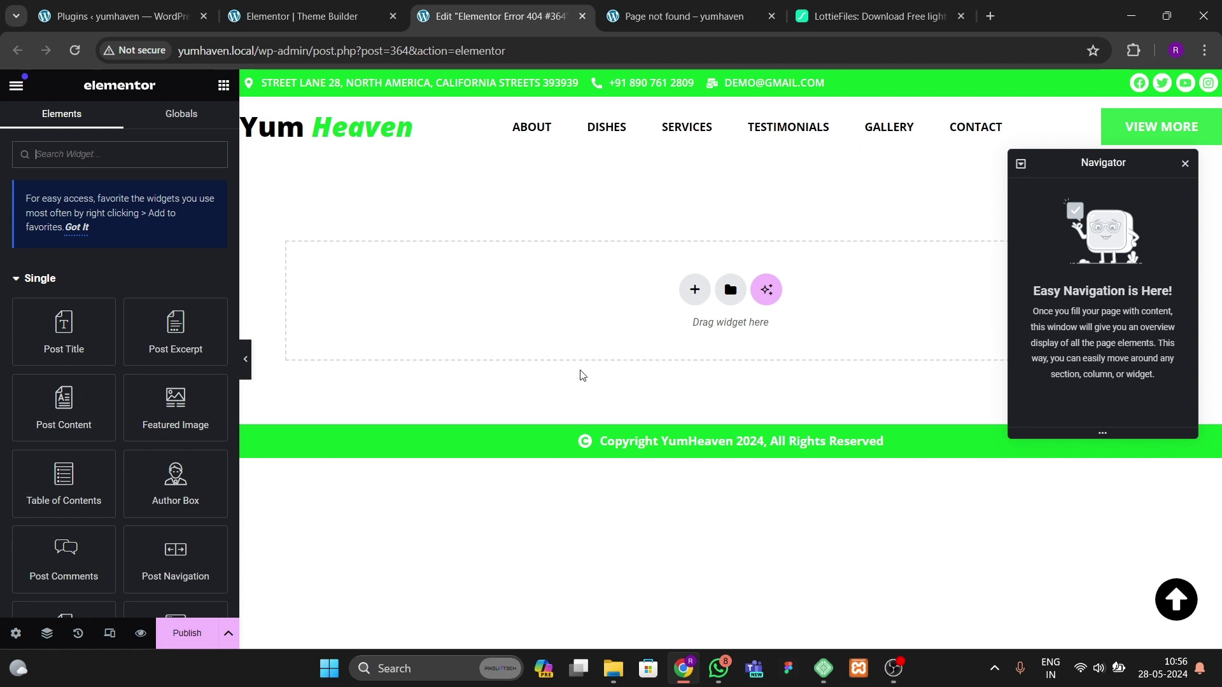
left_click(853, 16)
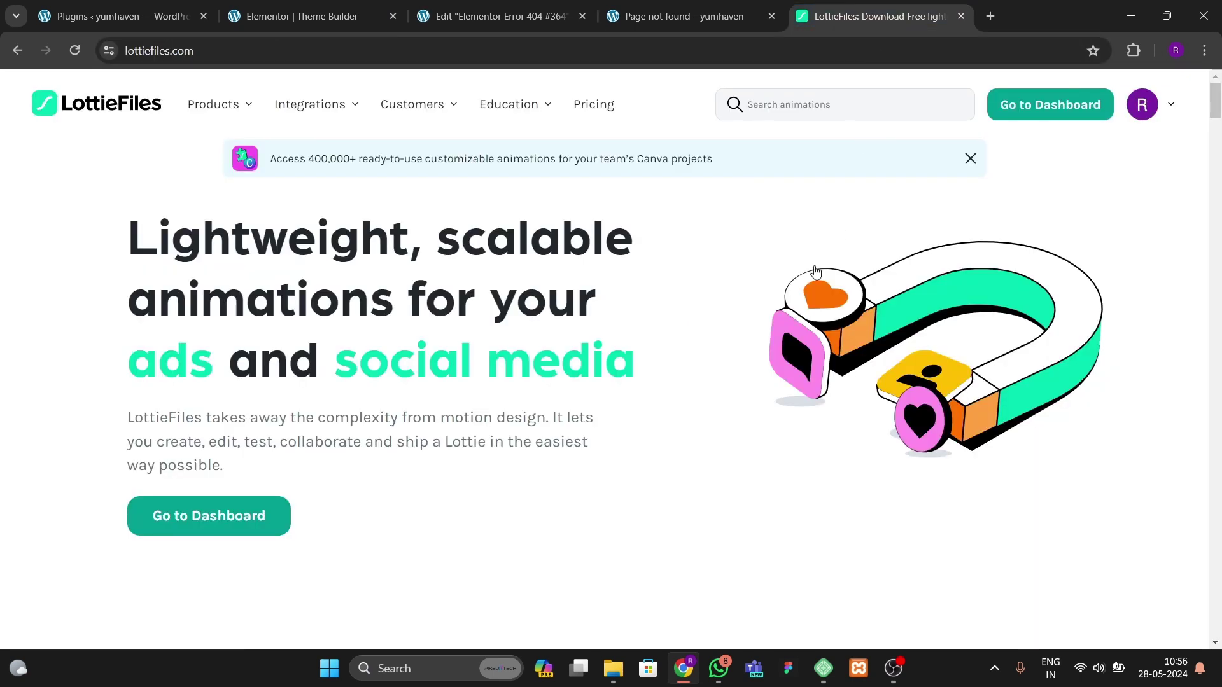
Step: Search LottieFiles for '404' and filter the results to Free animations
left_click(801, 103)
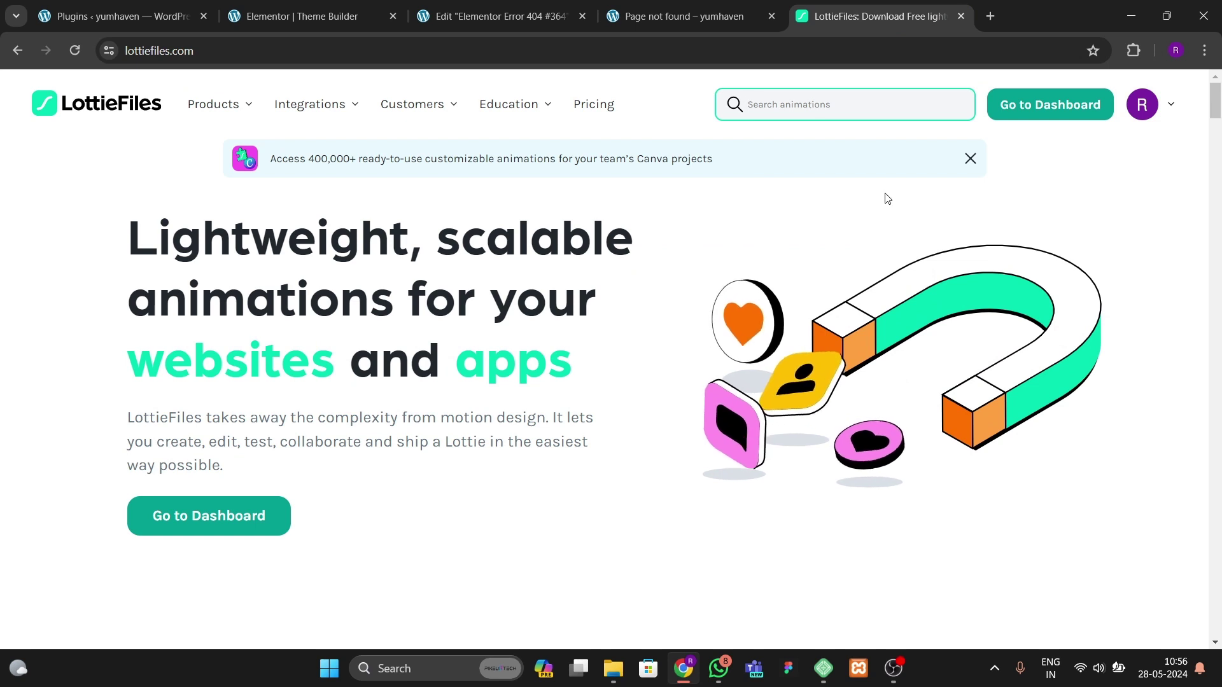
type("4")
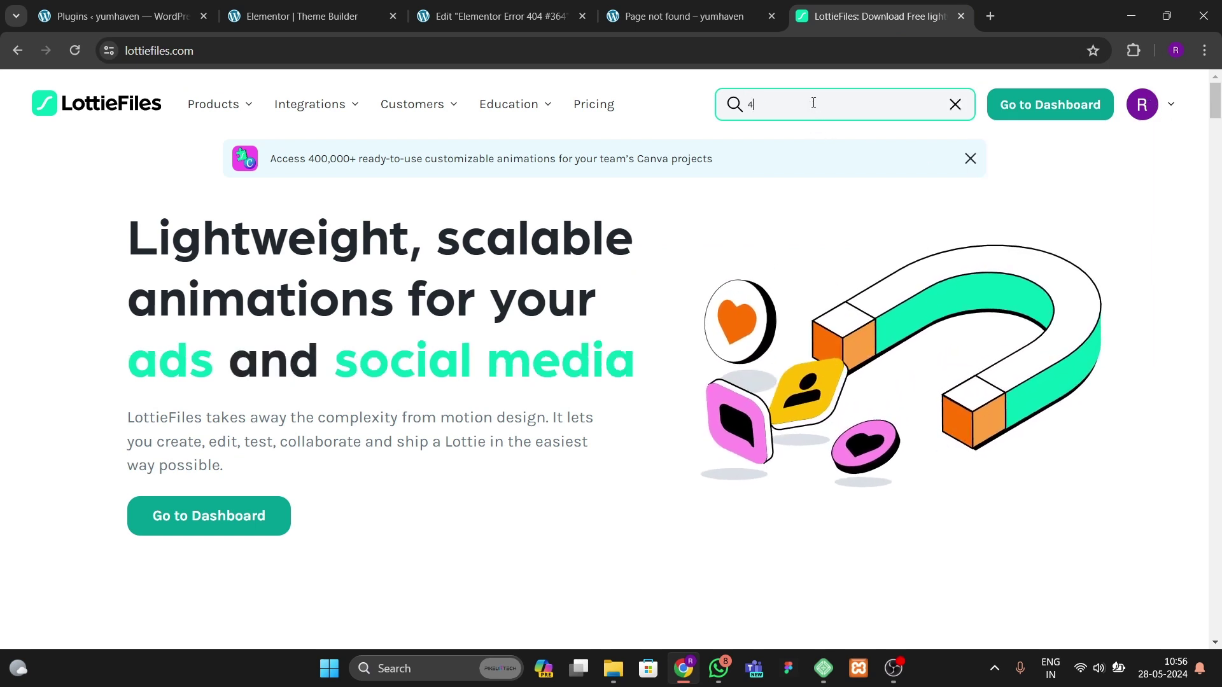
type("04")
key("Return")
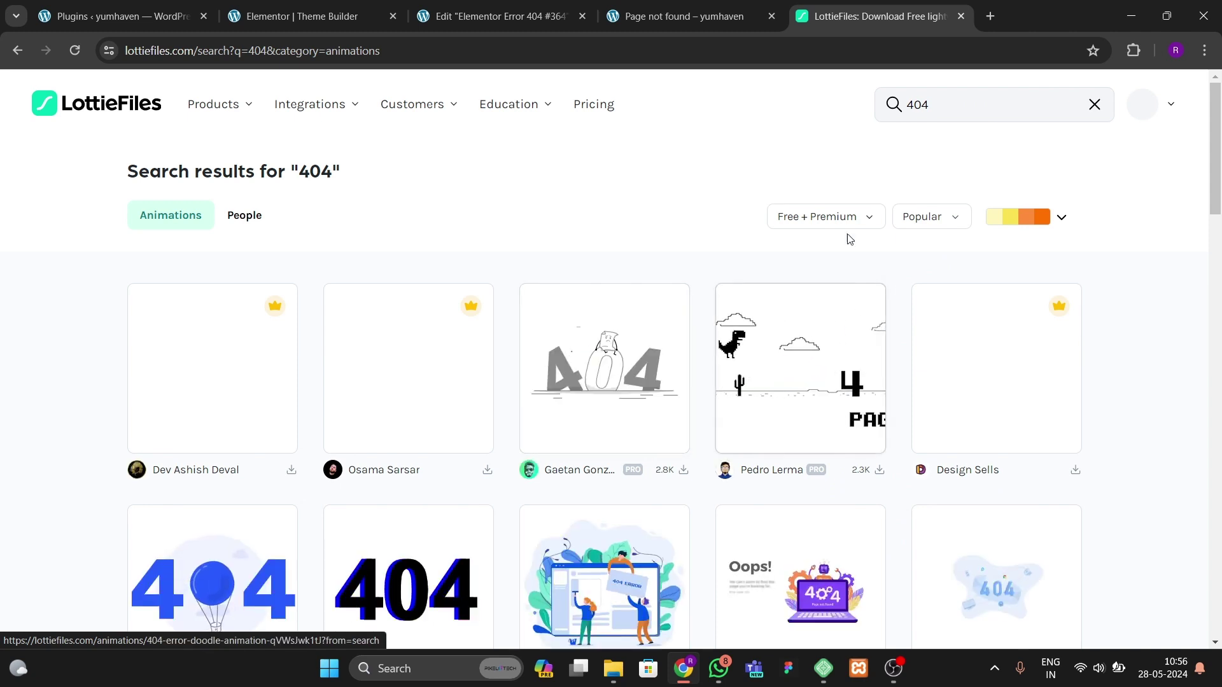
left_click(821, 216)
left_click(788, 275)
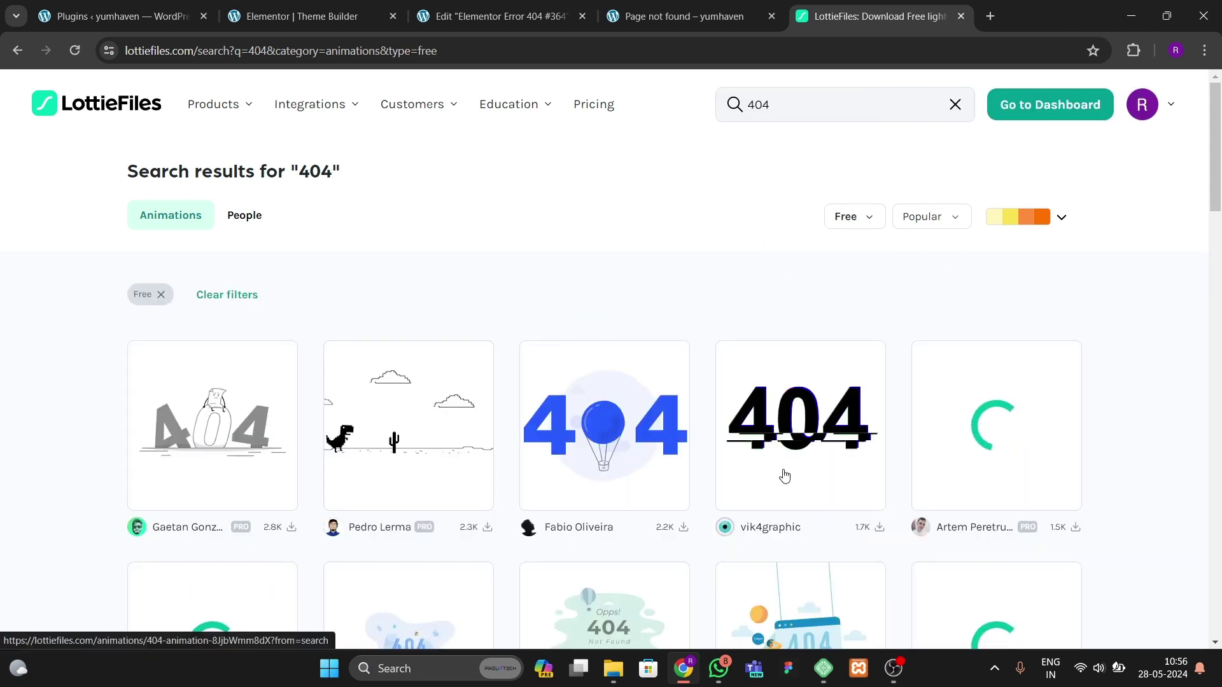
scroll(455, 512, "down", 3)
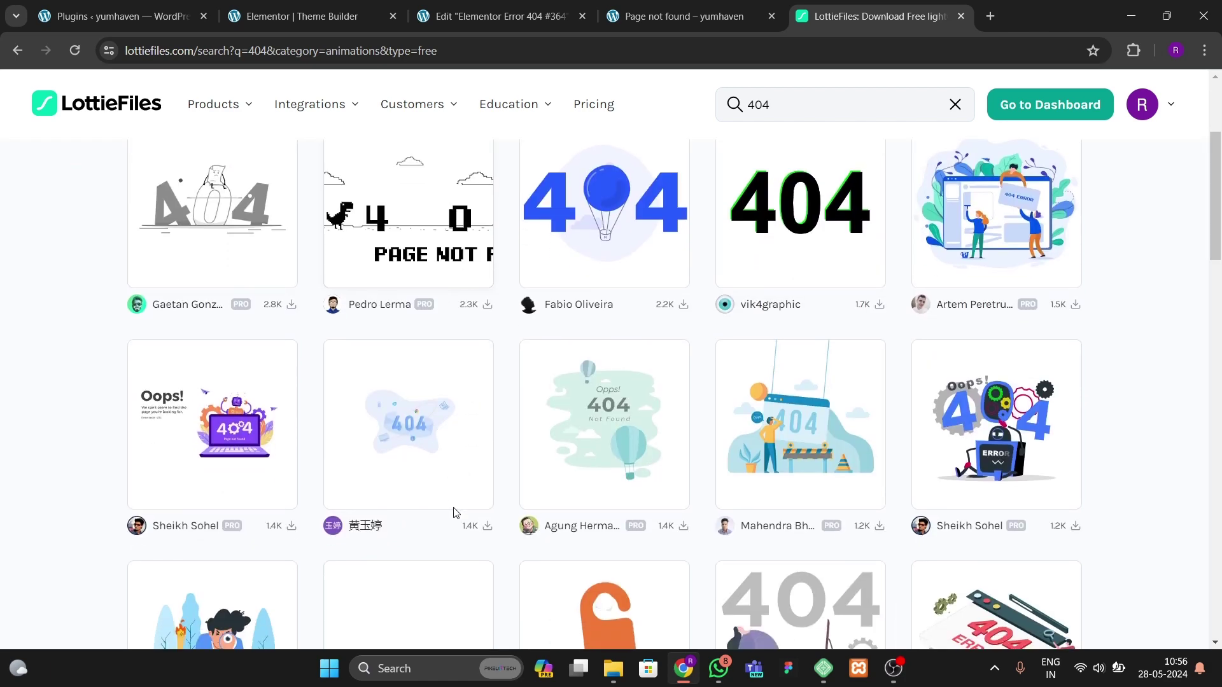
scroll(456, 513, "down", 2)
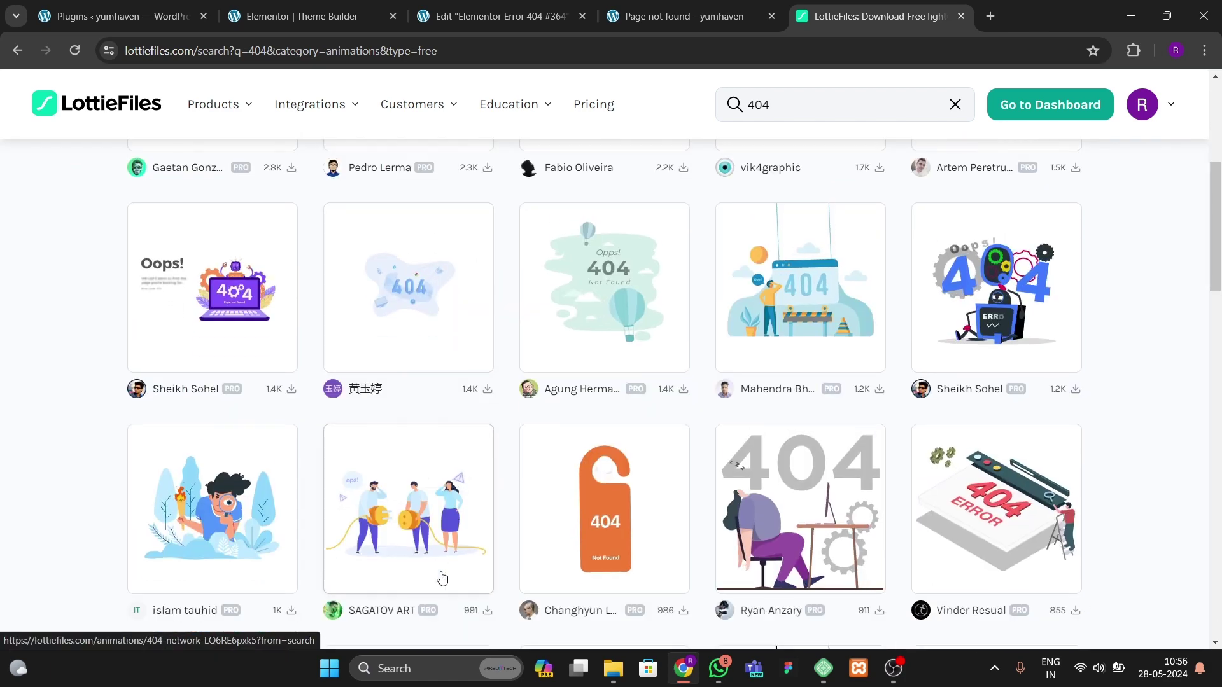
scroll(443, 577, "down", 3)
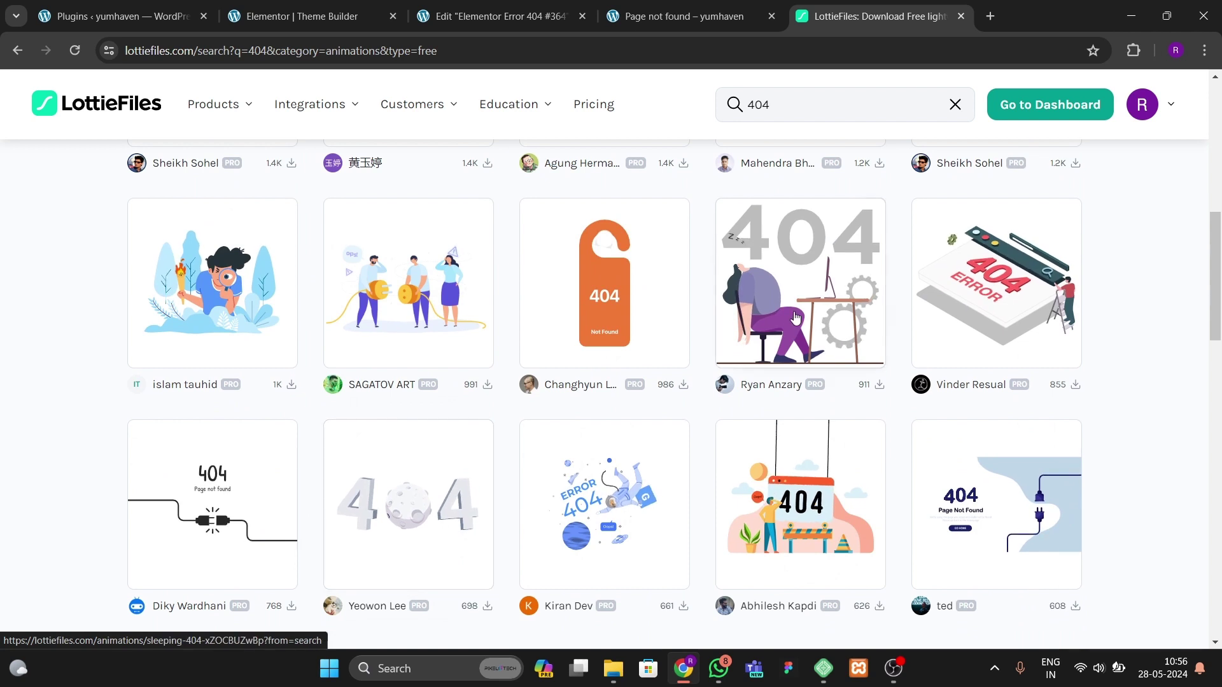
Step: Download the Sleeping 404 animation's Lottie JSON file (69.5 KB)
left_click(795, 318)
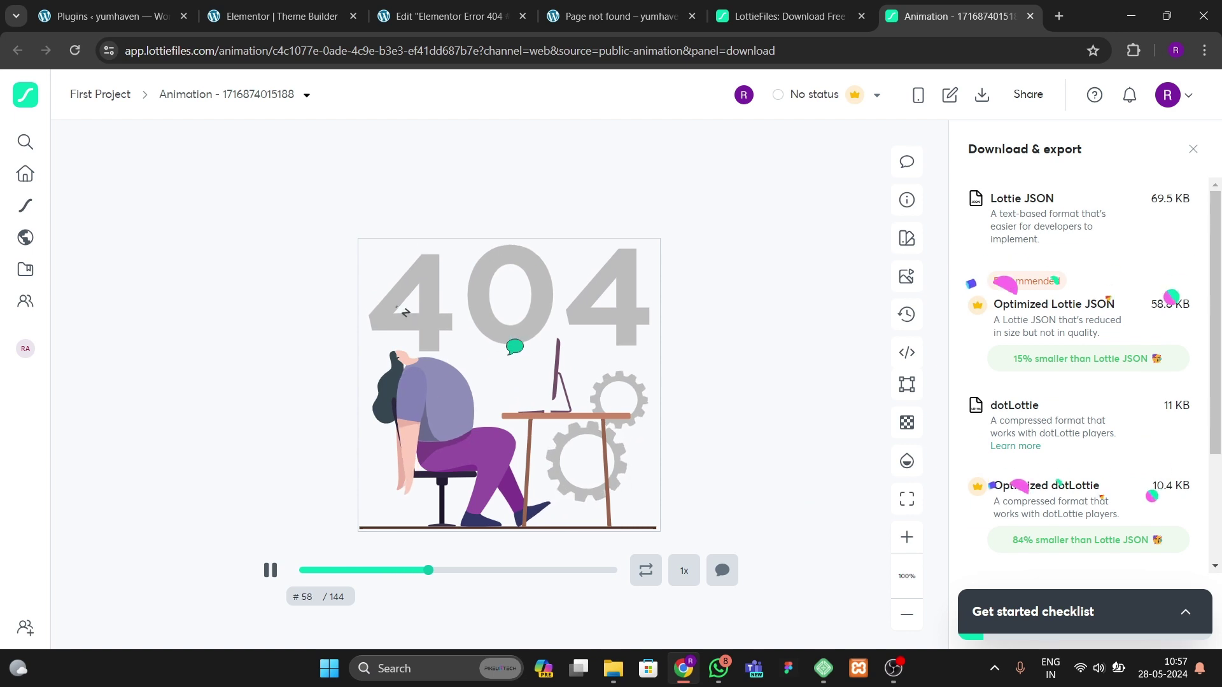
mouse_move(1078, 229)
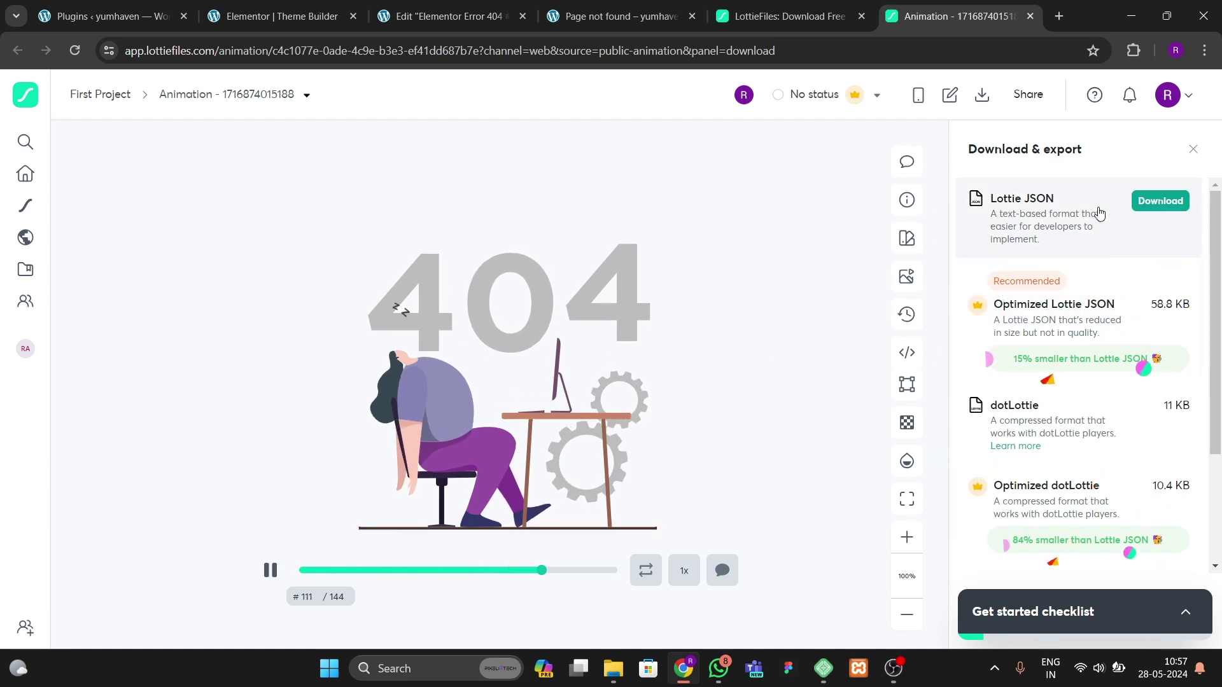
left_click(1086, 228)
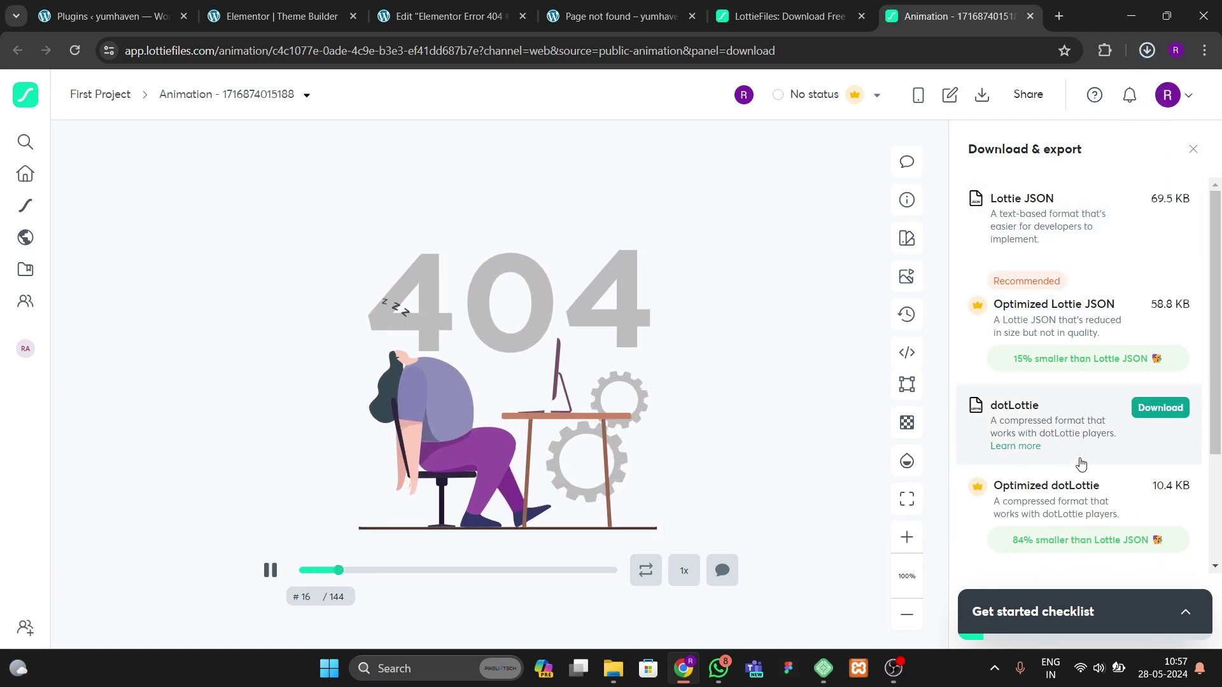
scroll(1069, 503, "down", 3)
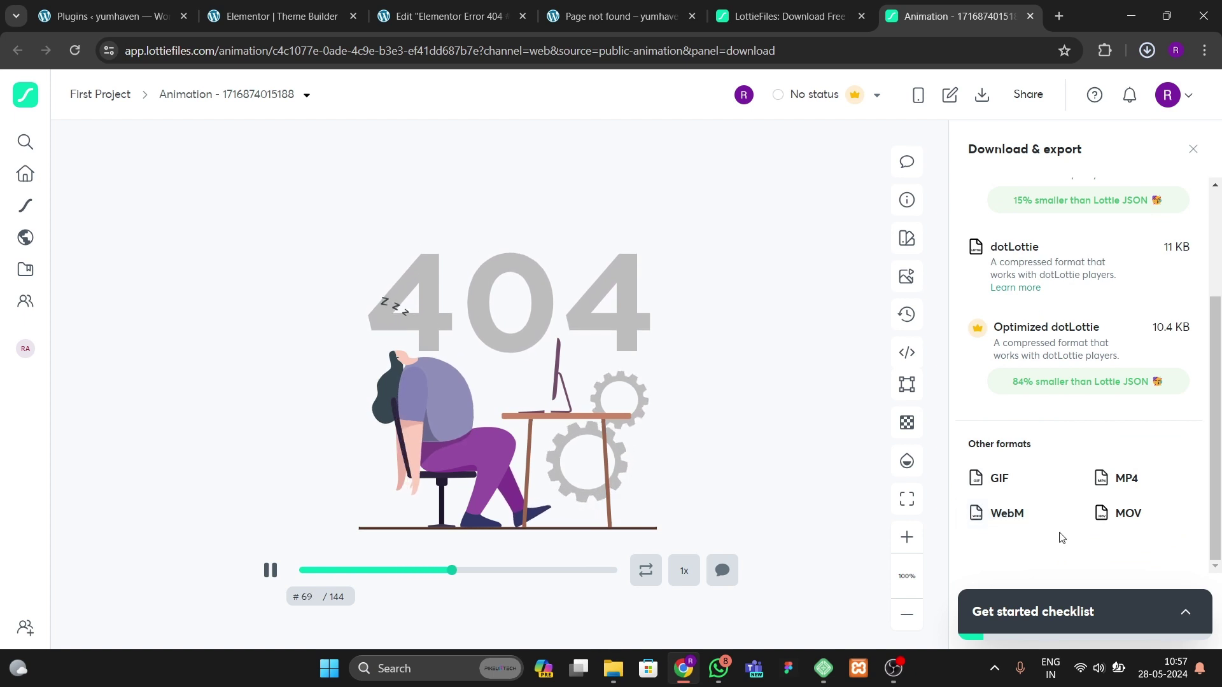
scroll(1064, 509, "up", 3)
Step: View the site's live 'Page not found' page again, then open a blank tab
left_click(630, 19)
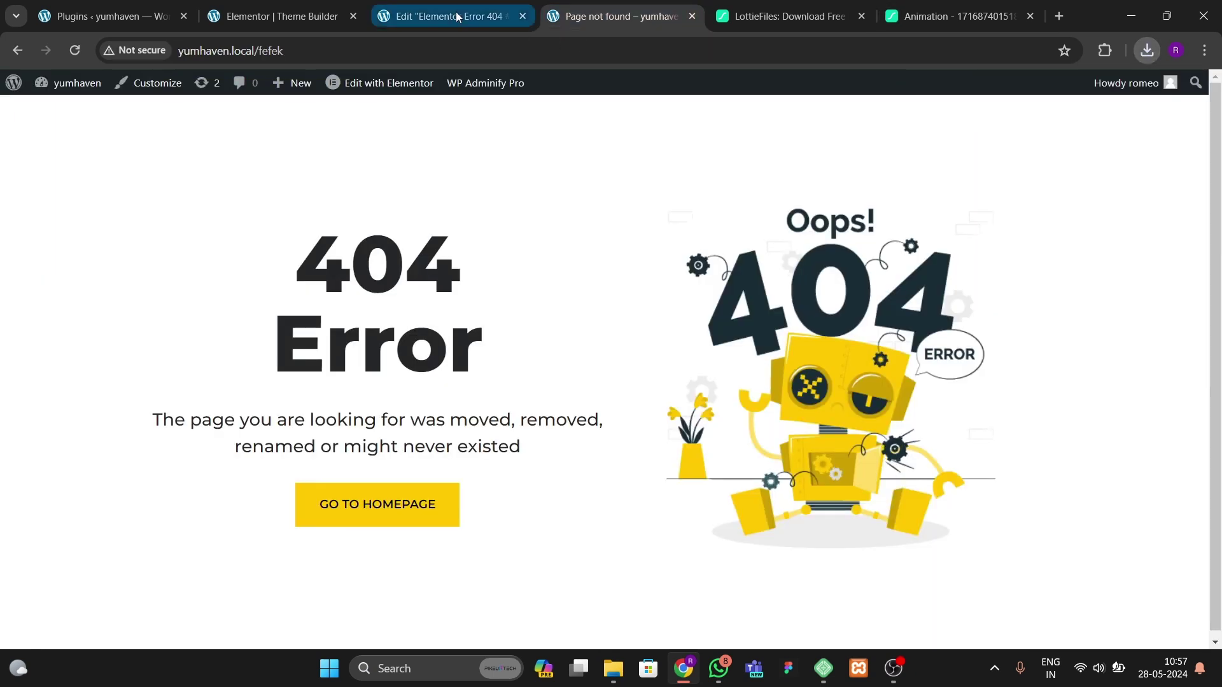
left_click(448, 16)
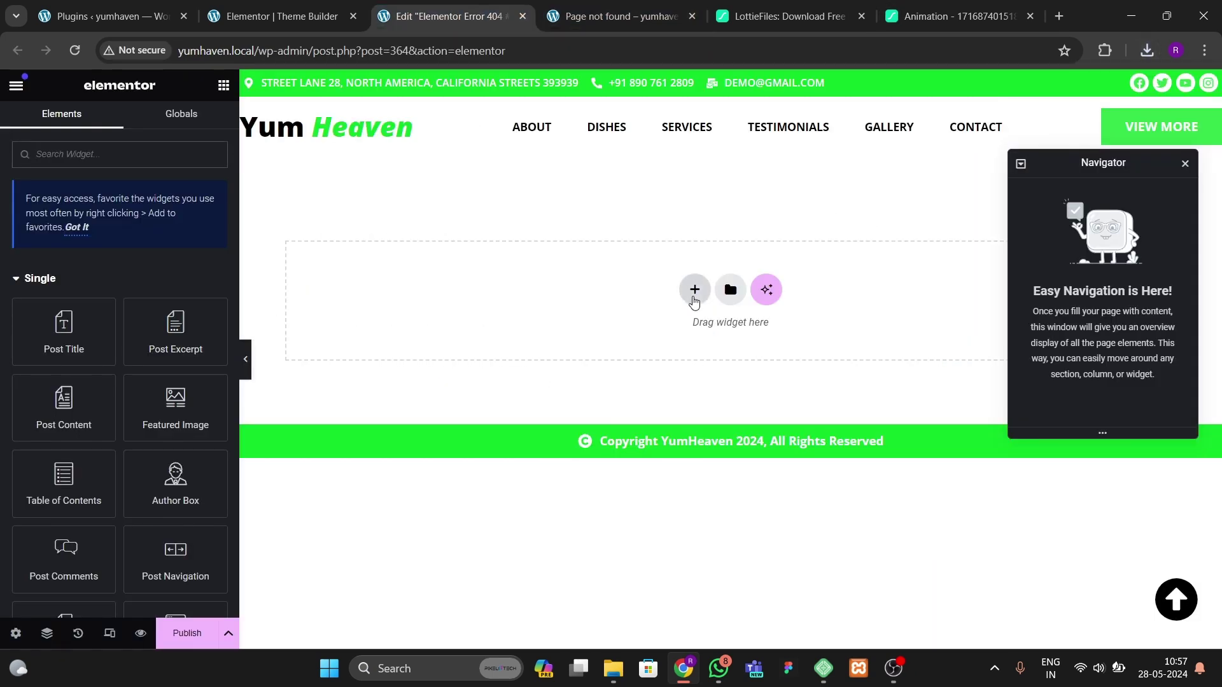
left_click(625, 28)
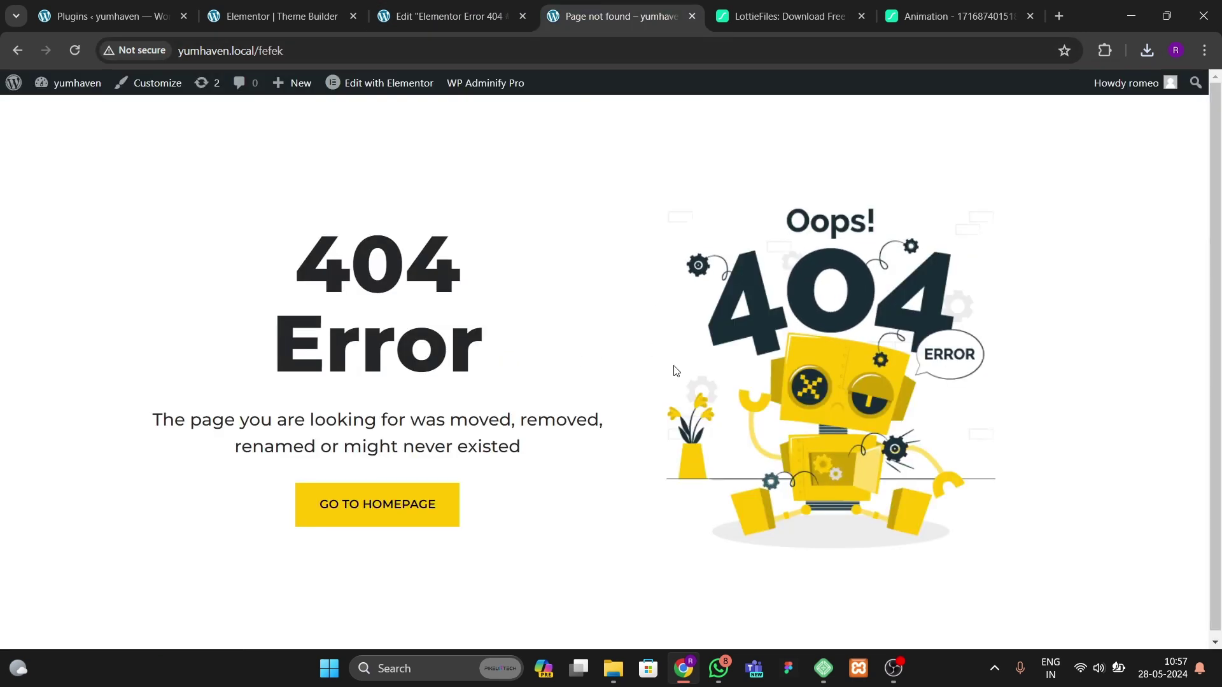
left_click(1058, 18)
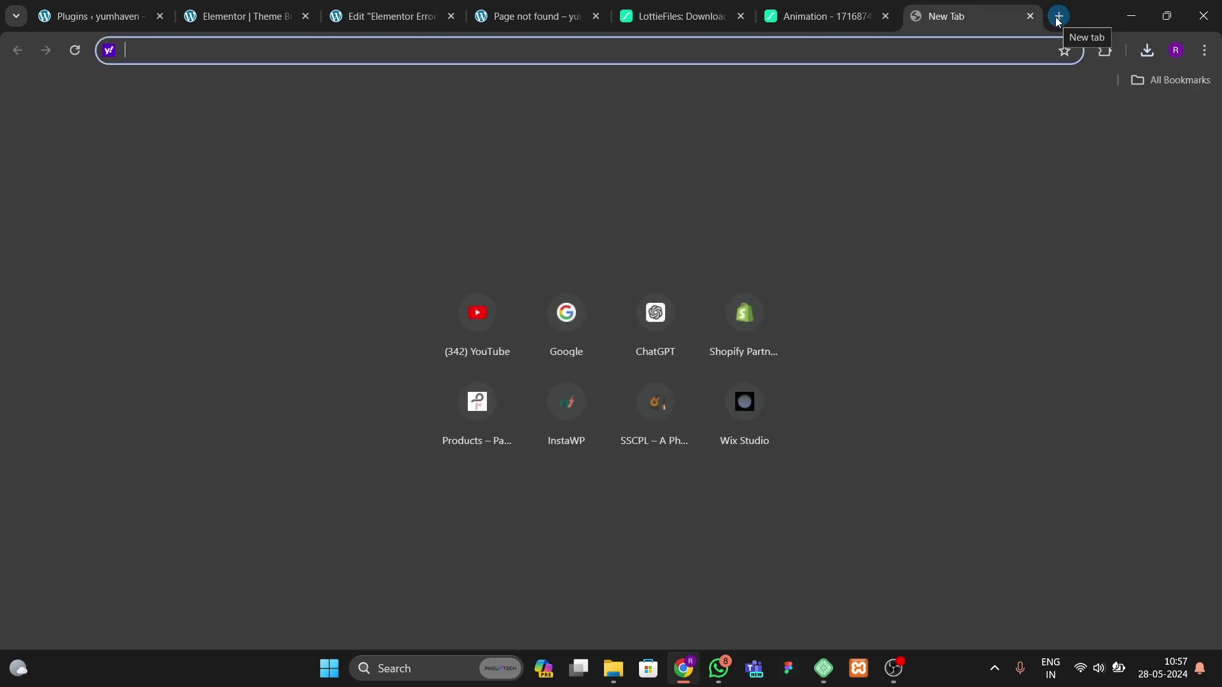
Step: Browse Google Images results for '404 page designs', then return to the live 404 page
type("google")
key("Return")
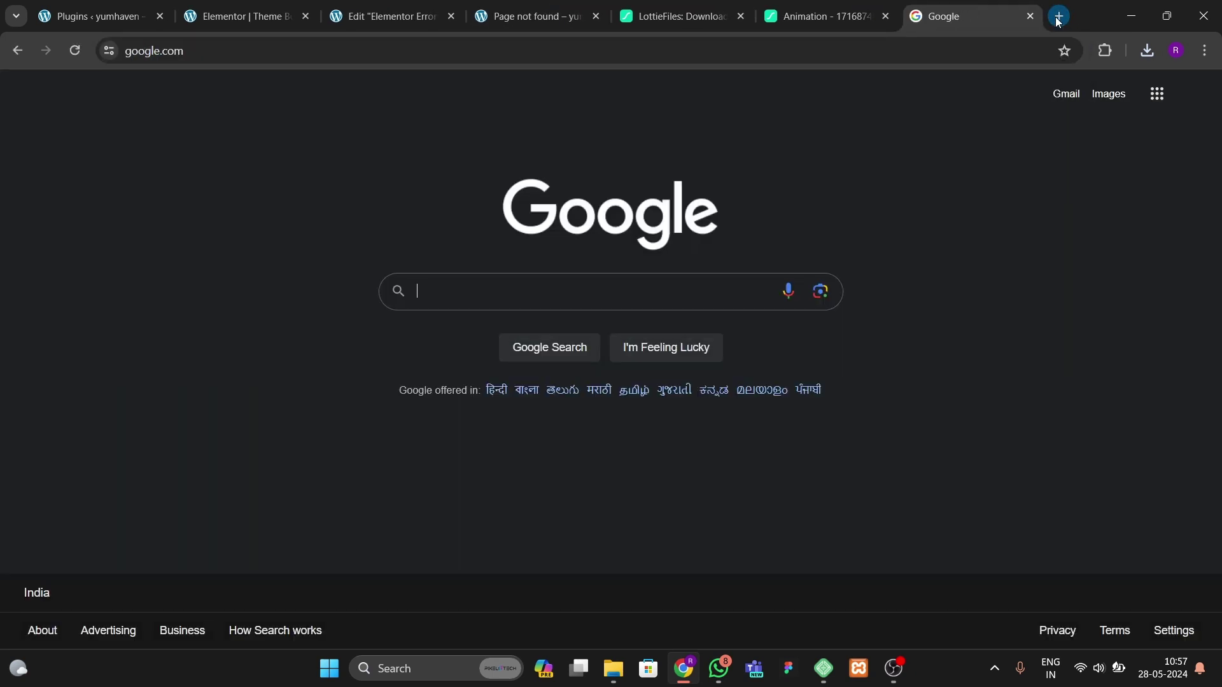
left_click(497, 290)
type("404")
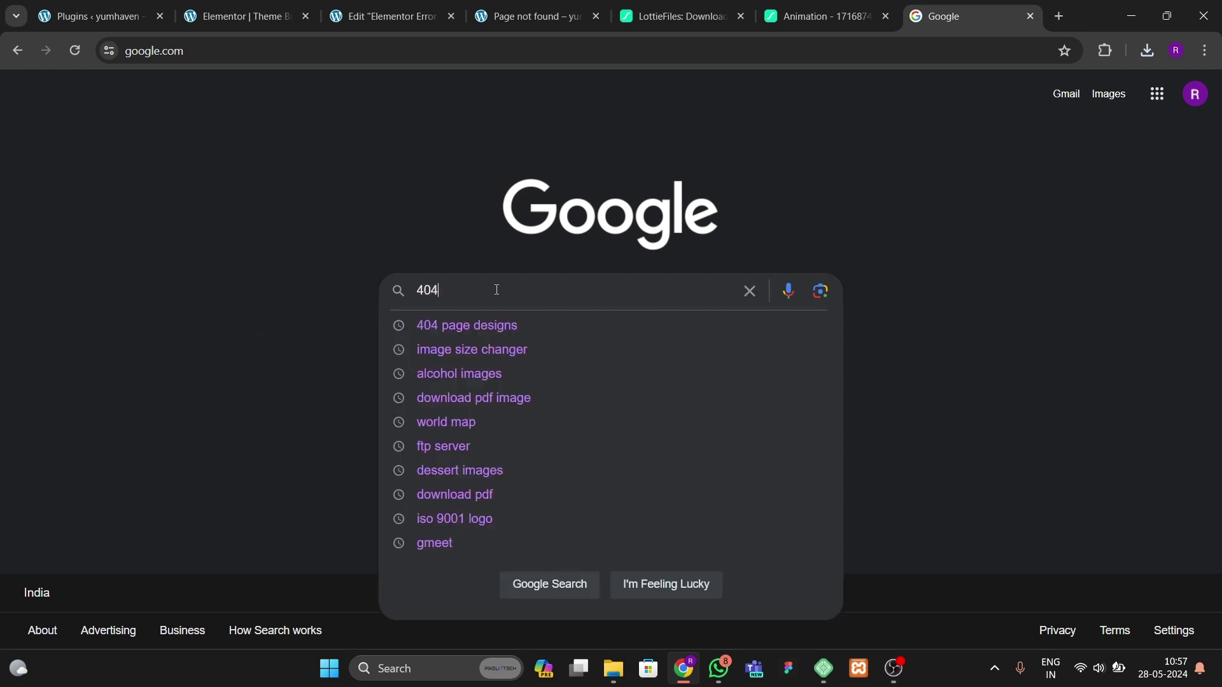
type(" page desig")
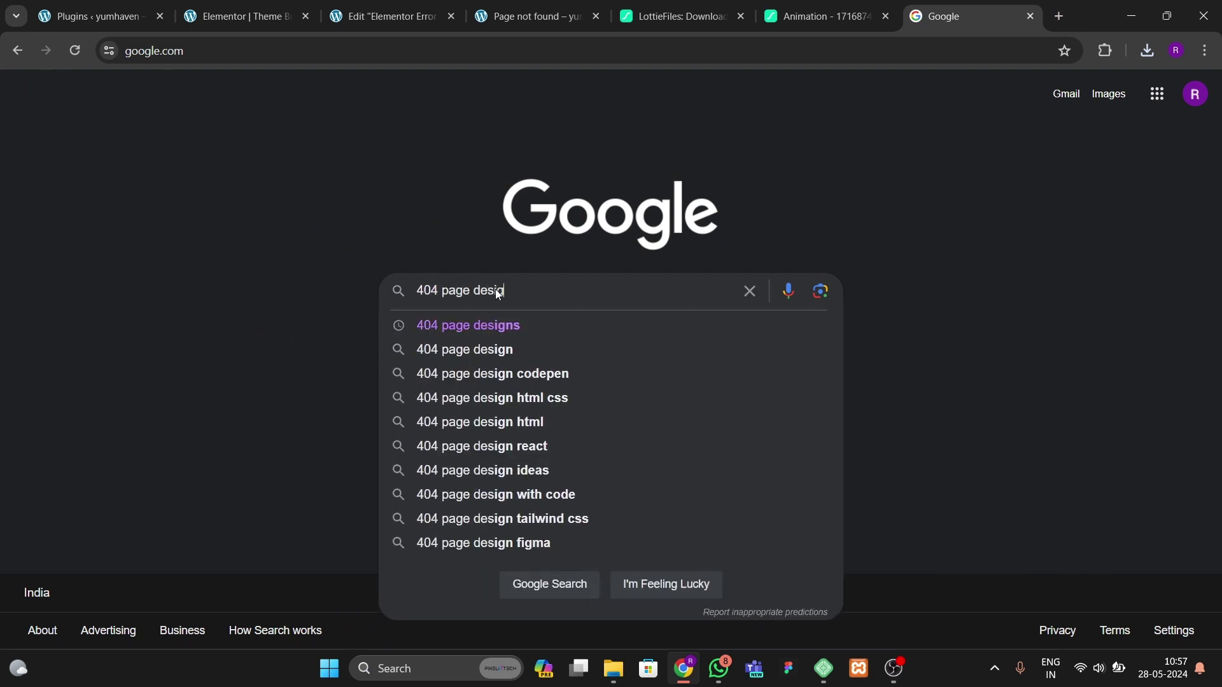
type("ns")
key("Return")
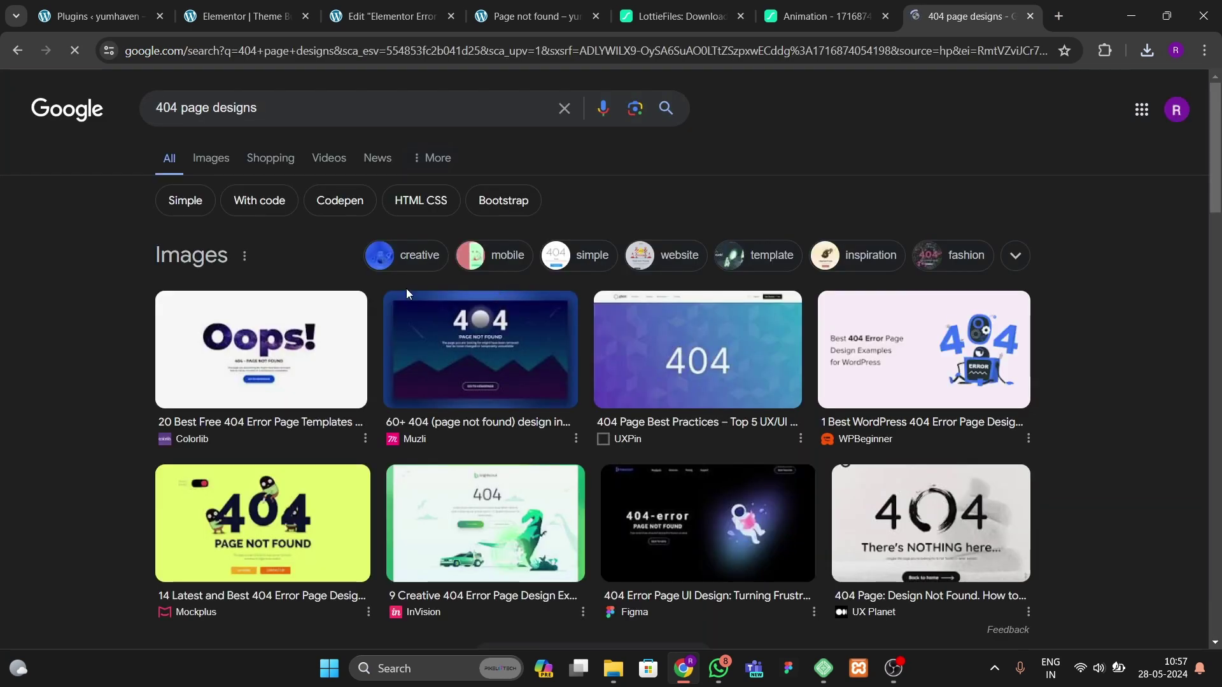
left_click(229, 160)
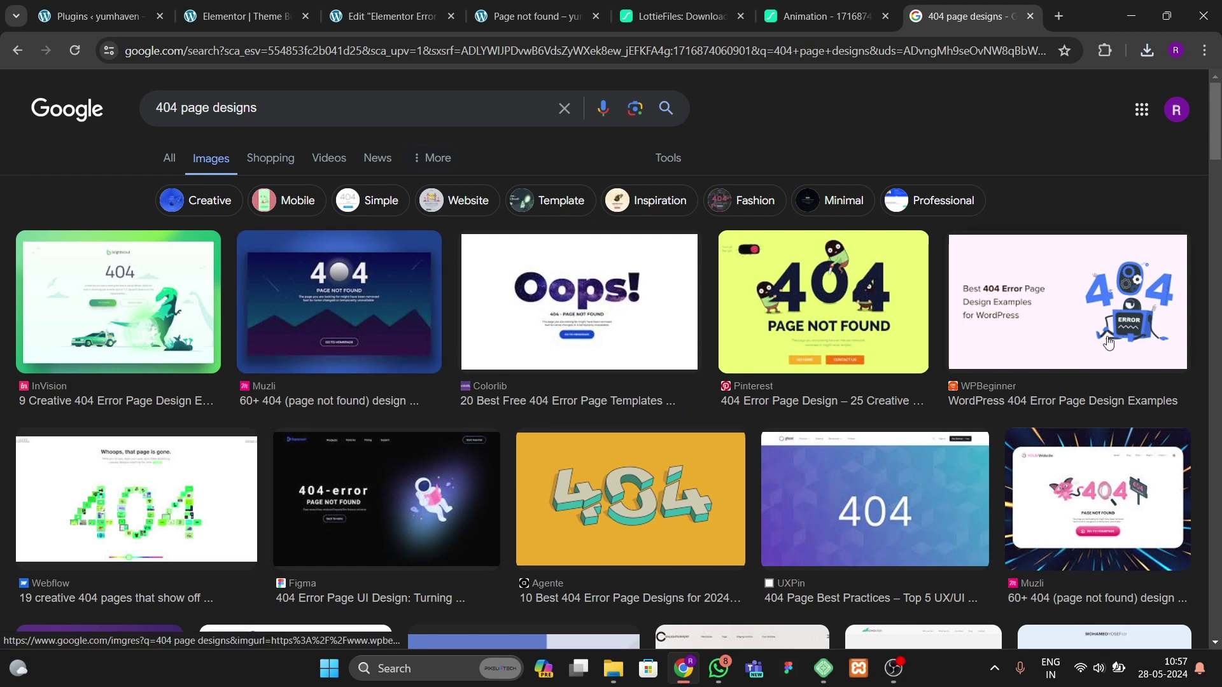
left_click(1215, 205)
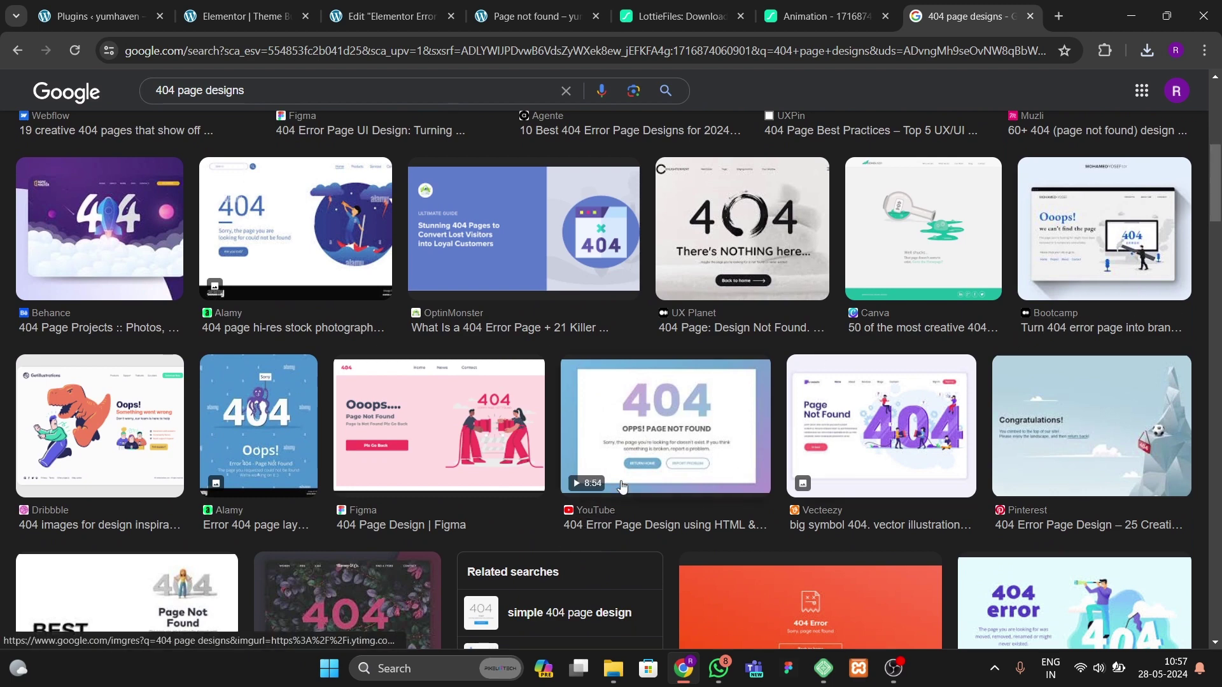
left_click(528, 16)
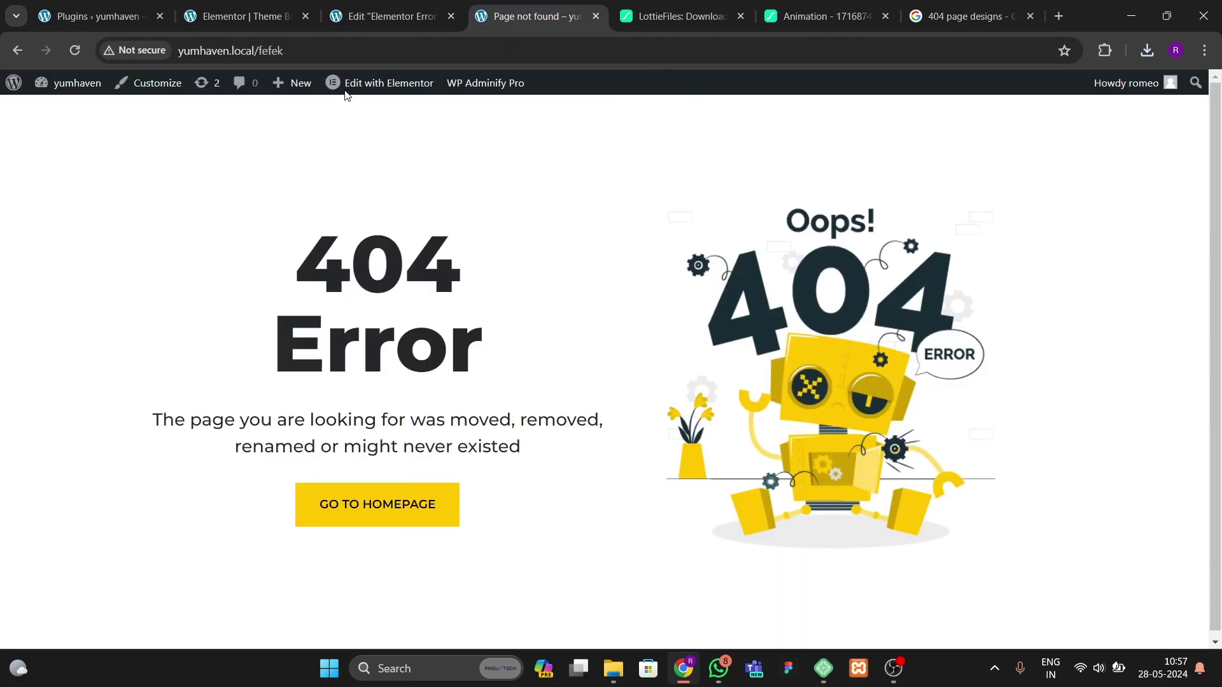
Step: Open the 404 template in Elementor and add a two-column flexbox container
left_click(384, 17)
left_click(528, 16)
left_click(379, 83)
left_click(690, 300)
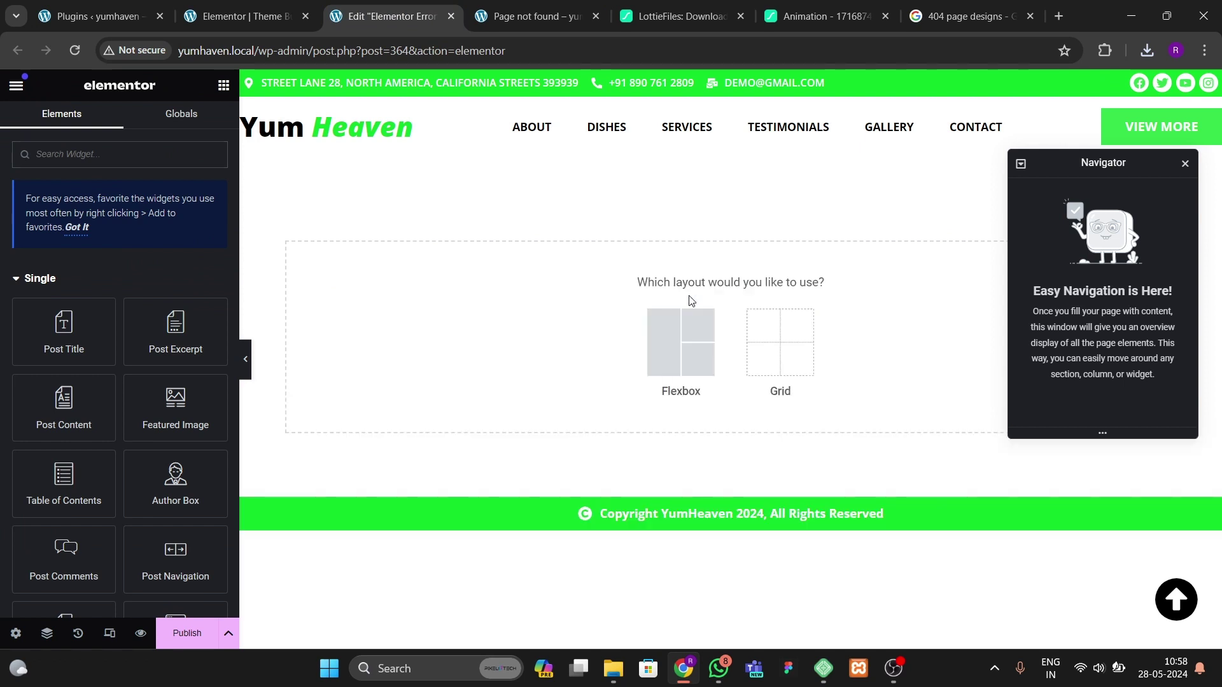
left_click(683, 347)
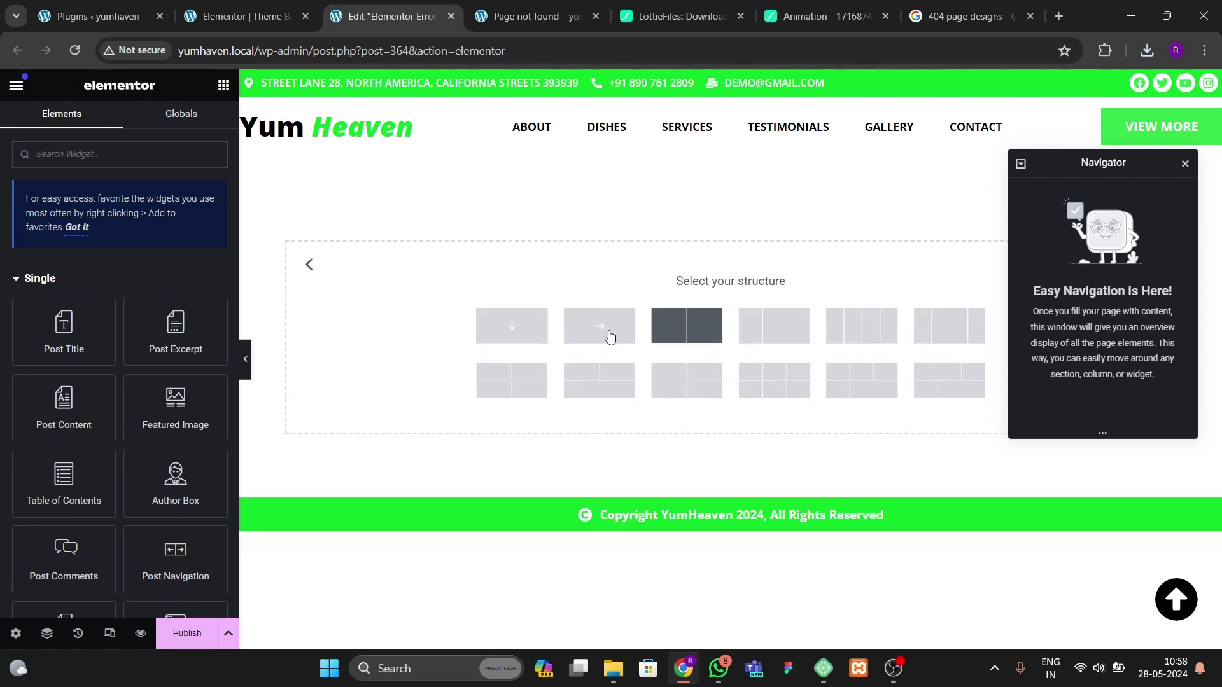
left_click(688, 328)
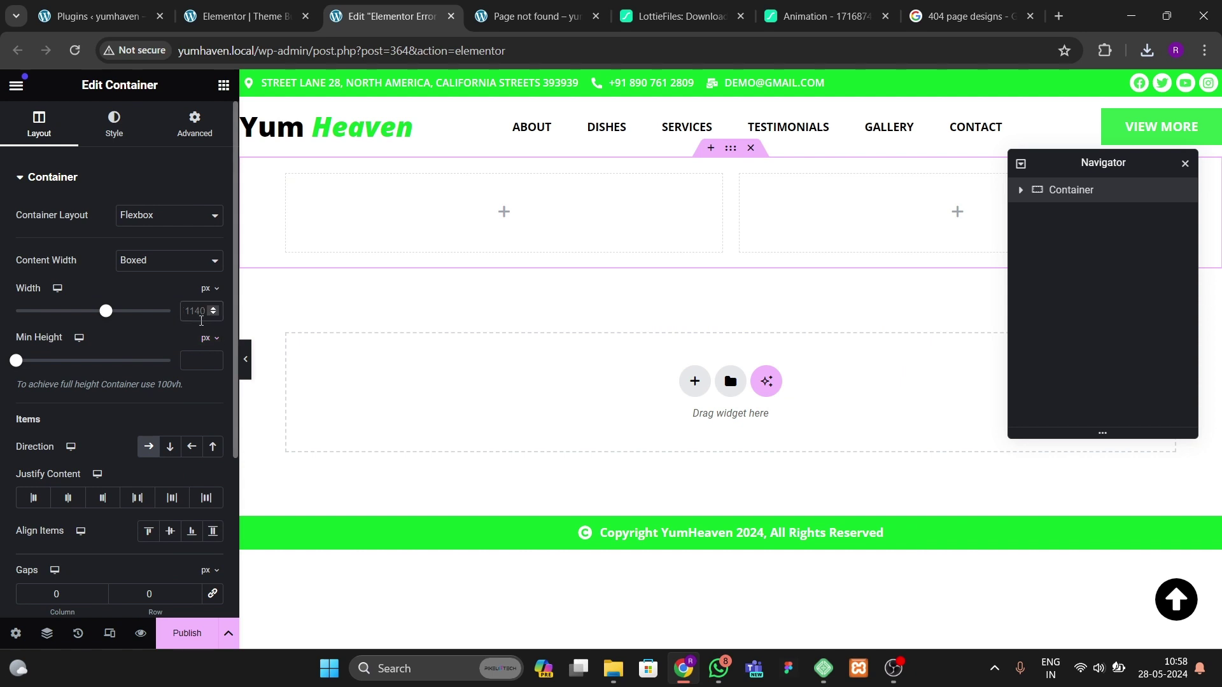
Step: Set the container's padding to 0
left_click(194, 124)
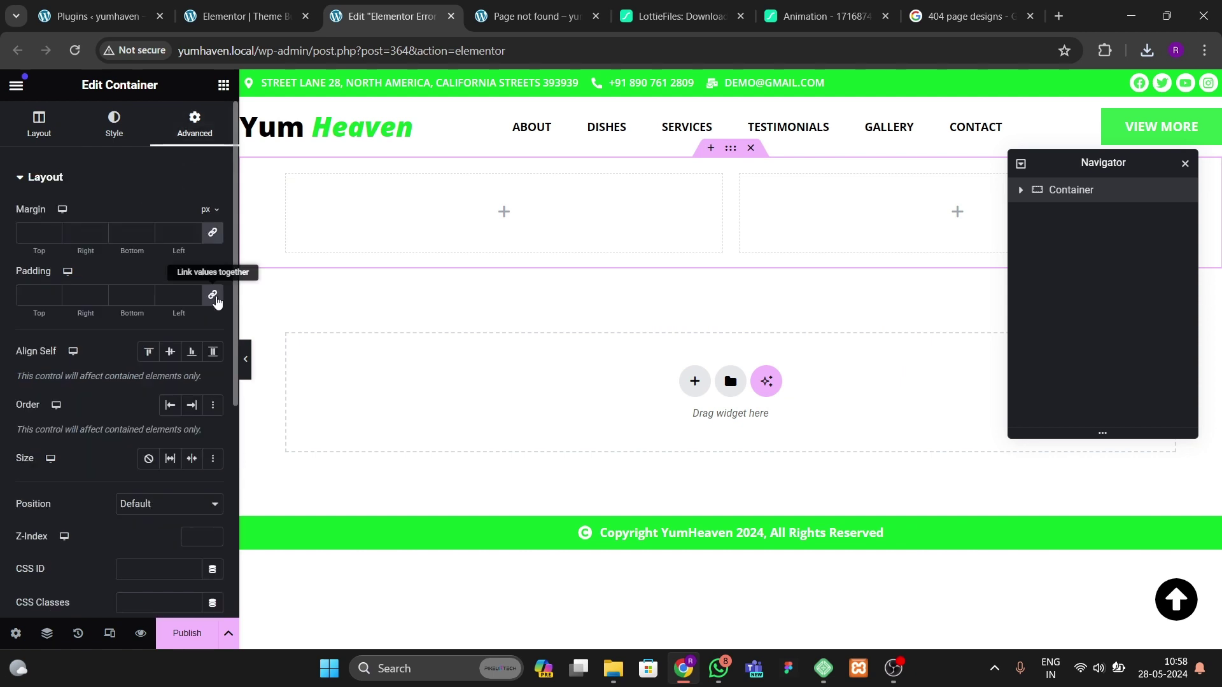
left_click(1020, 191)
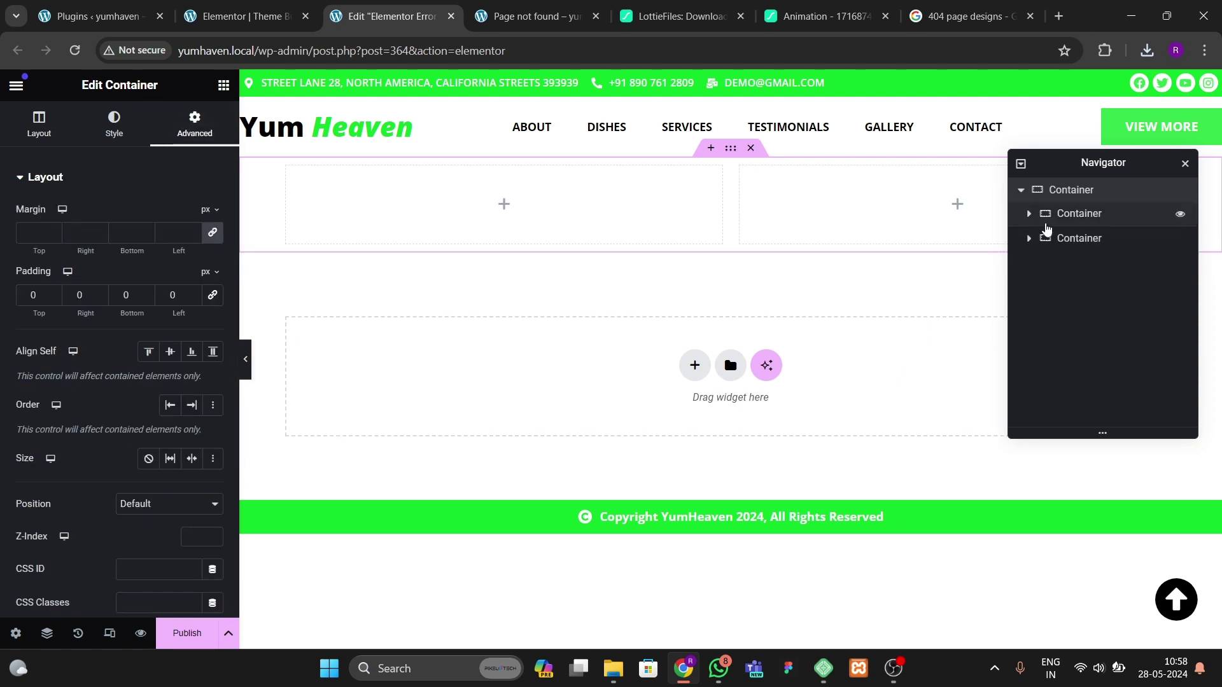
left_click(1076, 213)
left_click(195, 124)
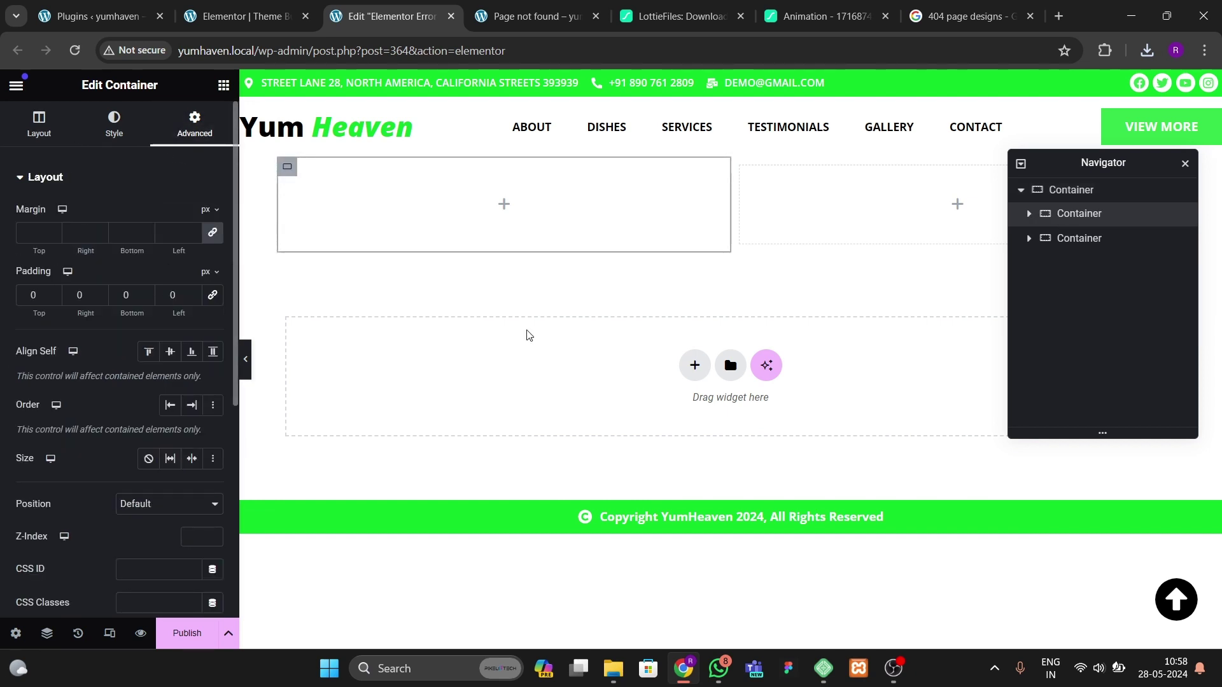
left_click(1076, 238)
left_click(195, 125)
left_click(214, 304)
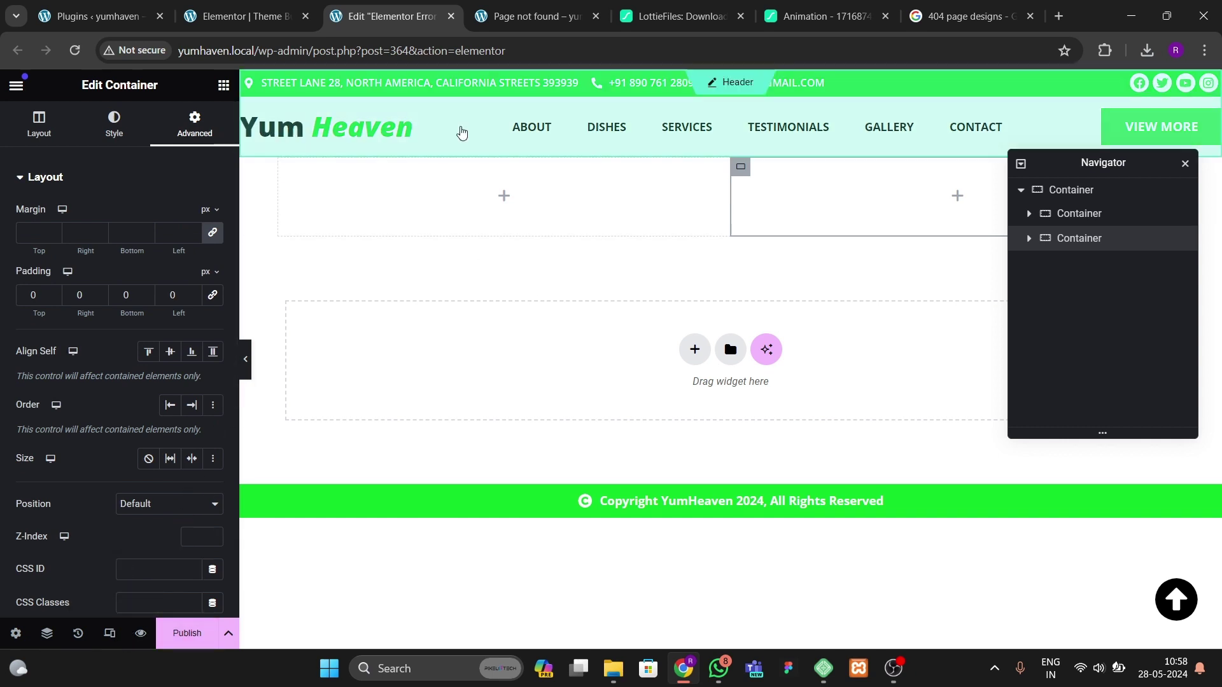
Step: Switch the template's page layout to Elementor Canvas, removing header and footer
left_click(15, 633)
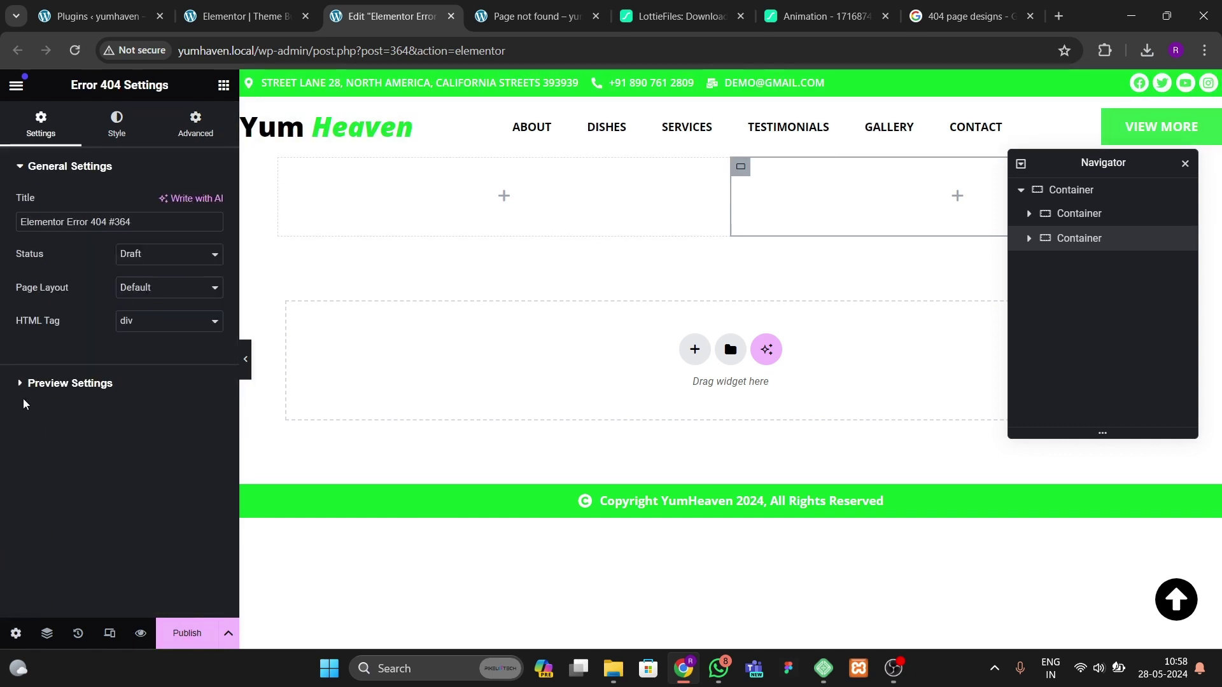
left_click(139, 291)
left_click(144, 317)
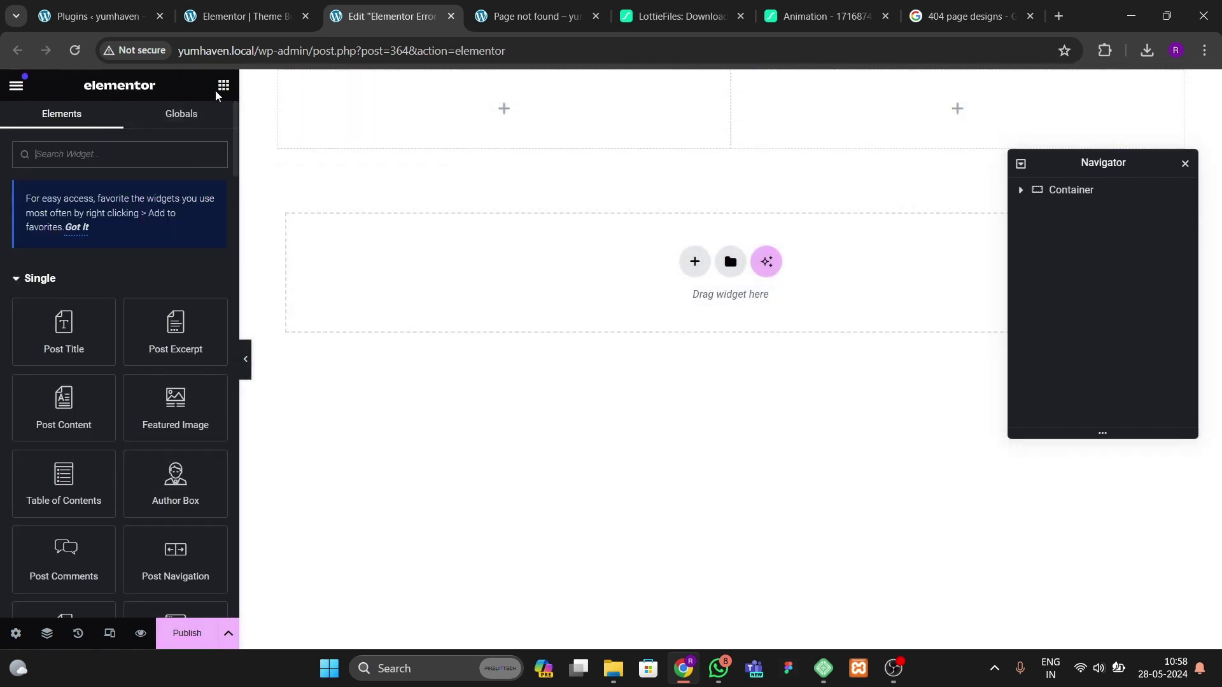
Step: Drop a Lottie widget into the right column and load Animation-1716874015188.json into it
type("lott")
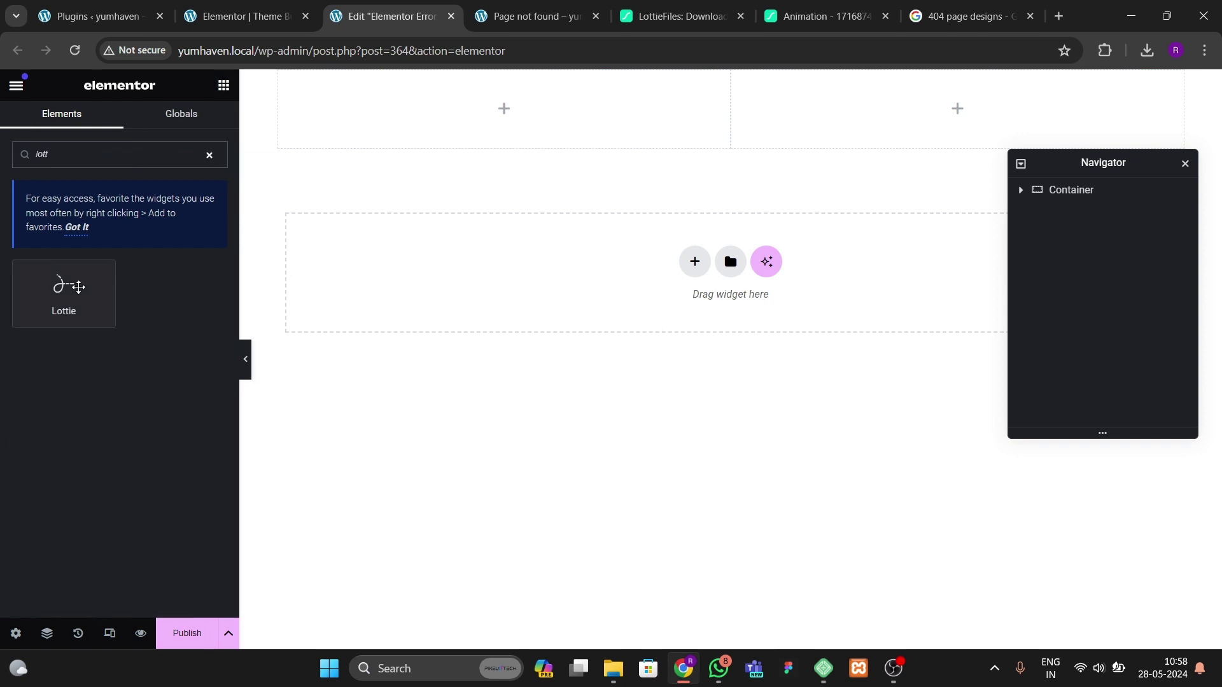
left_click_drag(64, 289, 894, 127)
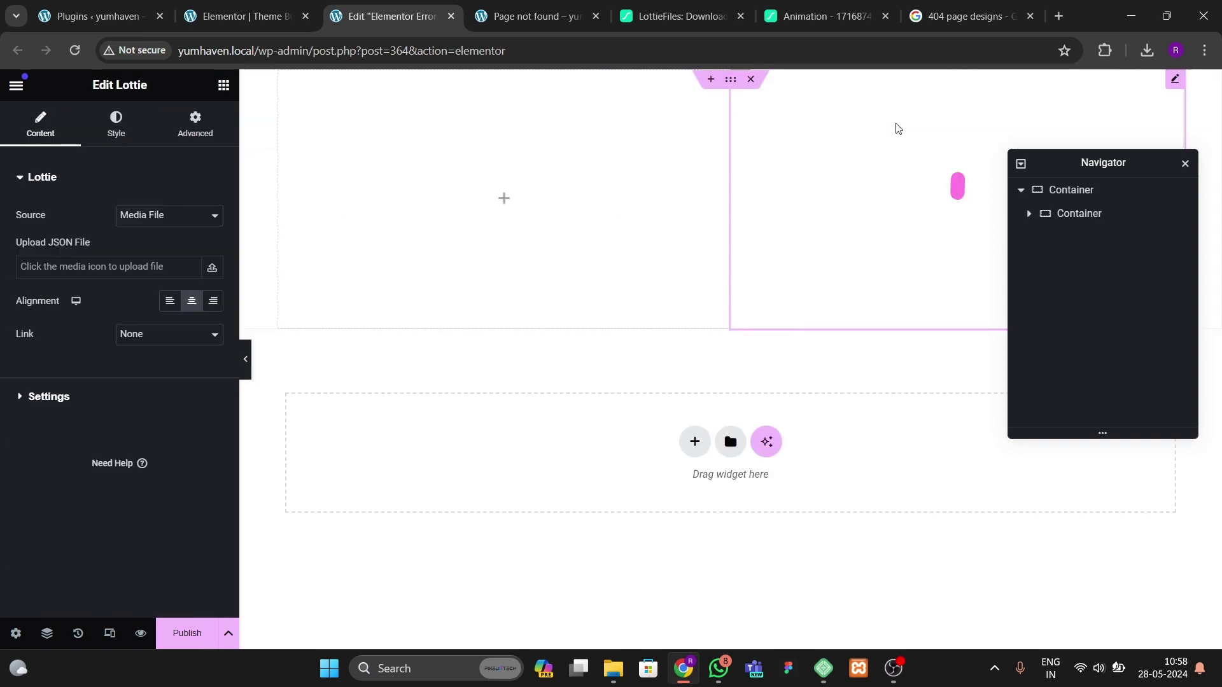
left_click(108, 266)
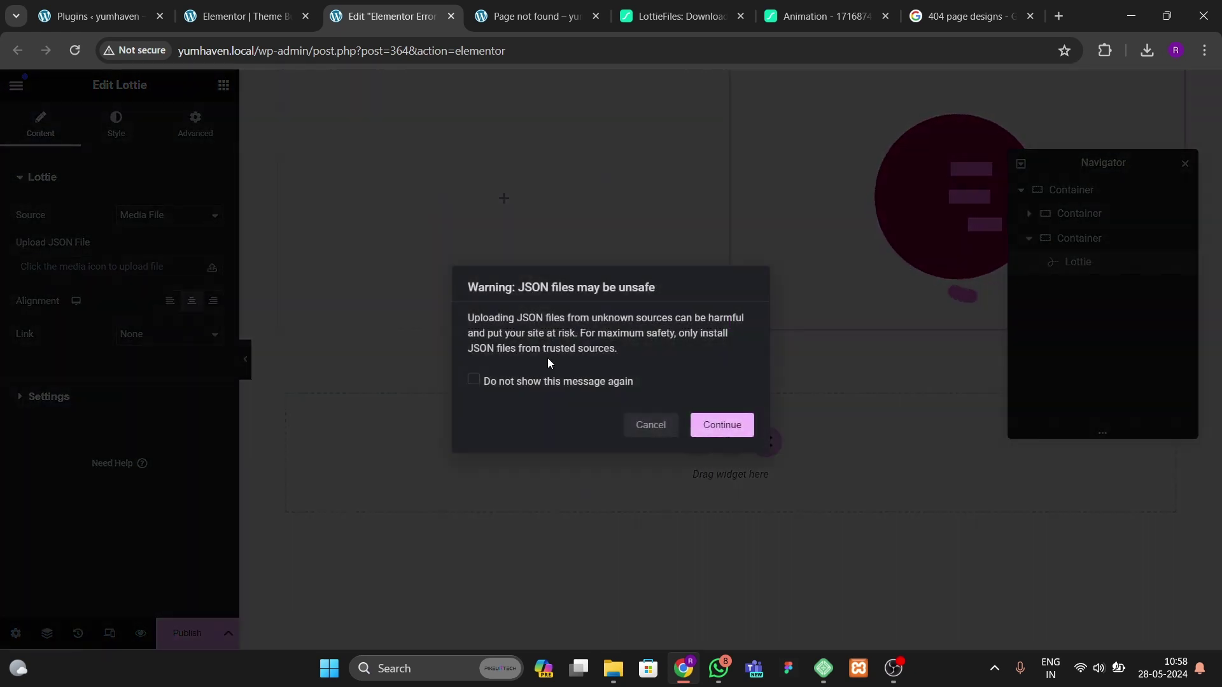
left_click(714, 432)
left_click(224, 146)
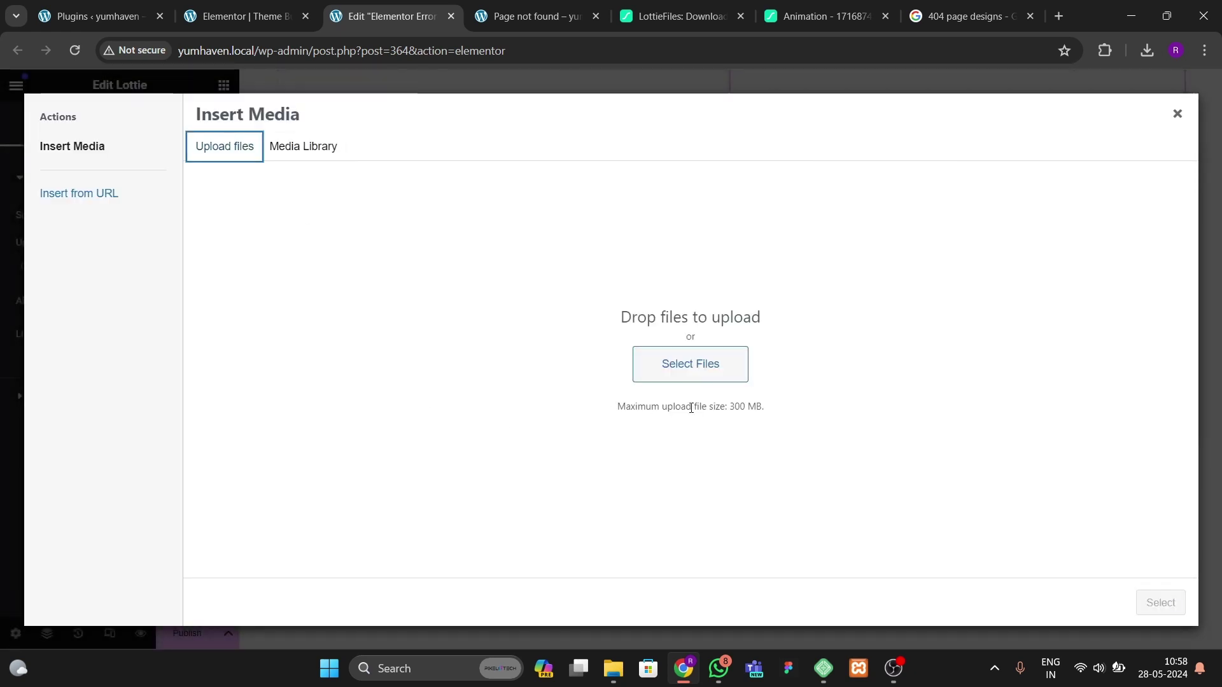
left_click(712, 370)
left_click(212, 182)
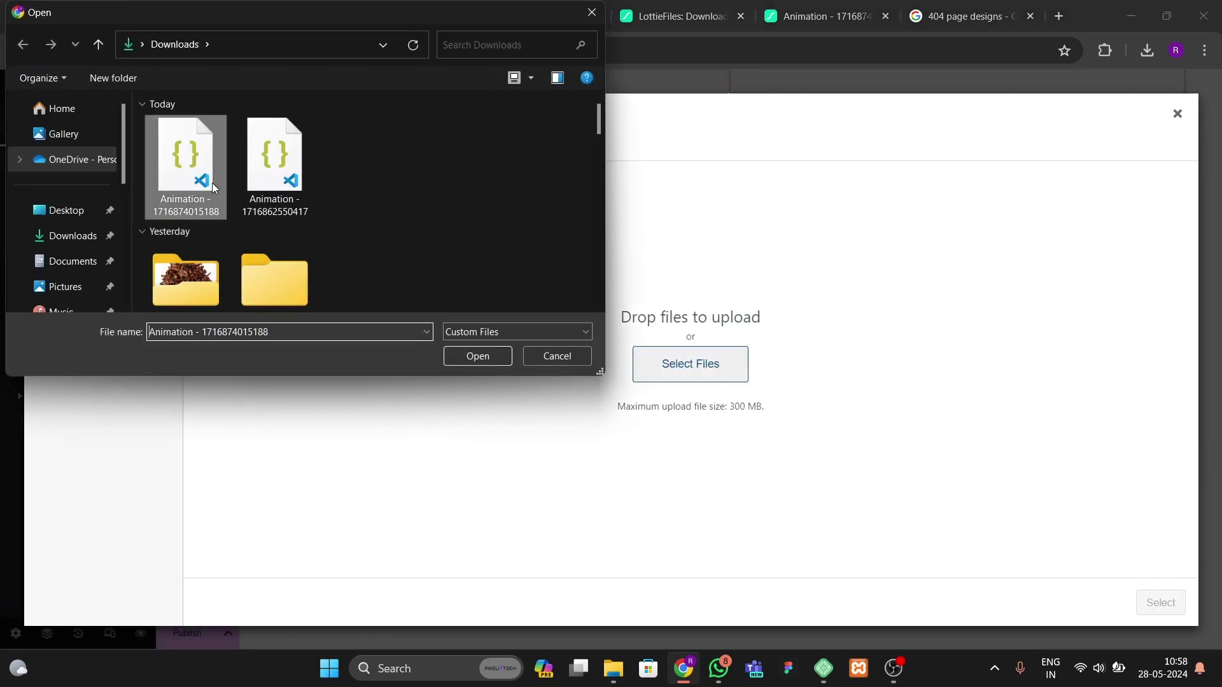
left_click(476, 366)
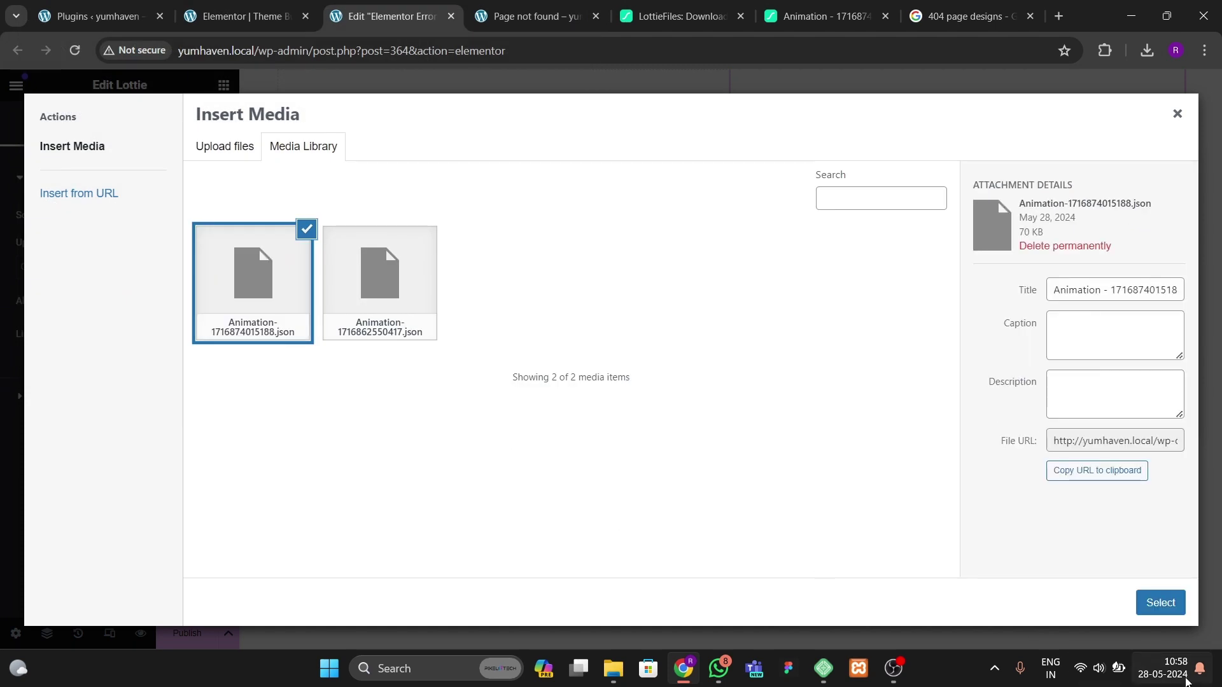
left_click(1159, 602)
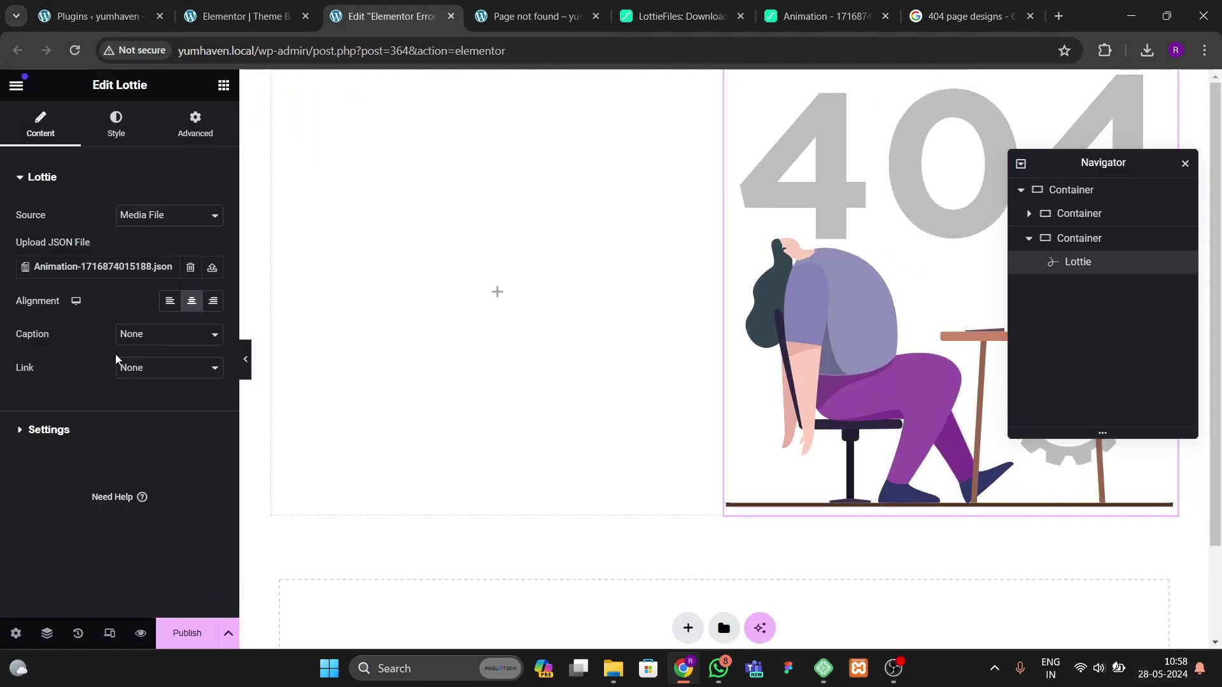
Step: Set the Lottie animation to Loop and Reverse, and give the outer container 80 px padding
left_click(49, 438)
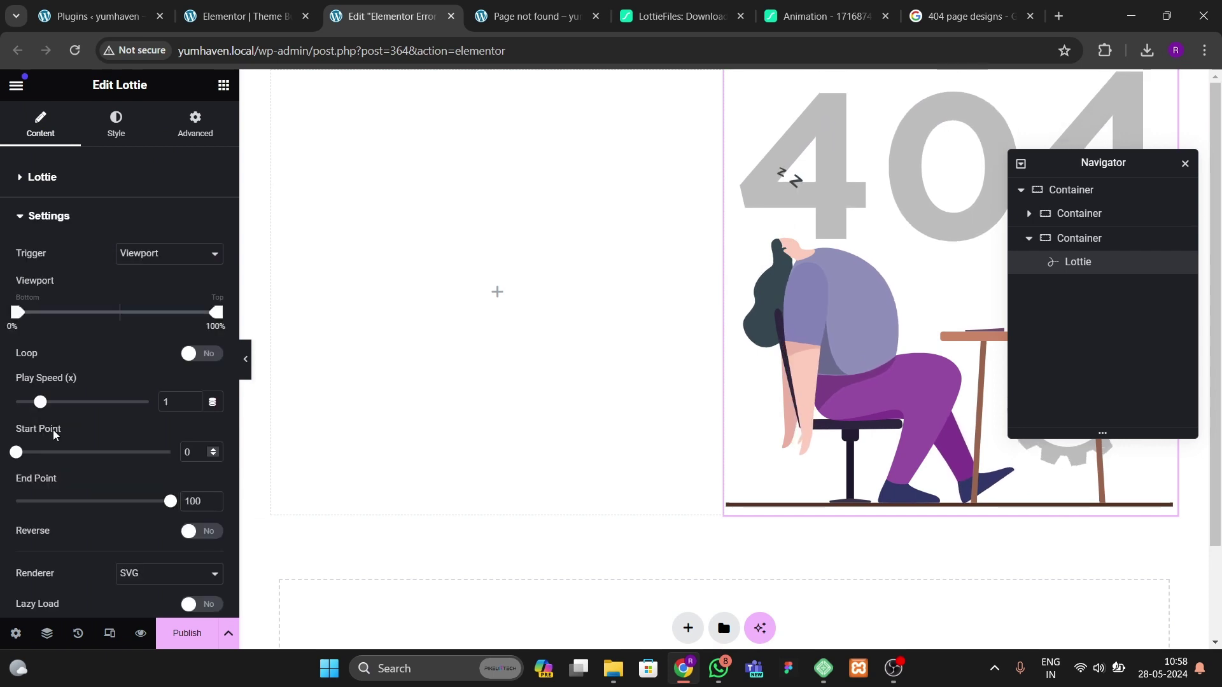
left_click(203, 354)
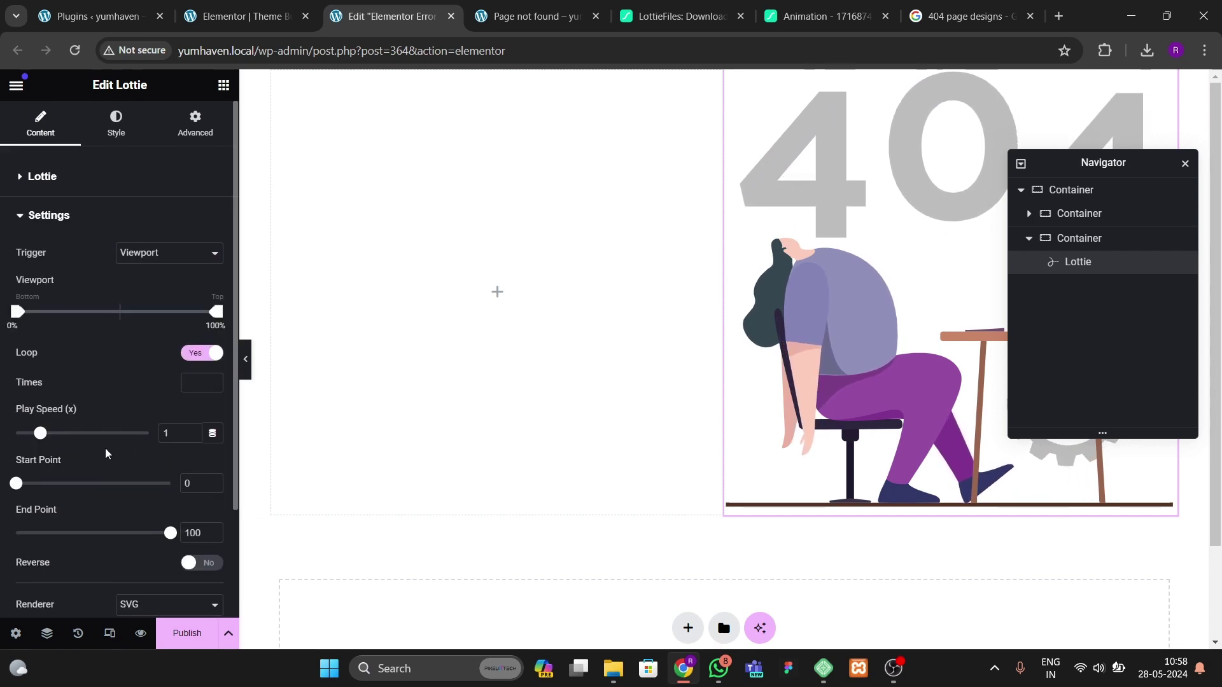
scroll(177, 511, "down", 1)
left_click(190, 500)
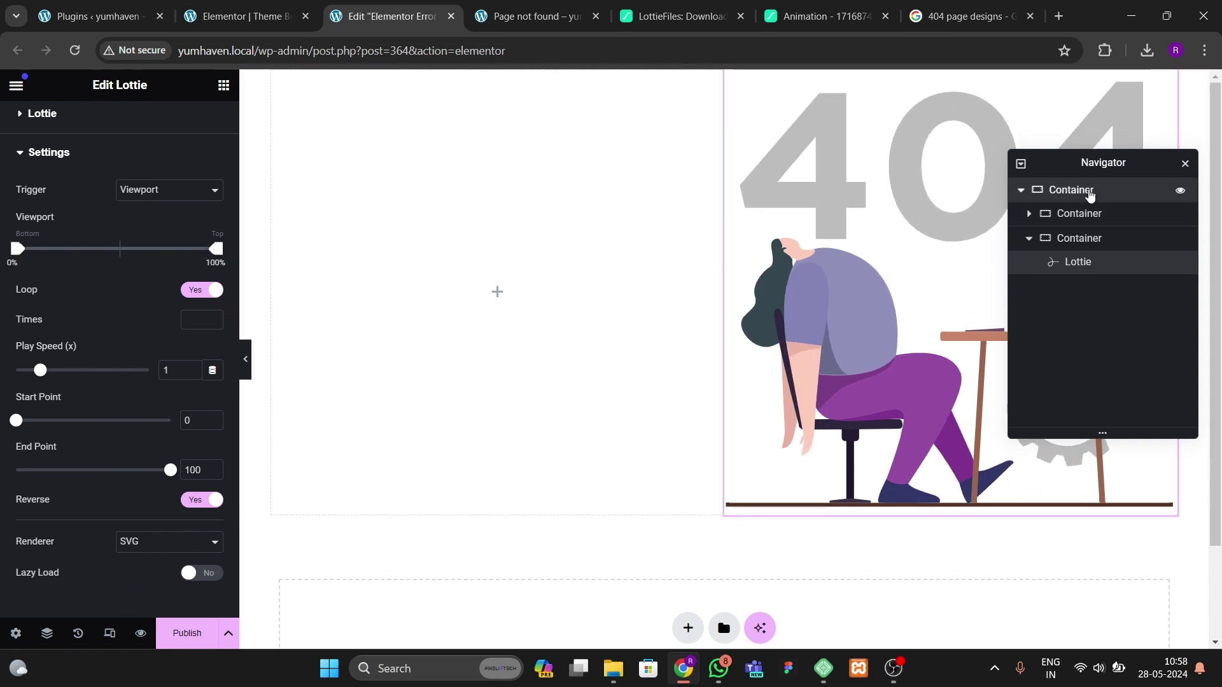
left_click(1085, 191)
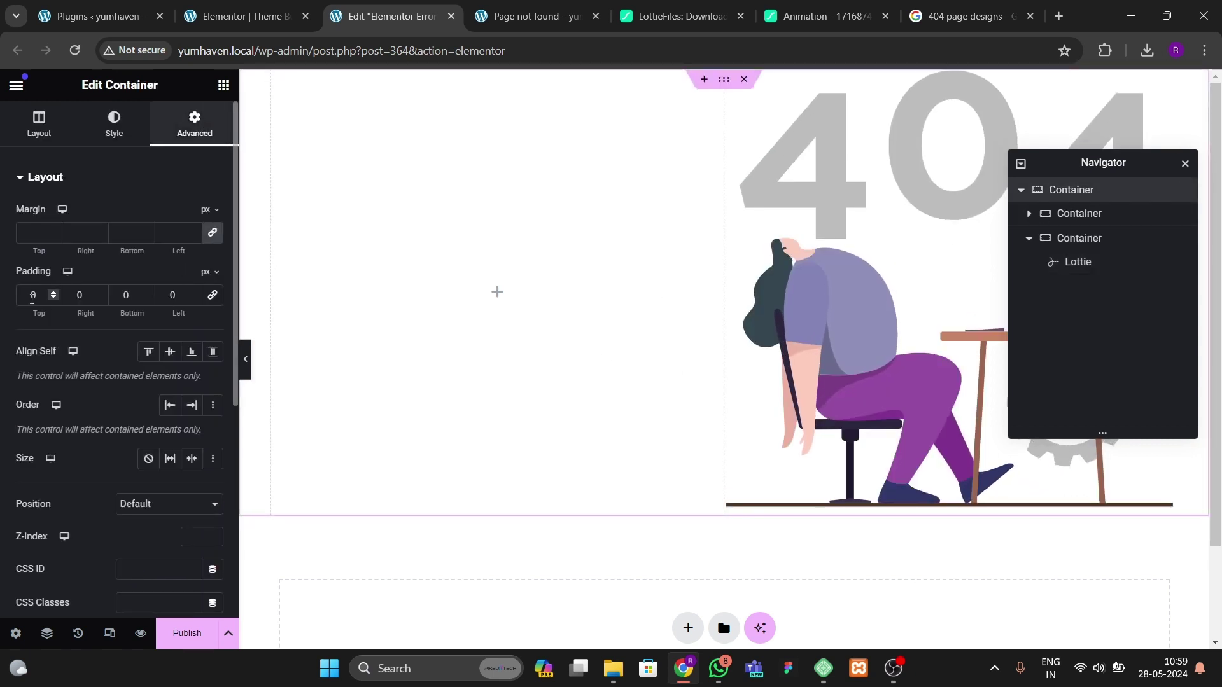
type("8")
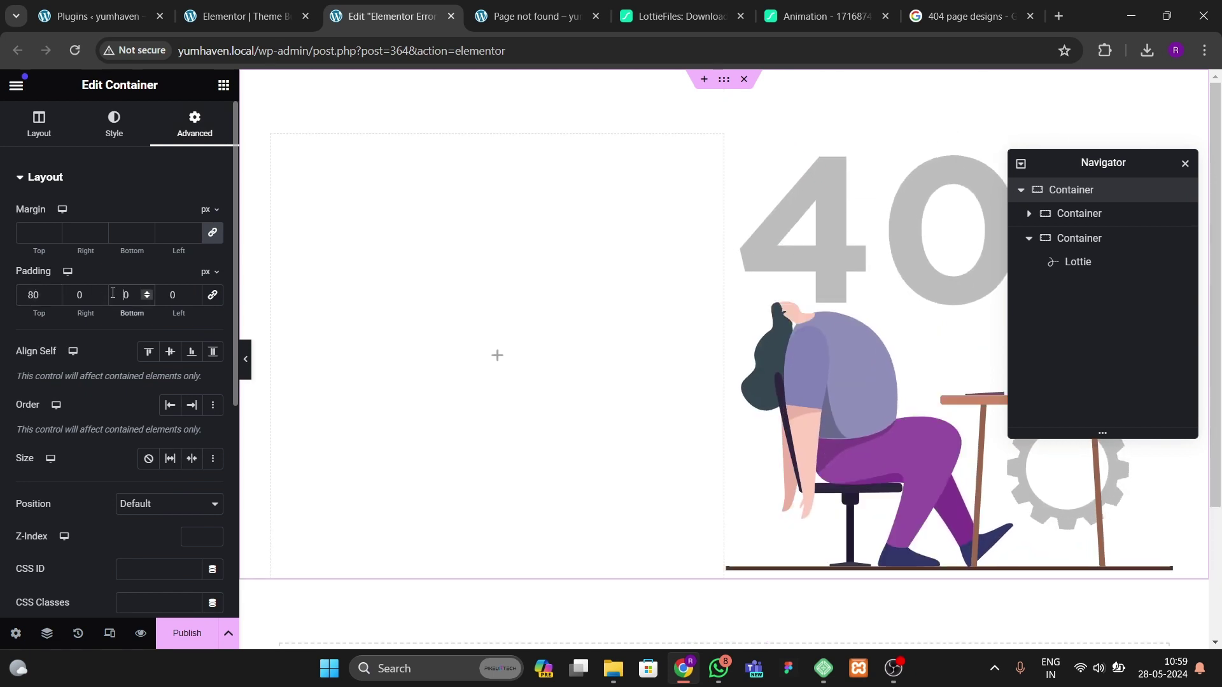
type("8")
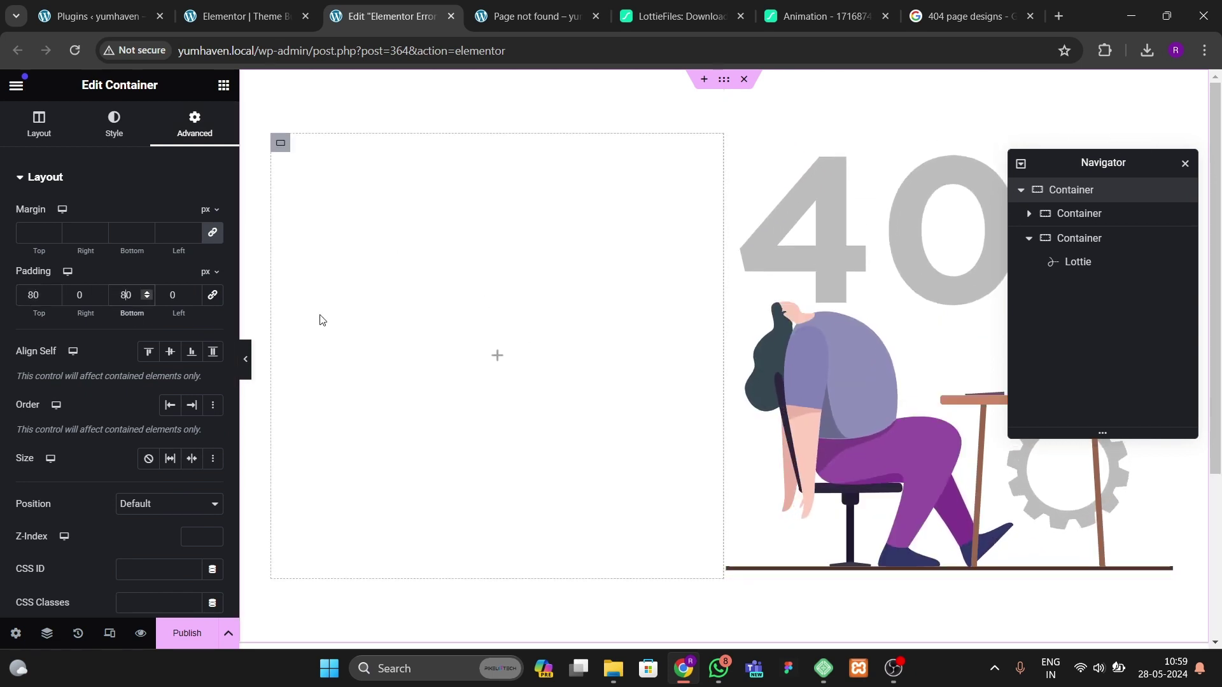
Step: Add a Heading widget to the empty left column and start its title as '404 <br>Error'
left_click(568, 20)
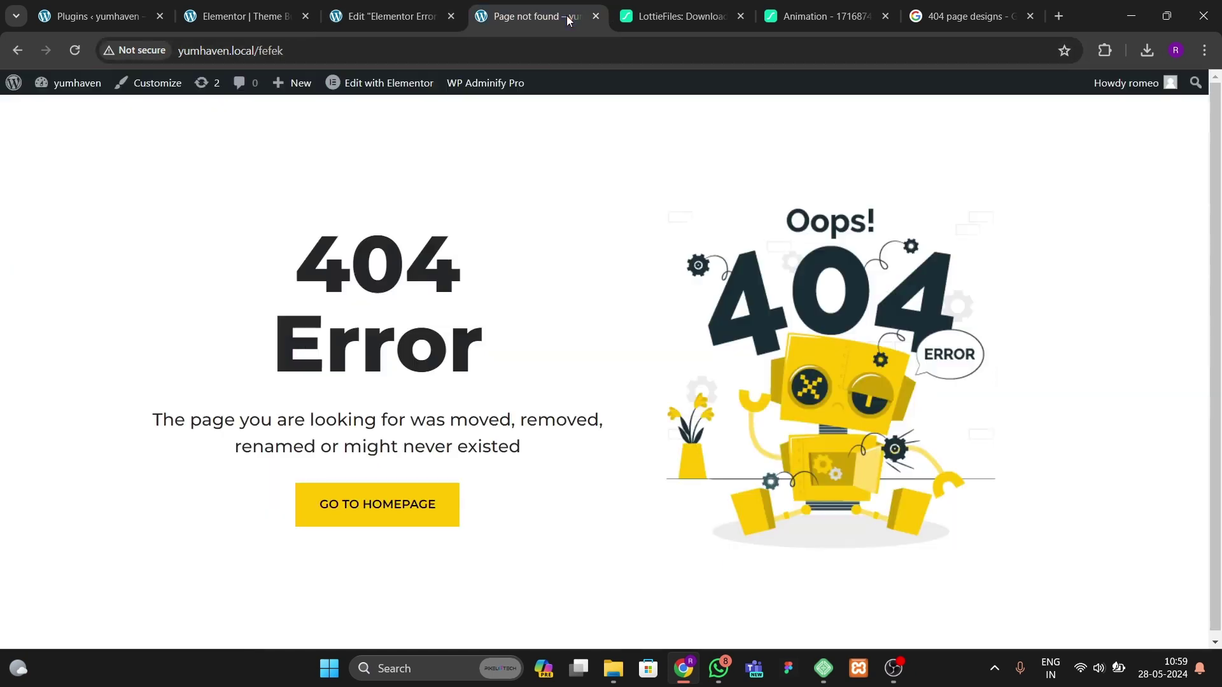
left_click(390, 16)
left_click(224, 85)
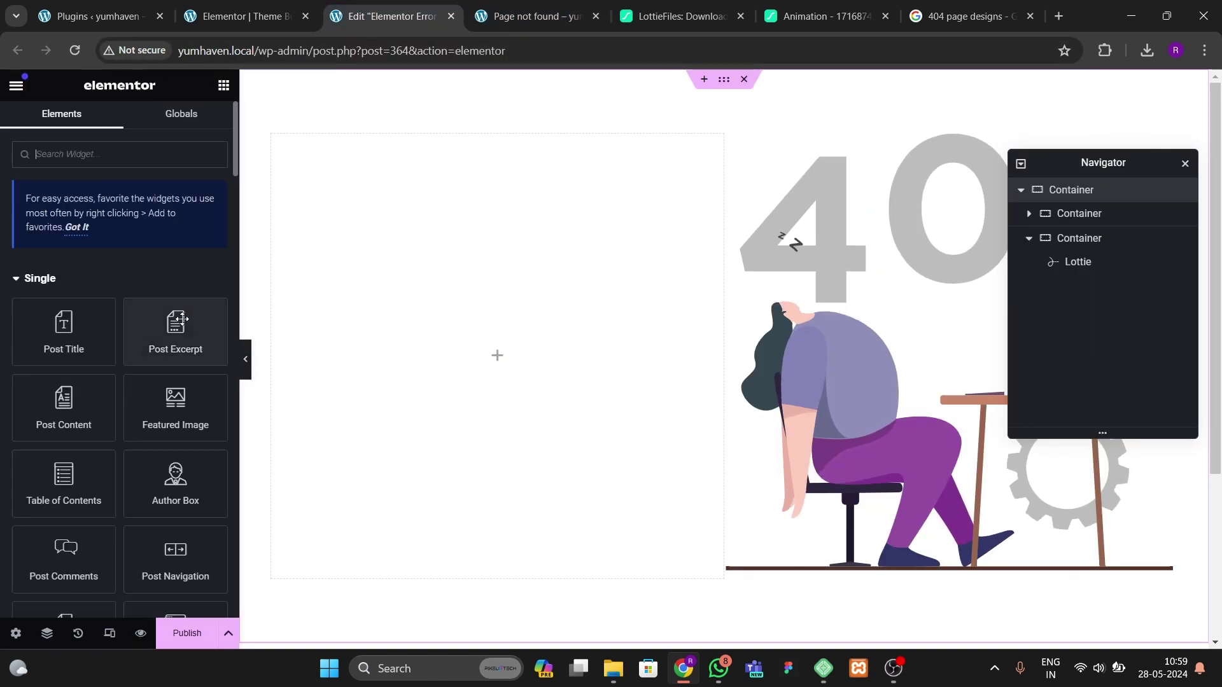
scroll(150, 453, "down", 5)
left_click_drag(63, 560, 407, 369)
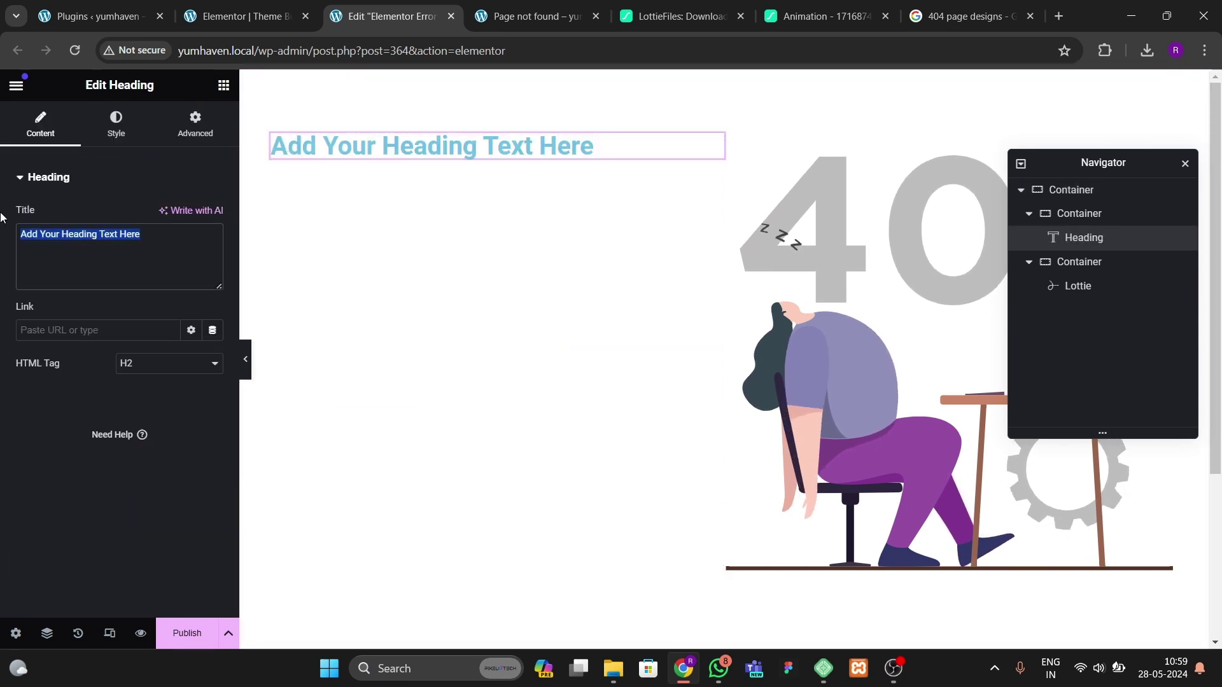
type("404 ERROR")
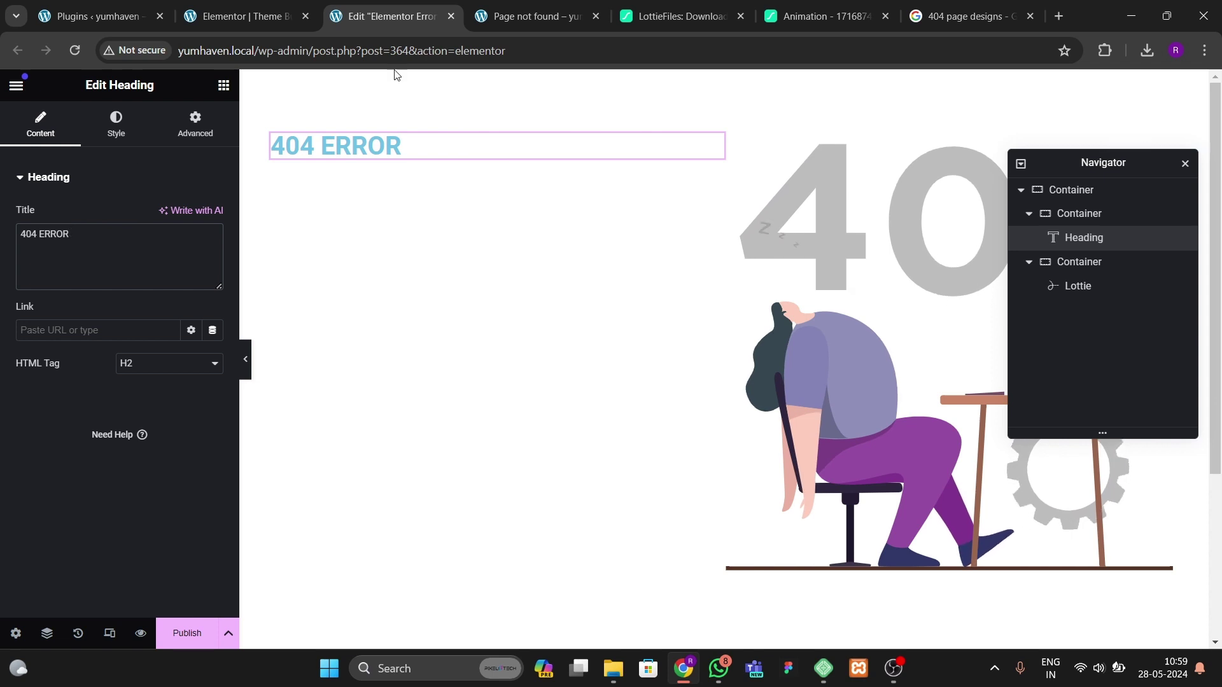
left_click(534, 16)
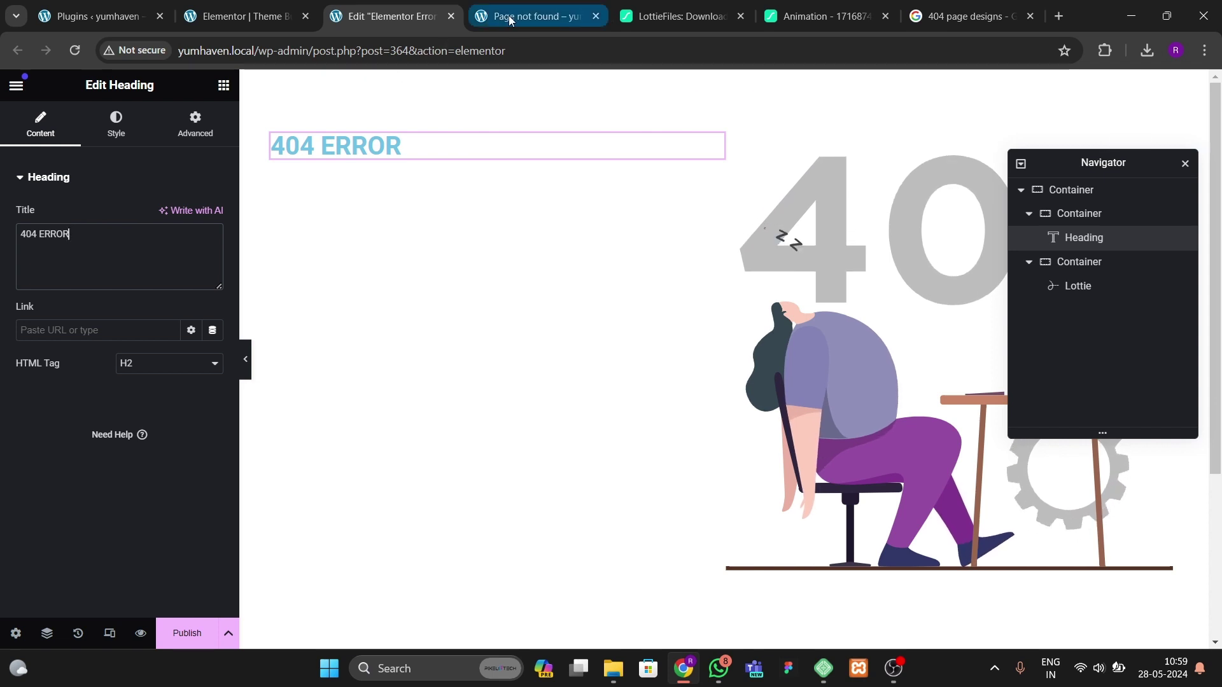
left_click(389, 16)
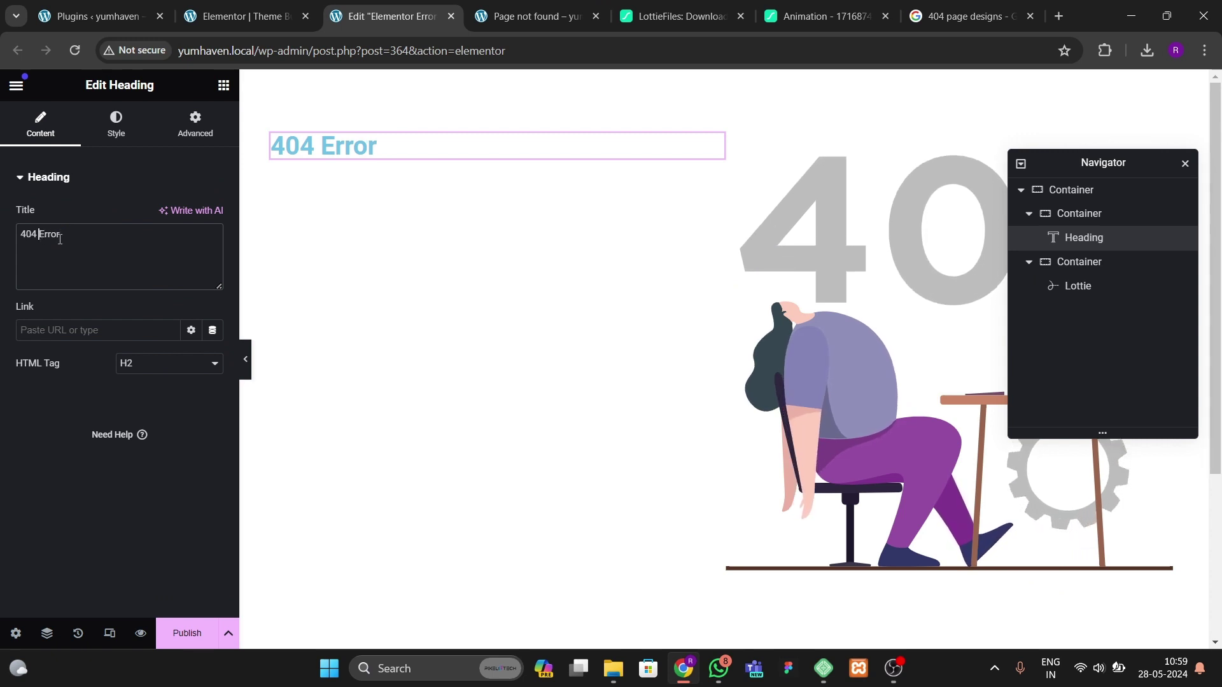
Step: Finish the heading's '<br>' line break and set its text colour to black
type("r>")
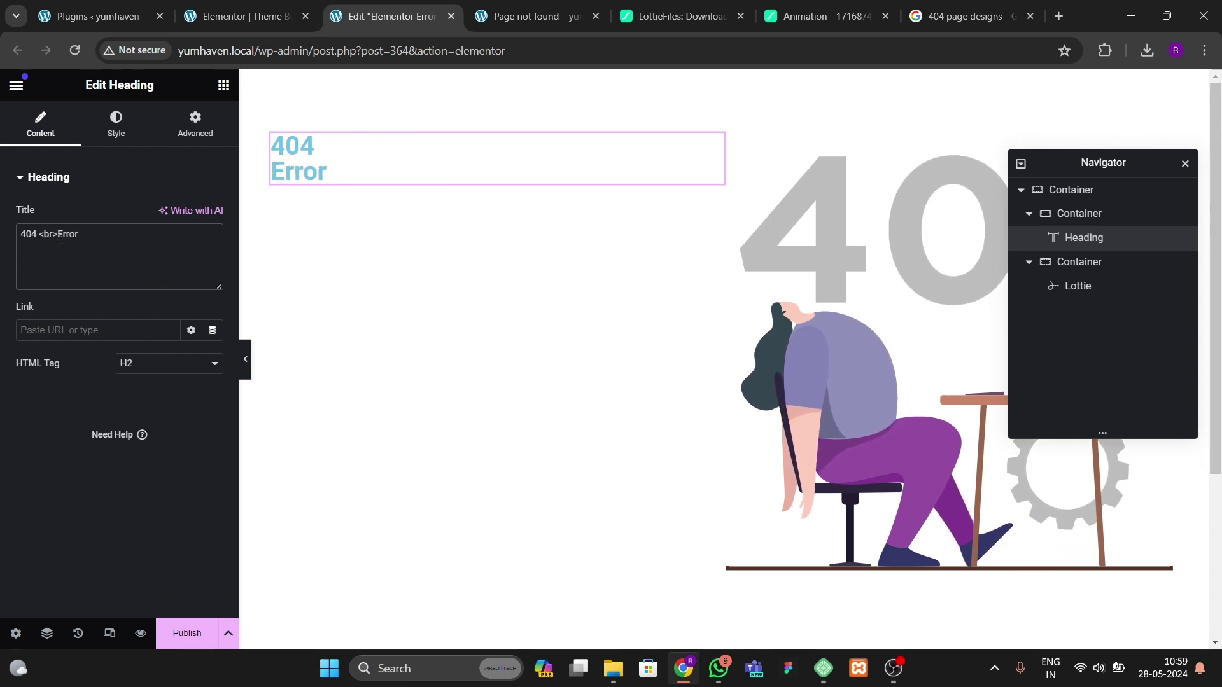
left_click(116, 124)
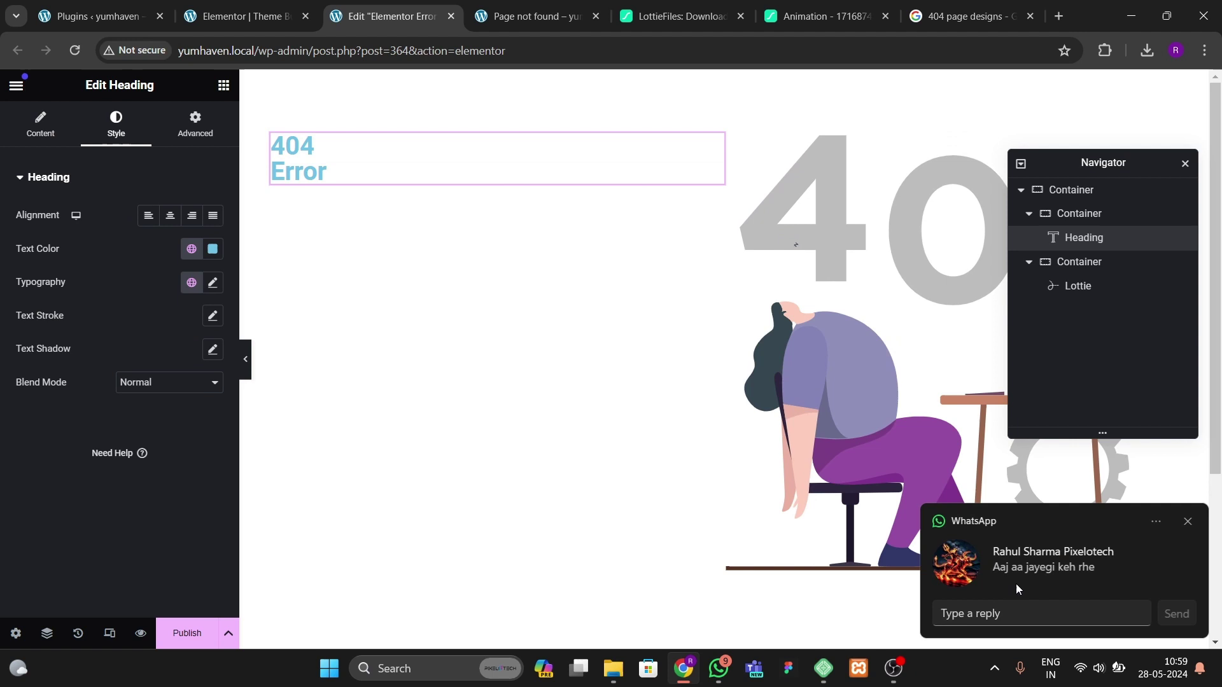
left_click(1188, 525)
left_click(212, 249)
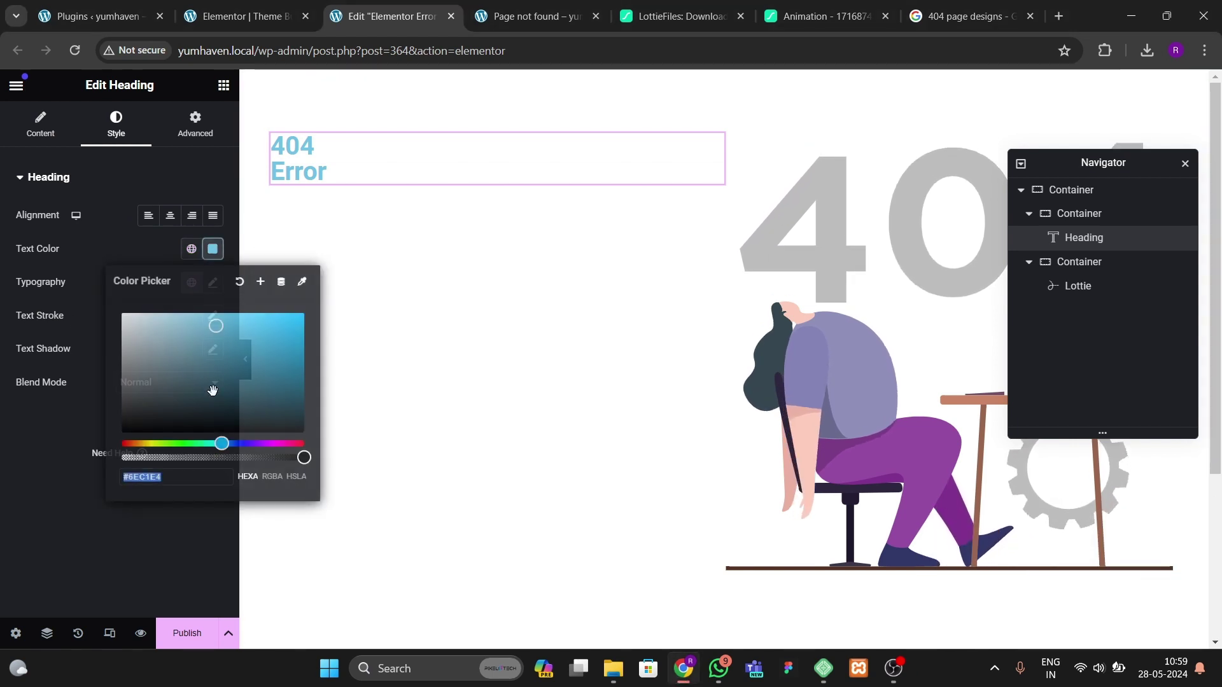
left_click(213, 281)
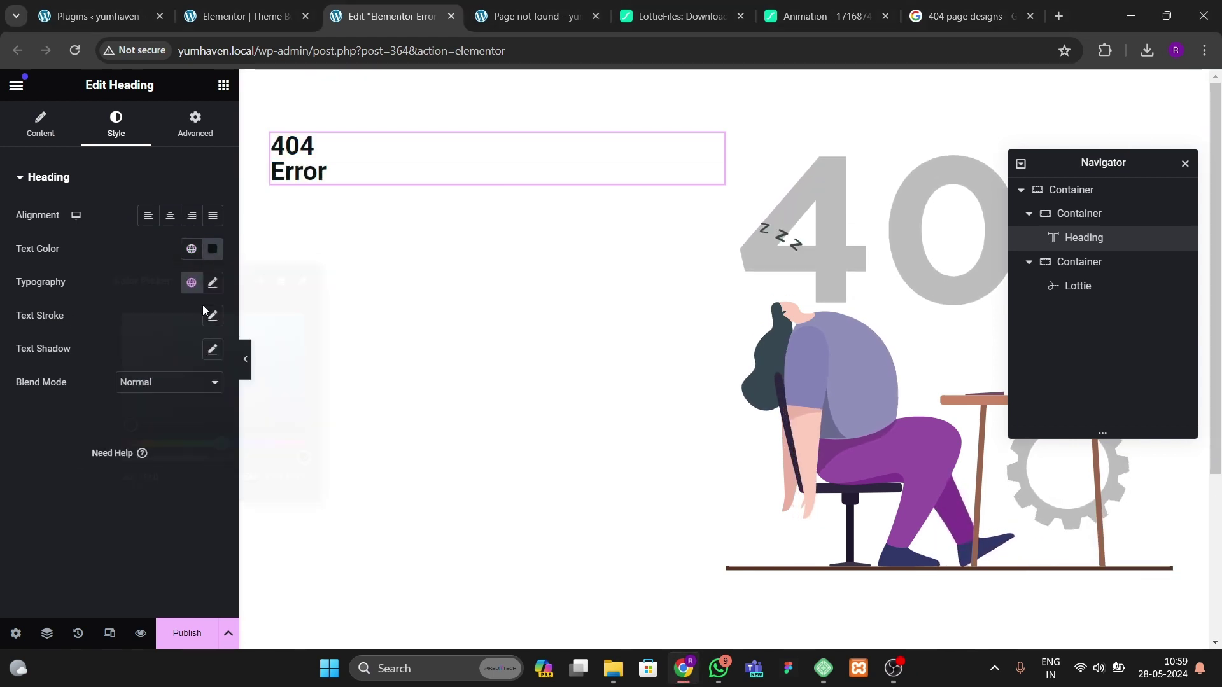
Step: Set the heading typography to Montserrat 800 at 90 px and centre-align it
left_click(213, 282)
left_click(163, 356)
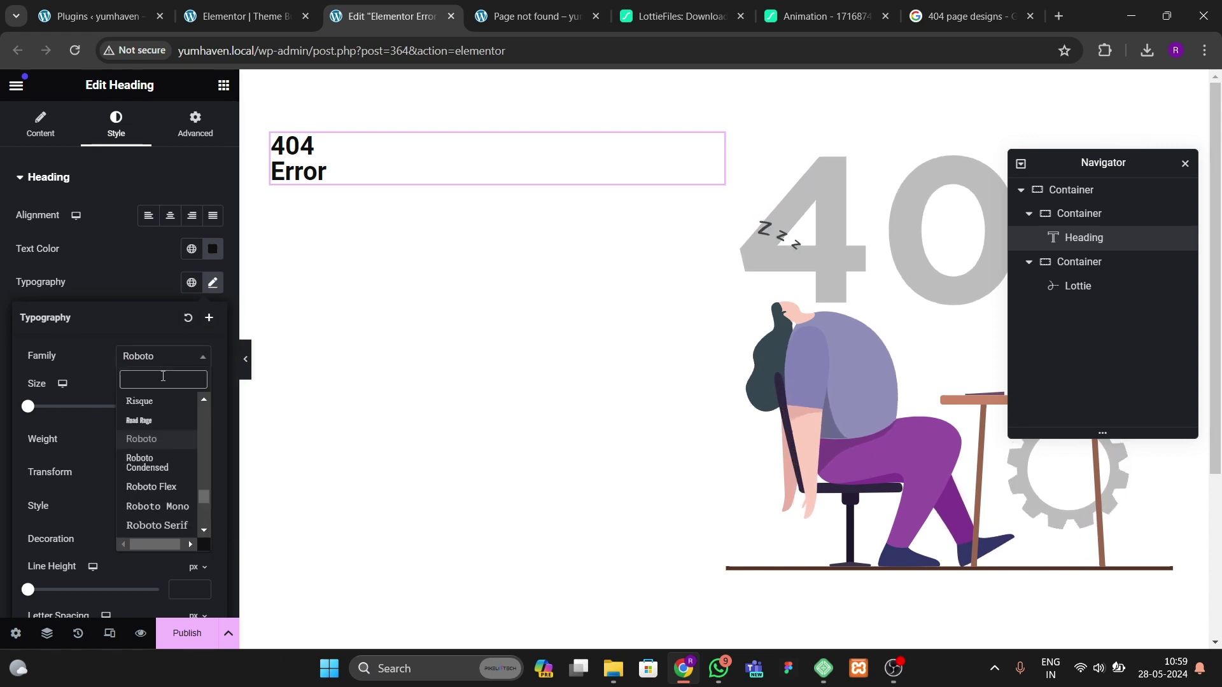
type("monts")
key("Return")
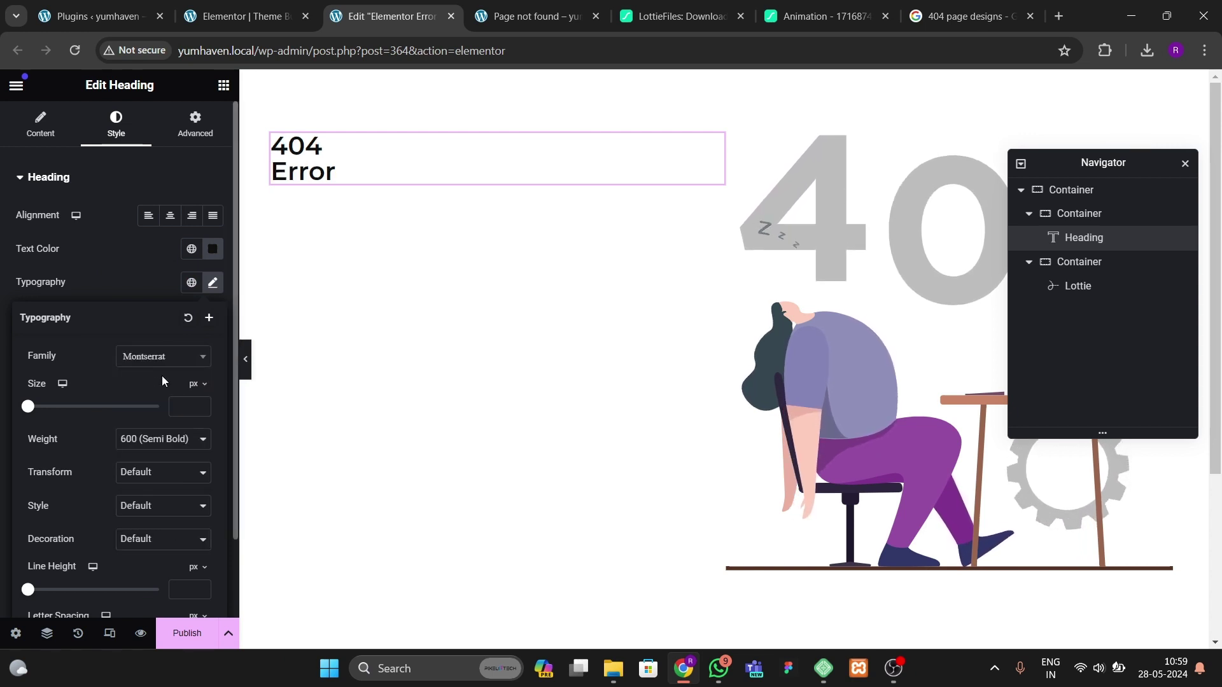
left_click(157, 439)
key("Escape")
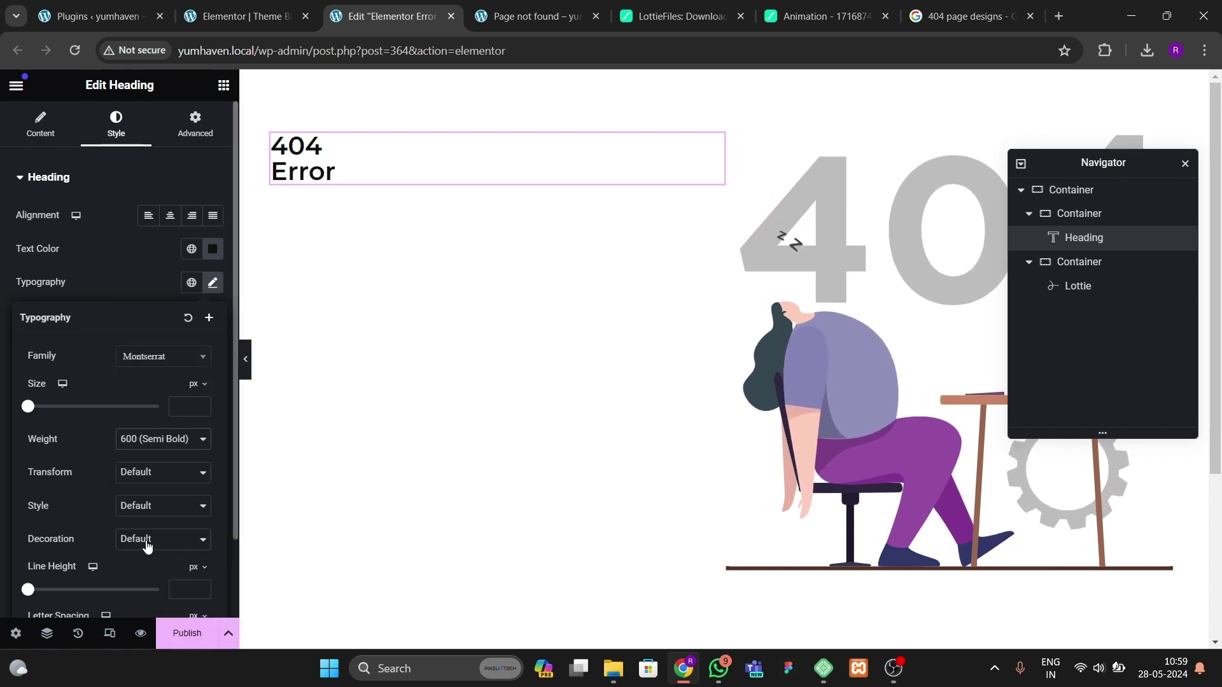
left_click_drag(204, 399, 203, 406)
left_click(465, 242)
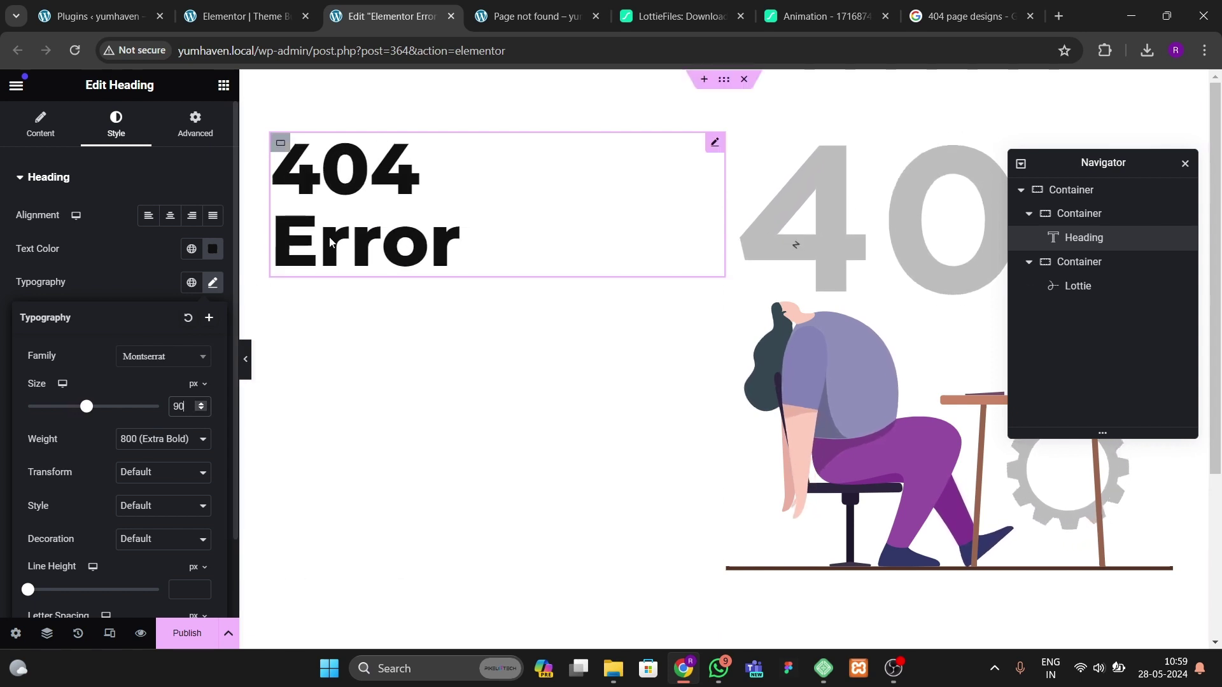
left_click(170, 220)
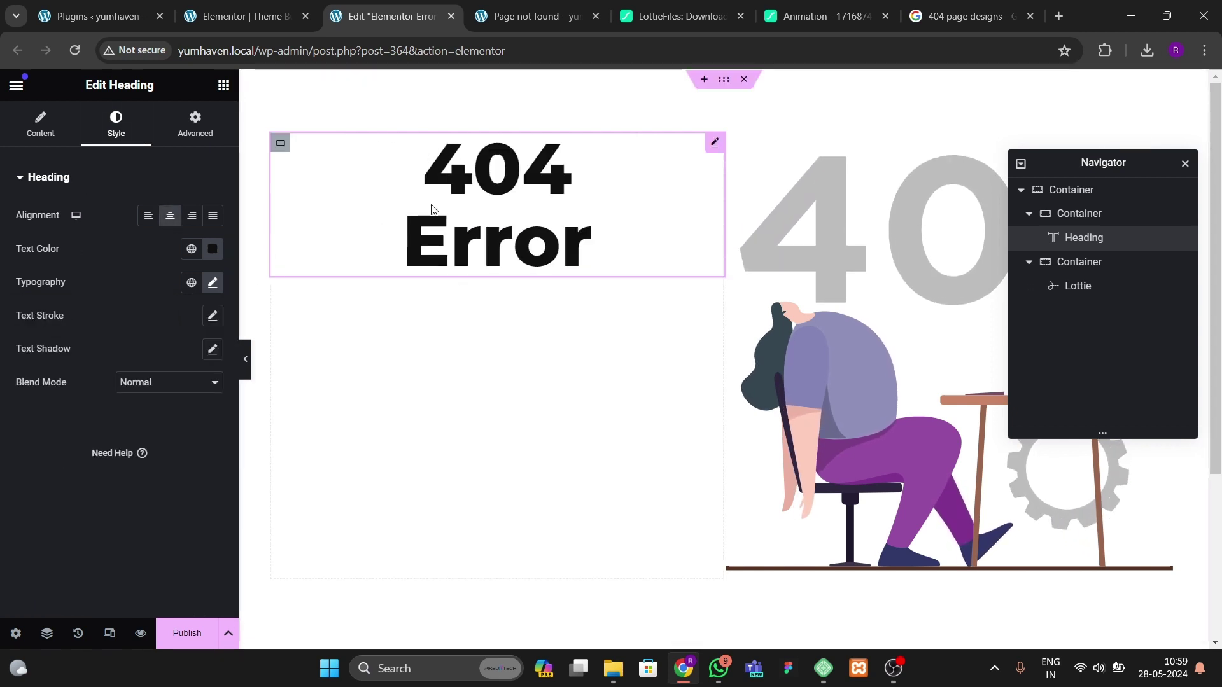
Step: Add a Text Editor widget under the heading in the left column
left_click(280, 142)
left_click(544, 17)
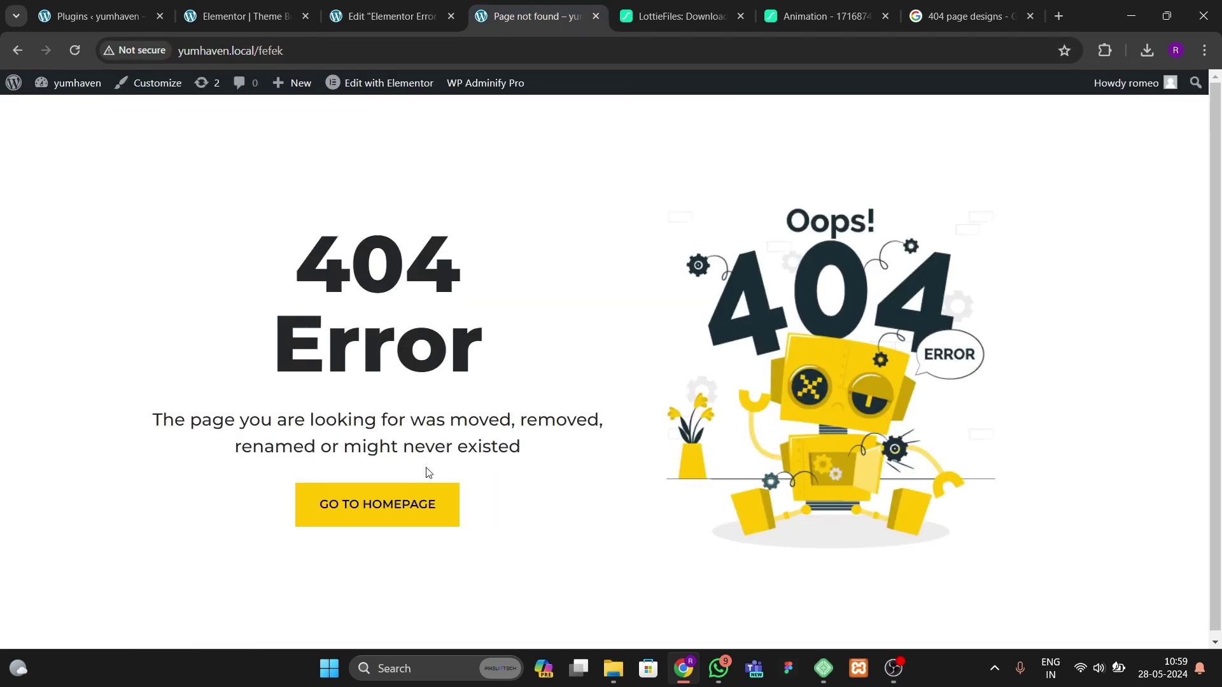
left_click(388, 16)
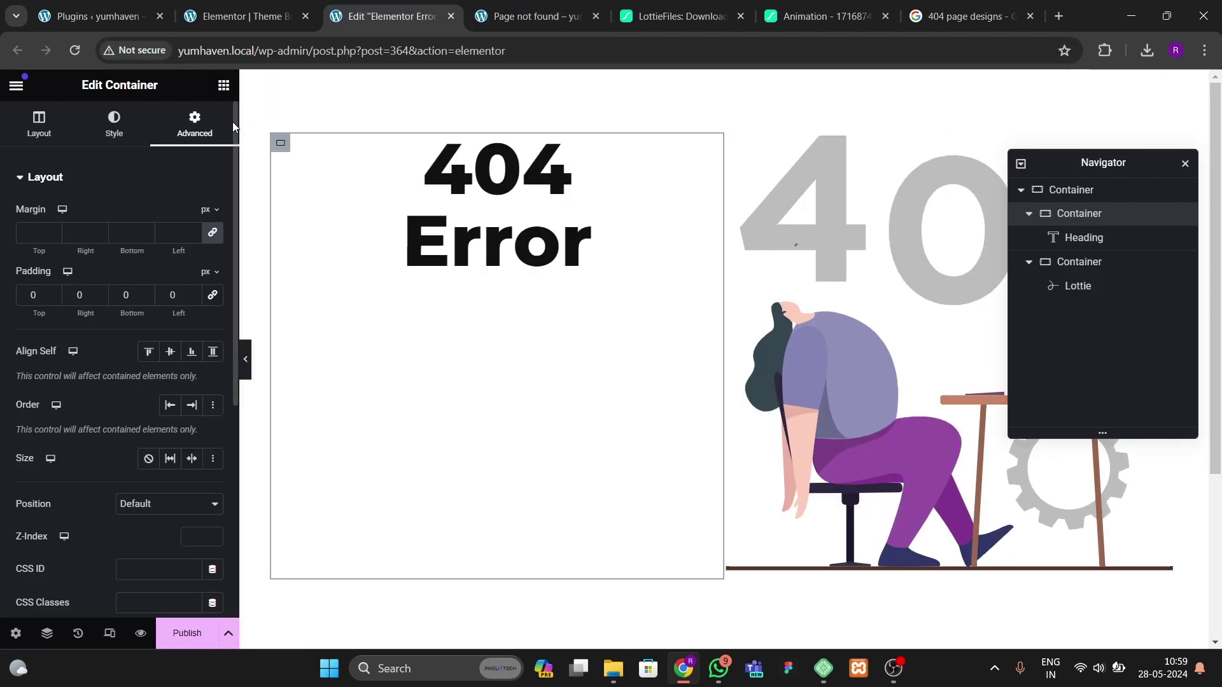
left_click(223, 85)
scroll(115, 433, "down", 5)
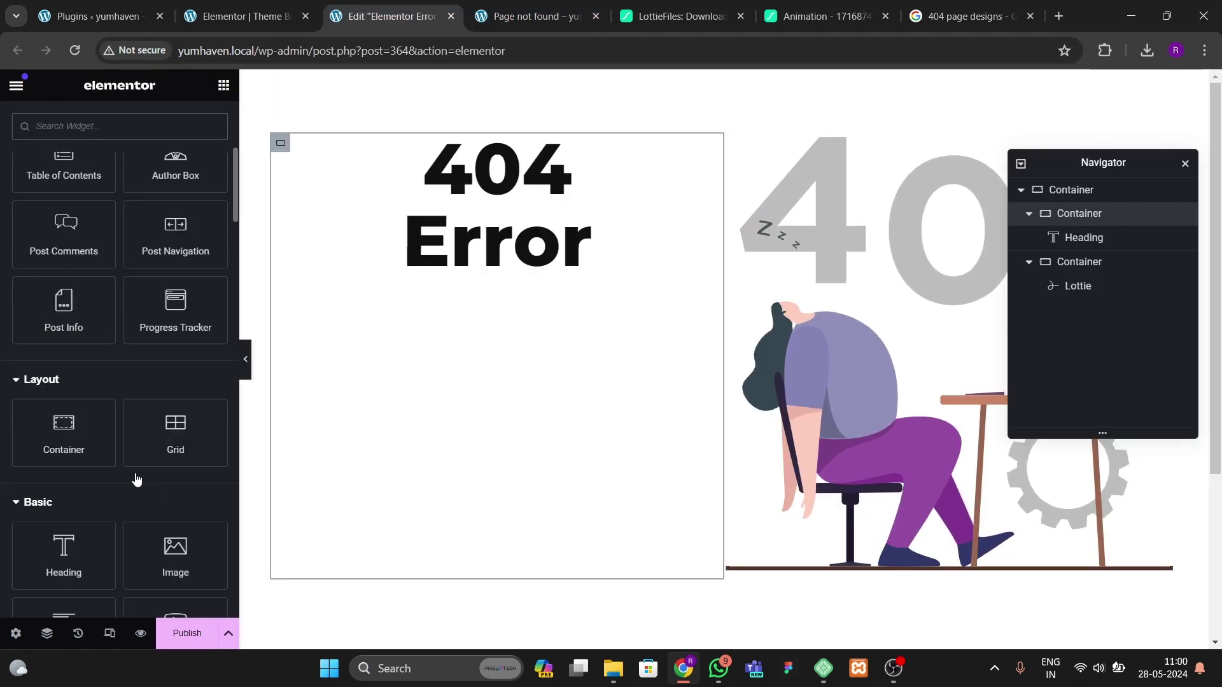
scroll(135, 479, "down", 2)
left_click_drag(64, 486, 496, 267)
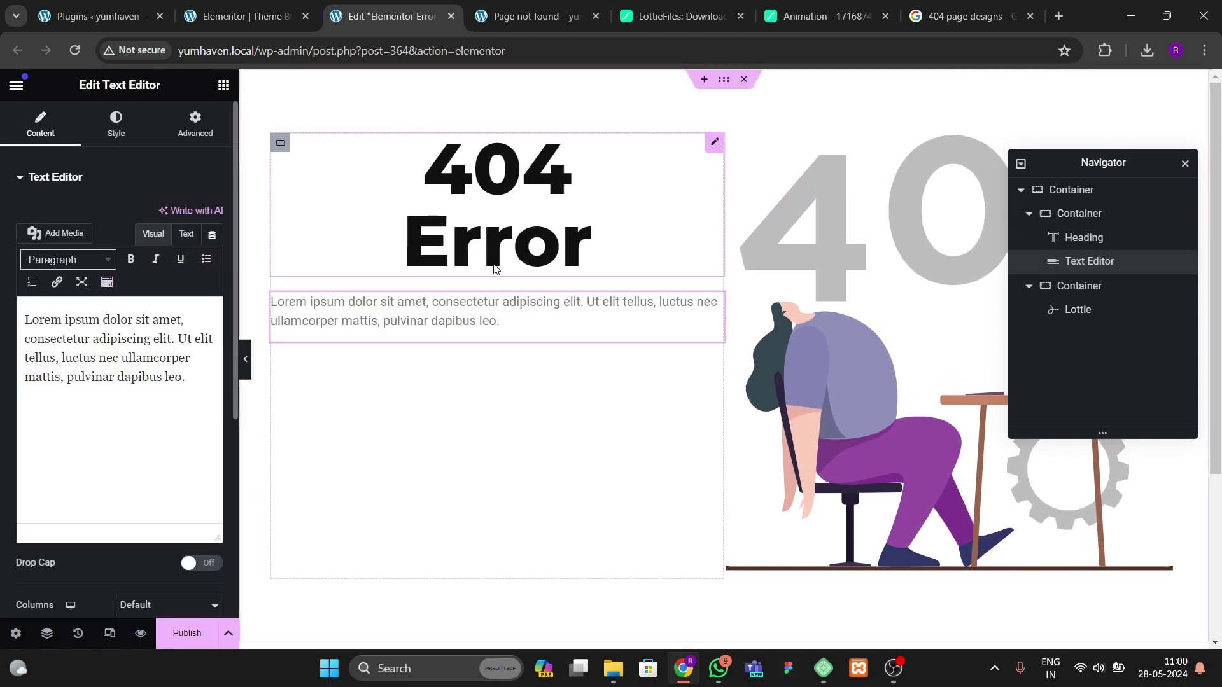
Step: Select the explanatory paragraph on the live 404 page to copy it
left_click(242, 16)
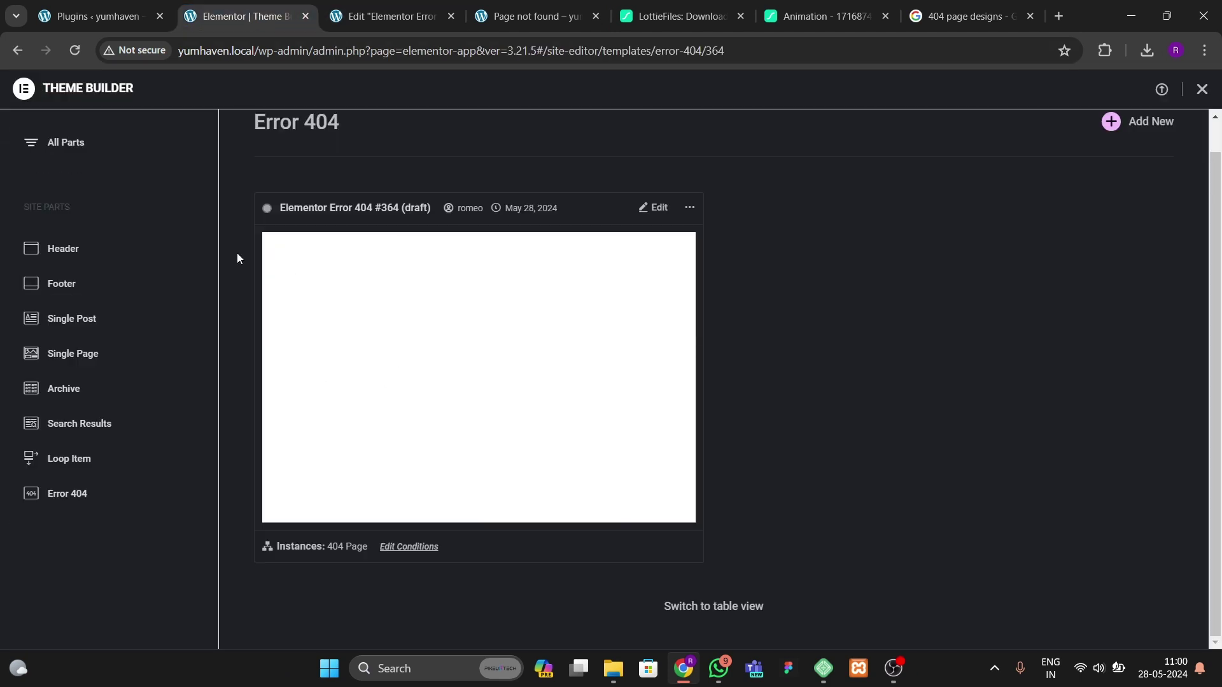
left_click(503, 18)
left_click(1188, 489)
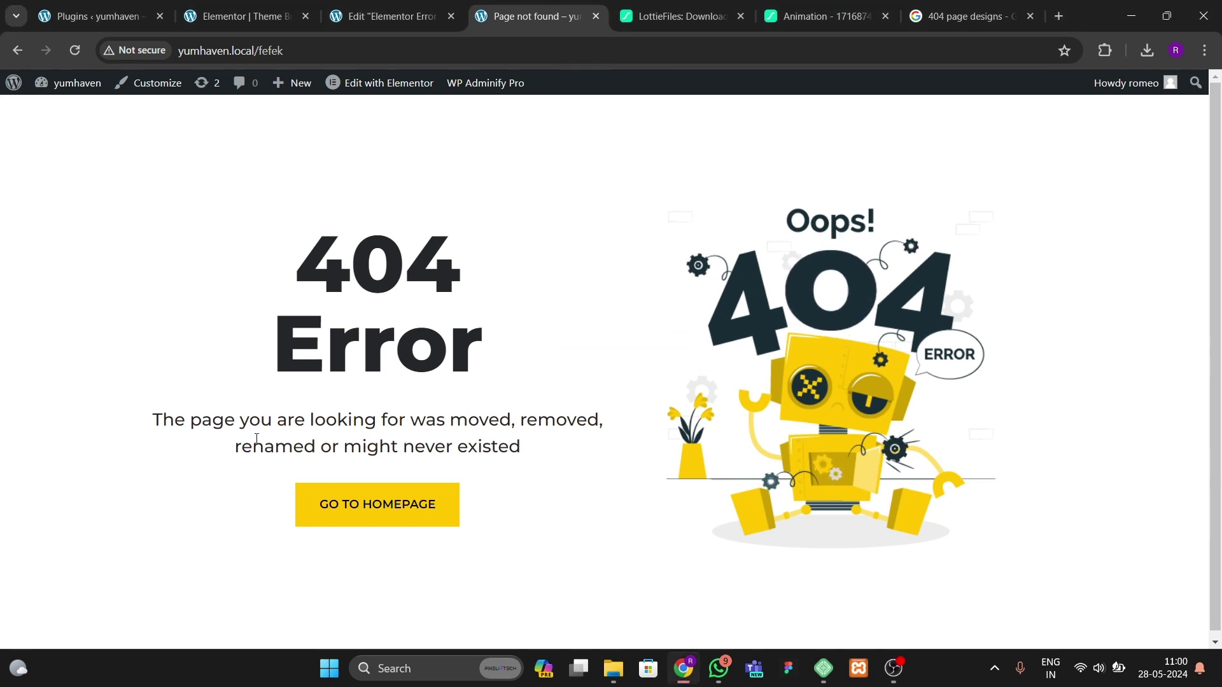
left_click_drag(153, 420, 546, 450)
key("ctrl+c")
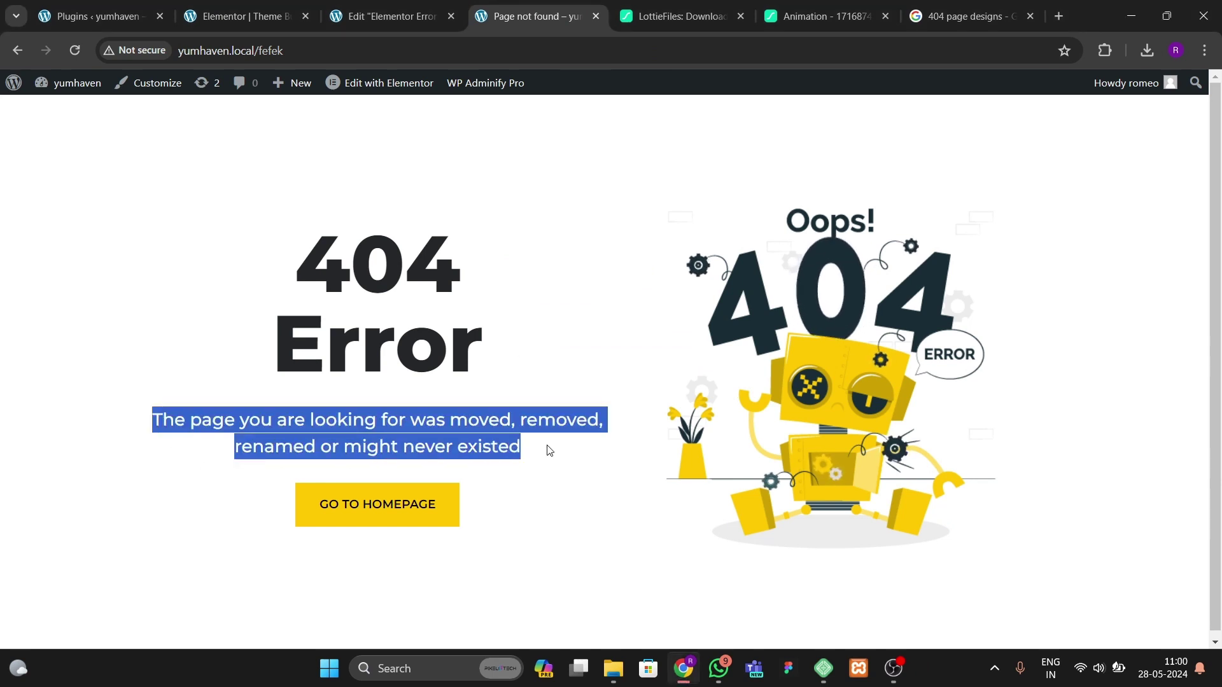
Step: Paste the copied message in Text mode over the placeholder and centre-align it
left_click(382, 16)
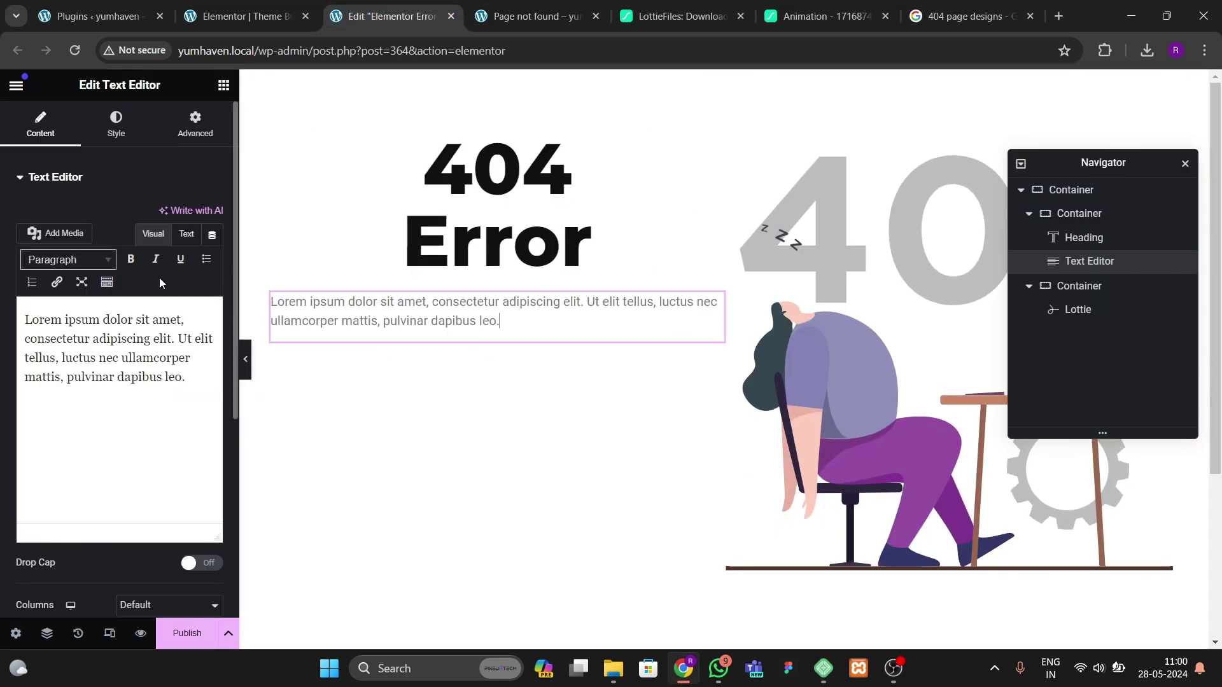
left_click(185, 237)
key("ctrl+a")
key("ctrl+v")
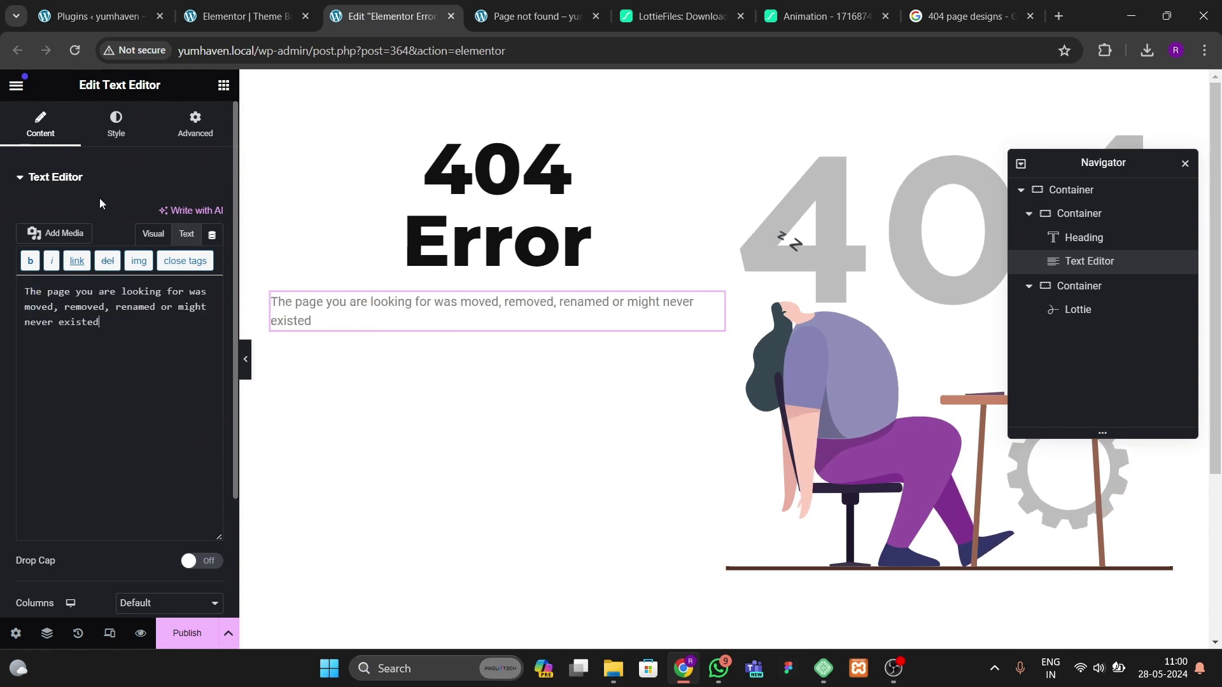
left_click(121, 139)
left_click(170, 215)
Step: Give the description paragraph a dark text colour
left_click(213, 248)
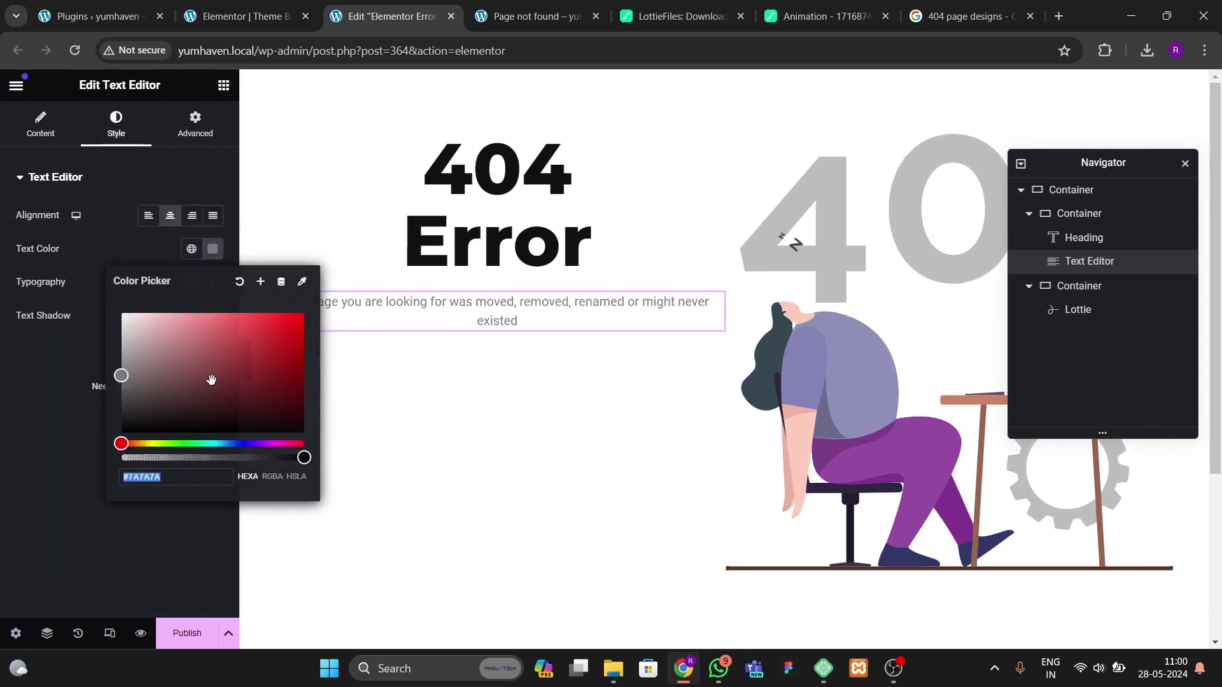
left_click(146, 416)
left_click(10, 446)
Step: Set the paragraph typography to Poppins, 20 px, weight 500 (Medium)
left_click(212, 282)
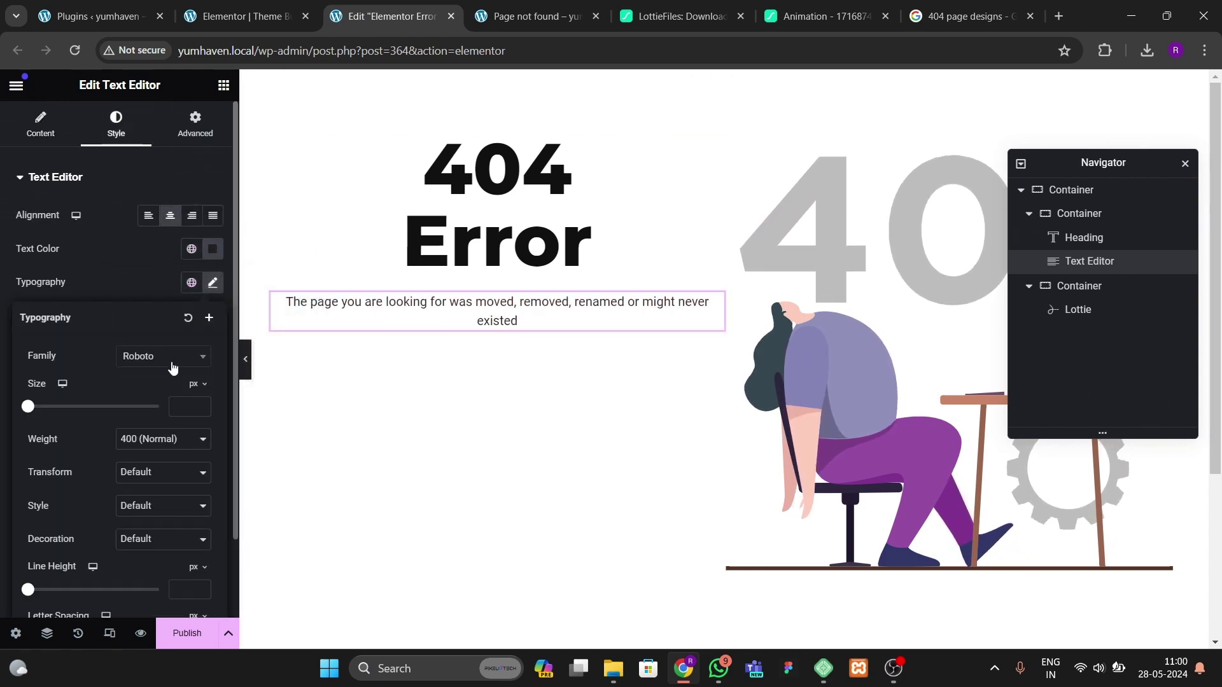
left_click(164, 355)
type("poppins")
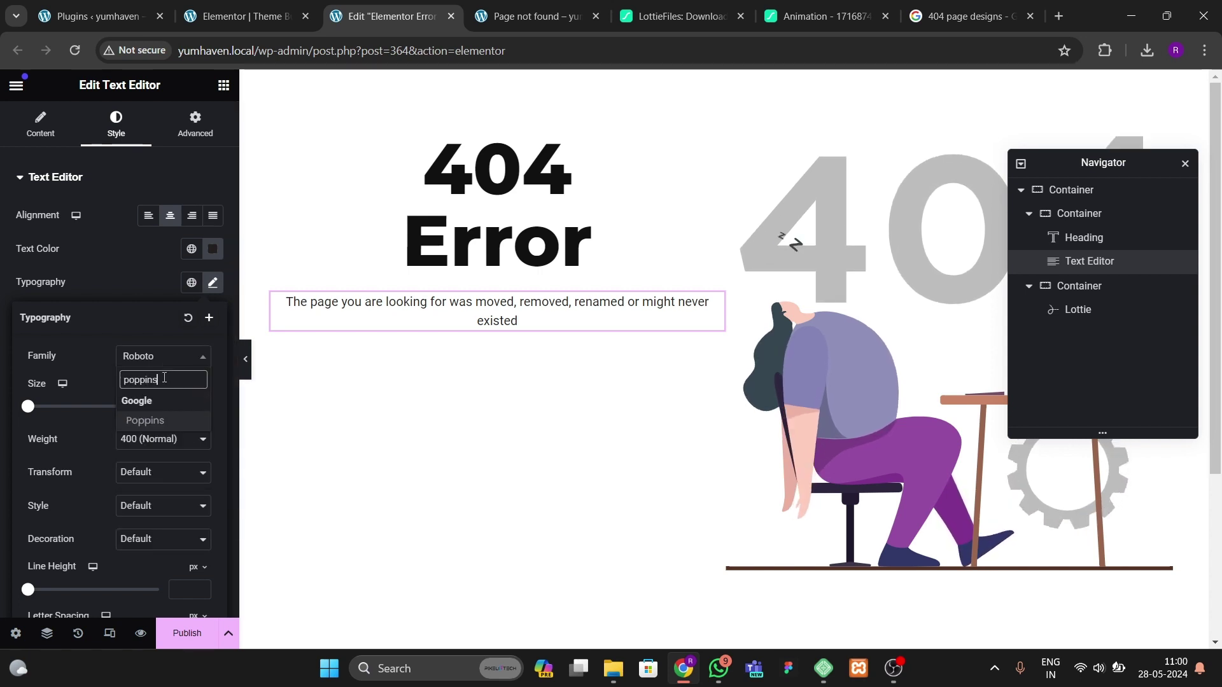
key("Return")
left_click(149, 439)
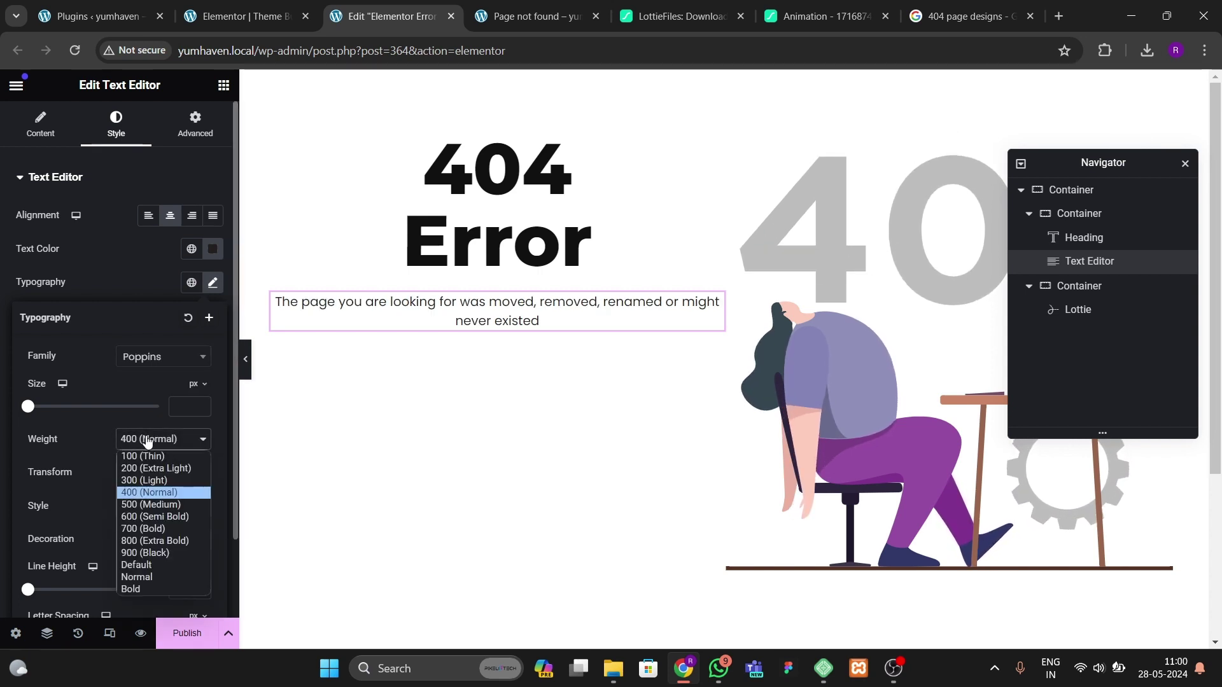
left_click(139, 517)
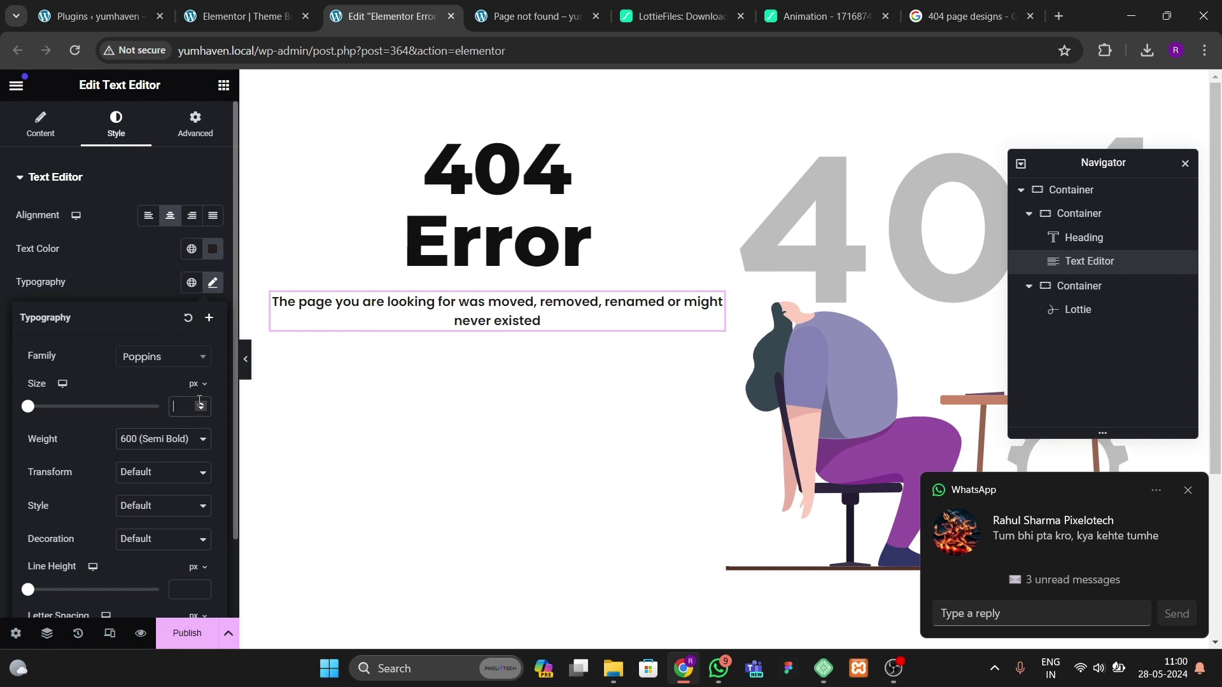
left_click(1189, 491)
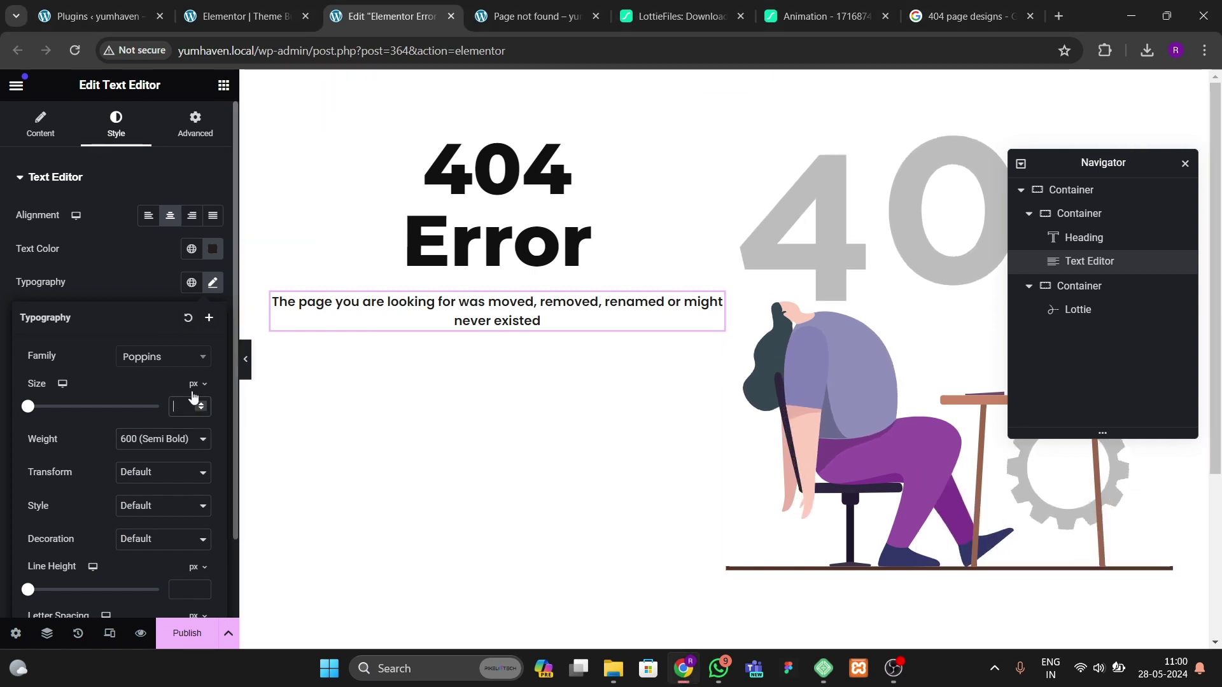
type("20")
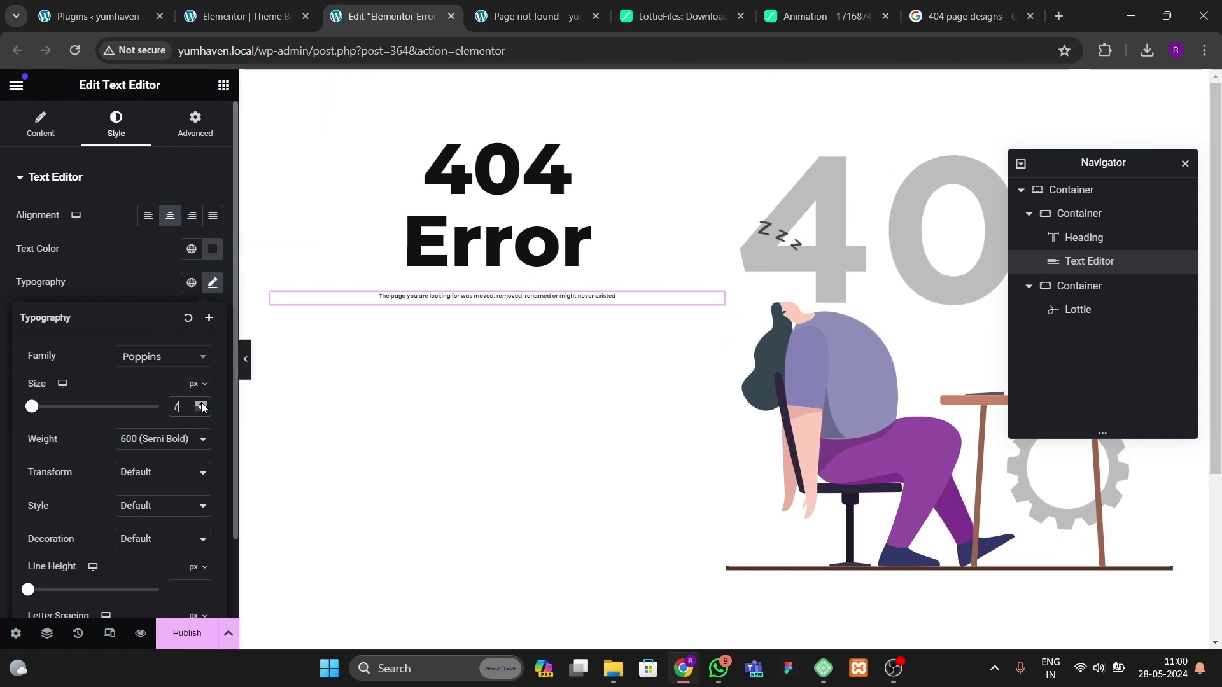
left_click(162, 441)
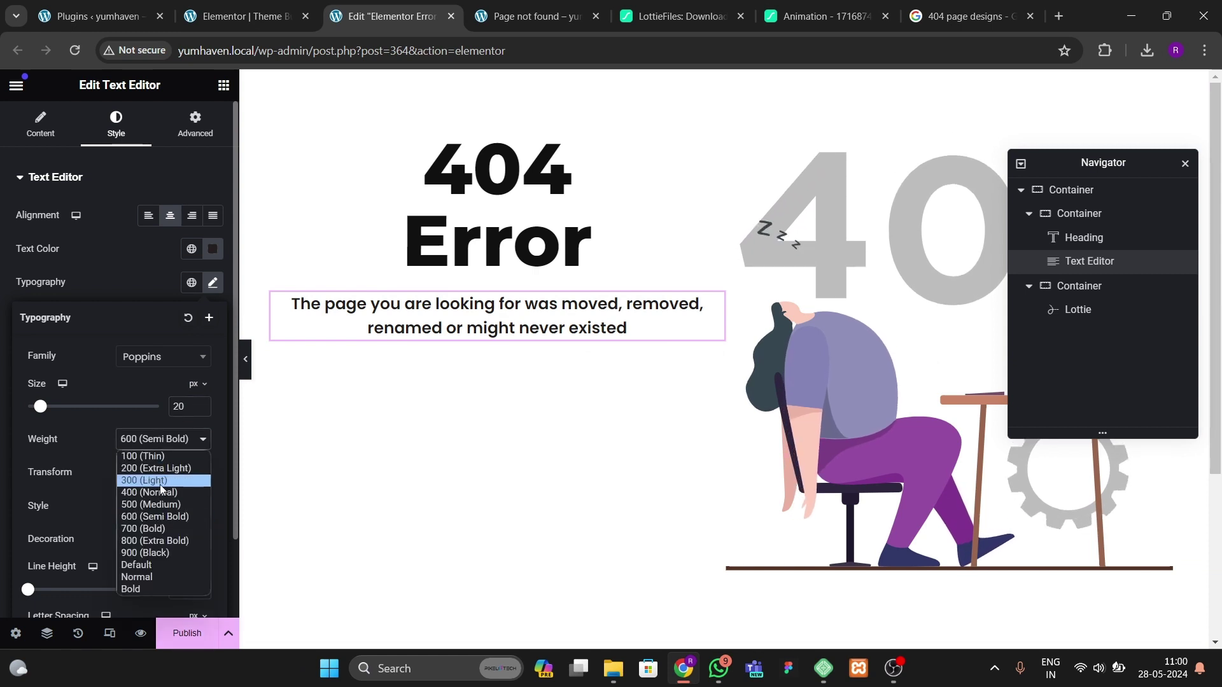
left_click(159, 515)
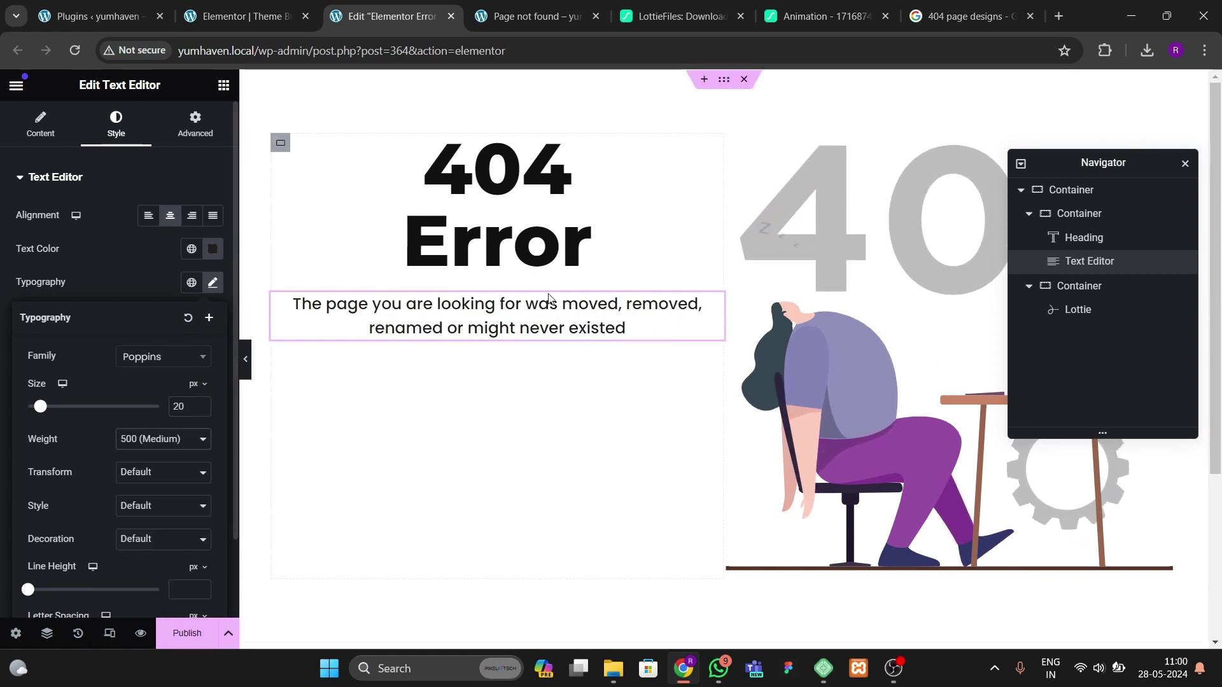
Step: Add a Button widget under the description text and centre-align it
left_click(223, 87)
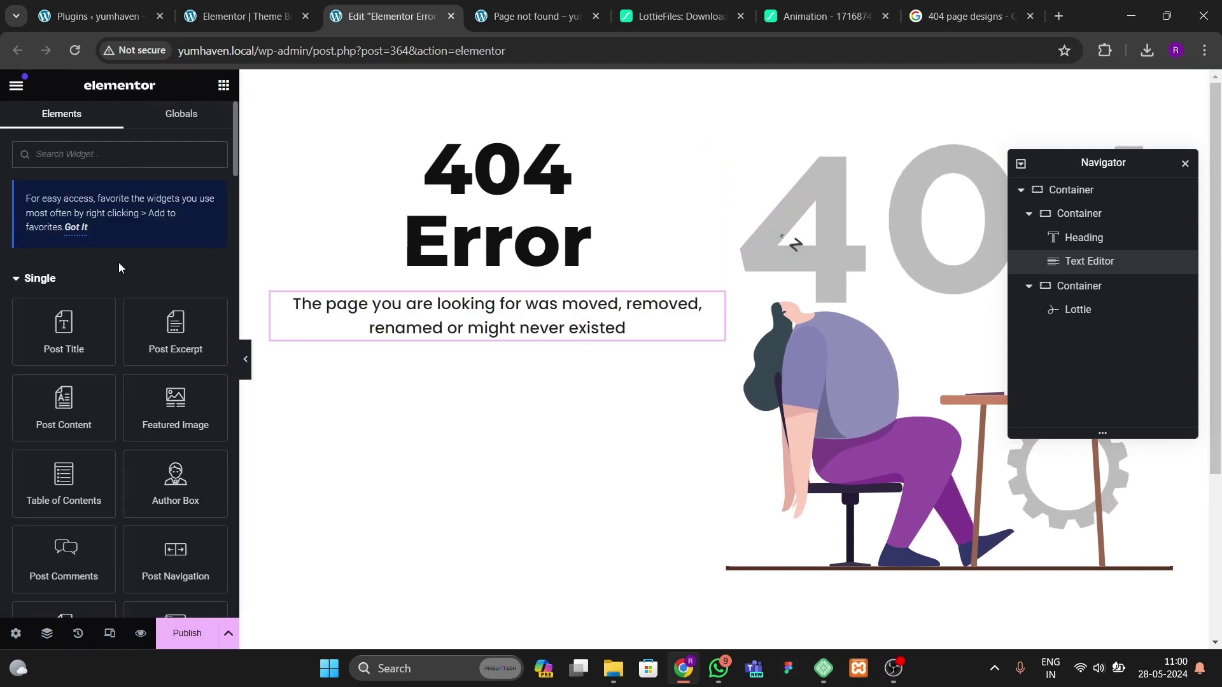
scroll(98, 428, "down", 2)
scroll(95, 437, "down", 5)
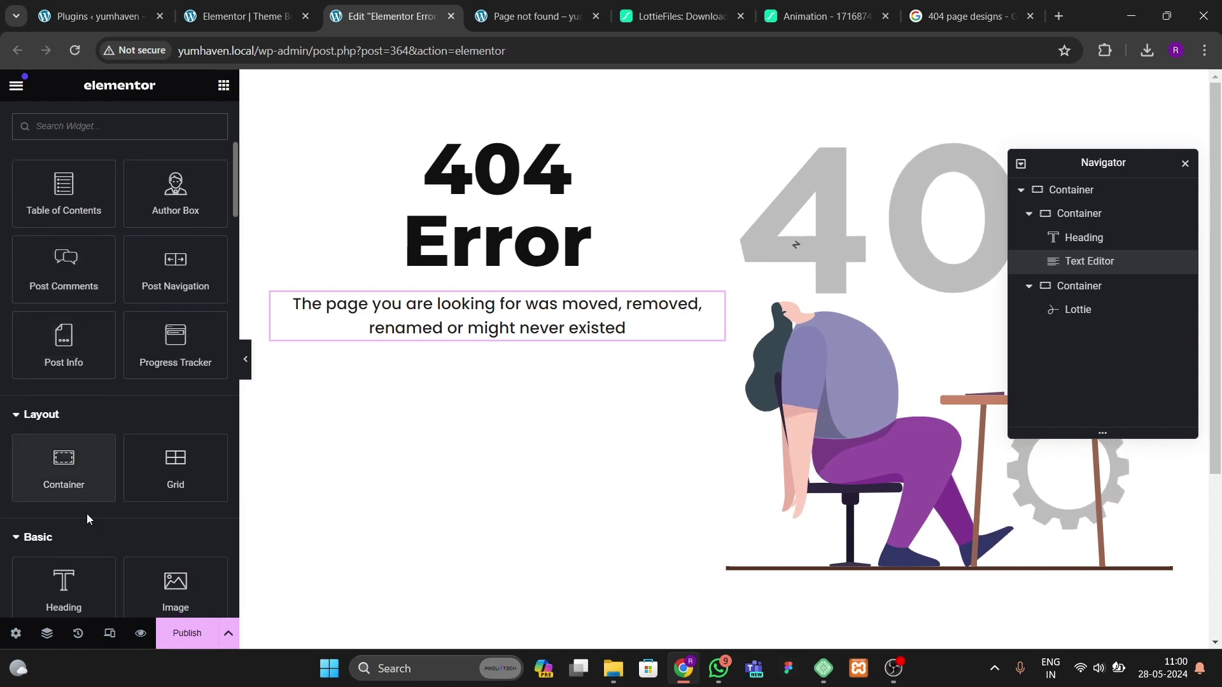
left_click_drag(77, 547, 490, 346)
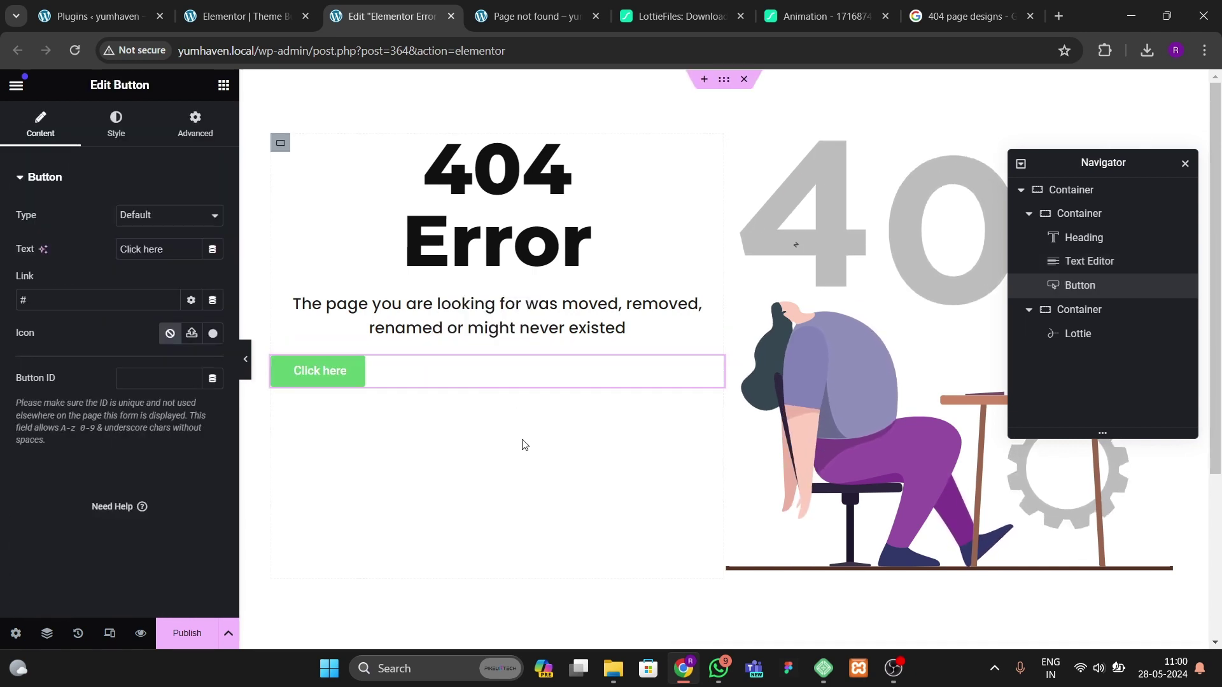
left_click(115, 124)
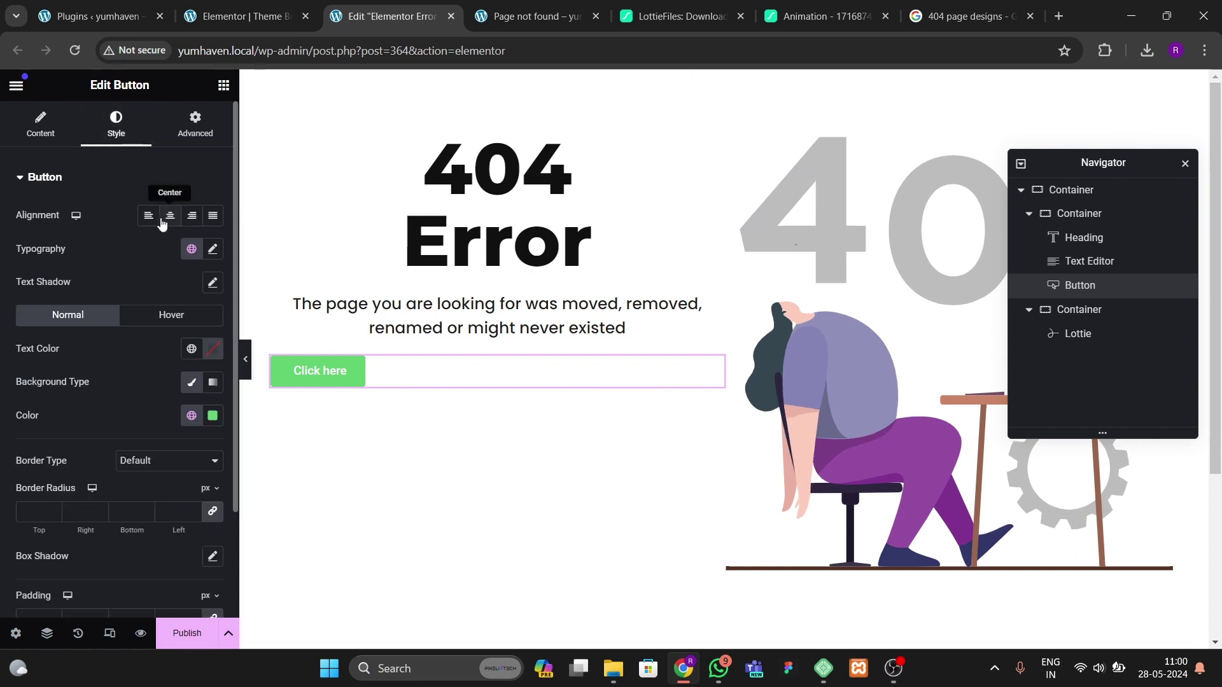
left_click(170, 215)
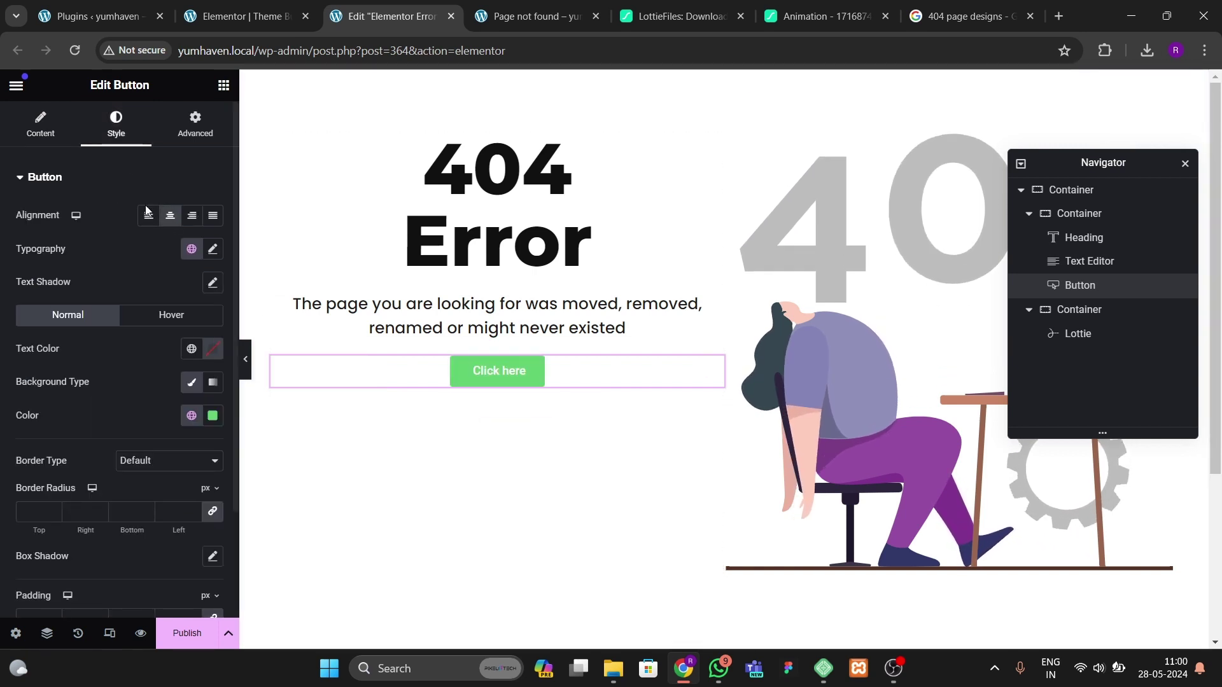
Step: Change the button label to 'GO TO HOMEPAGE'
left_click(448, 376)
left_click(534, 16)
key("ctrl+shift+Tab")
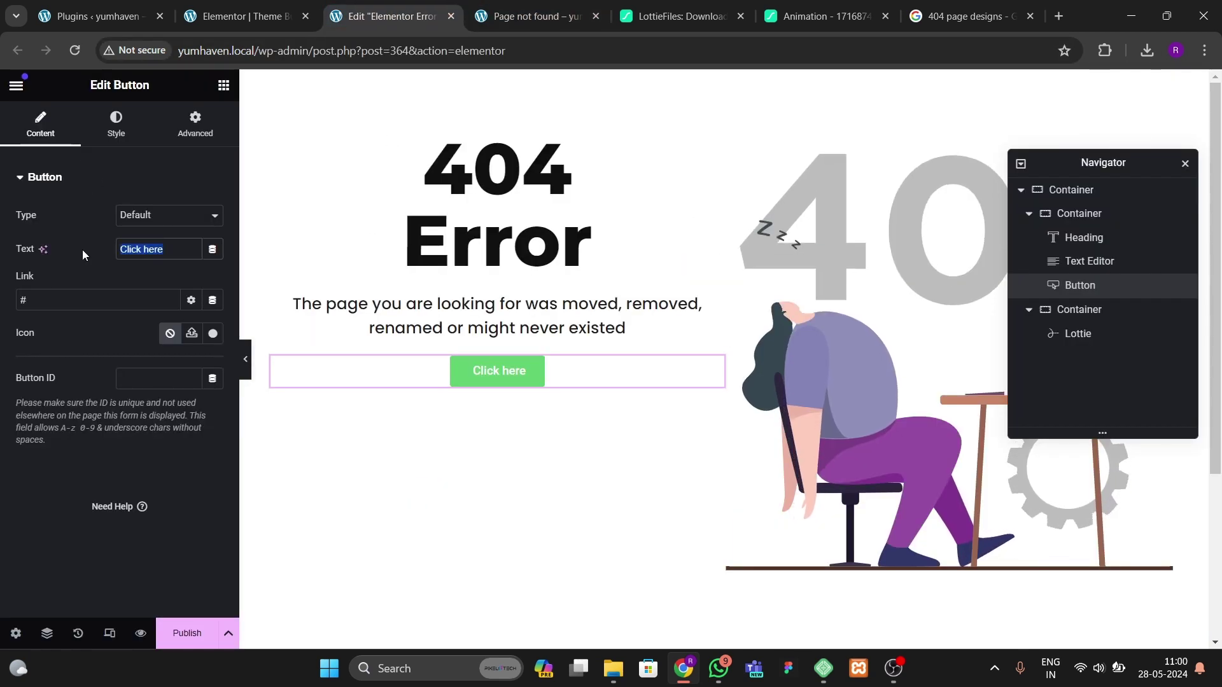
key("BackSpace")
type("GO TO HOMEPAGE")
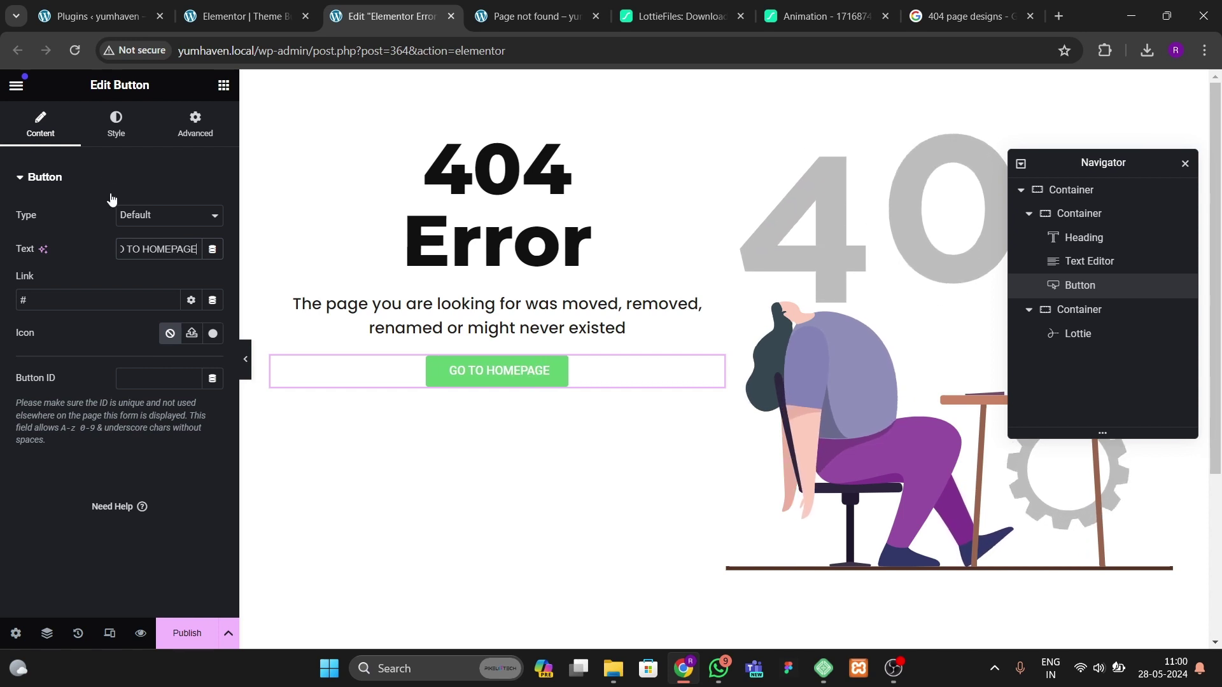
Step: Set the button background to the site's global green
left_click(116, 124)
left_click(191, 415)
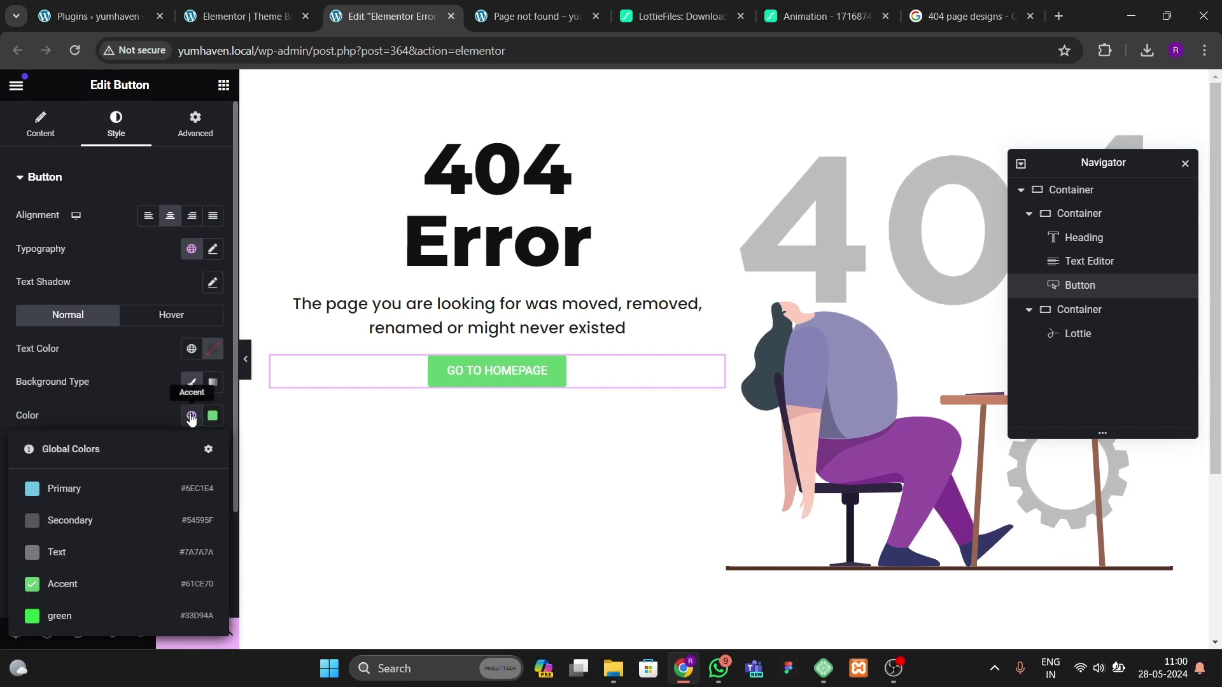
left_click(51, 633)
left_click(206, 348)
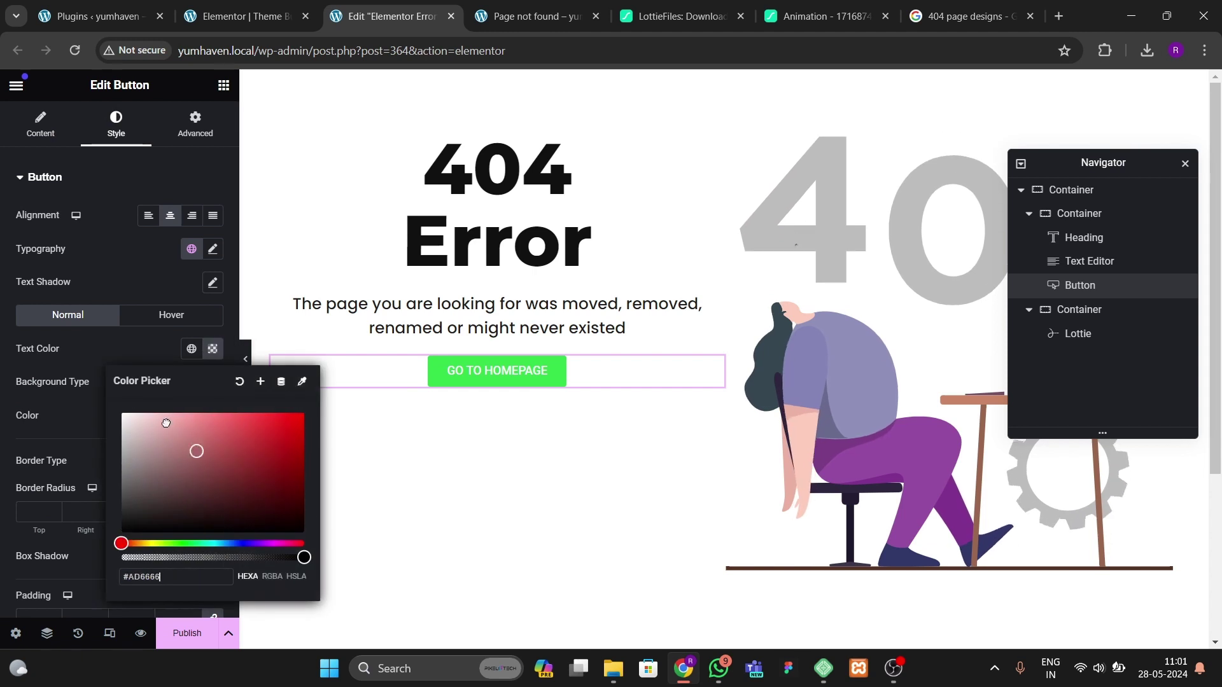
Step: Give the button a dark hover background with white hover text
left_click(171, 314)
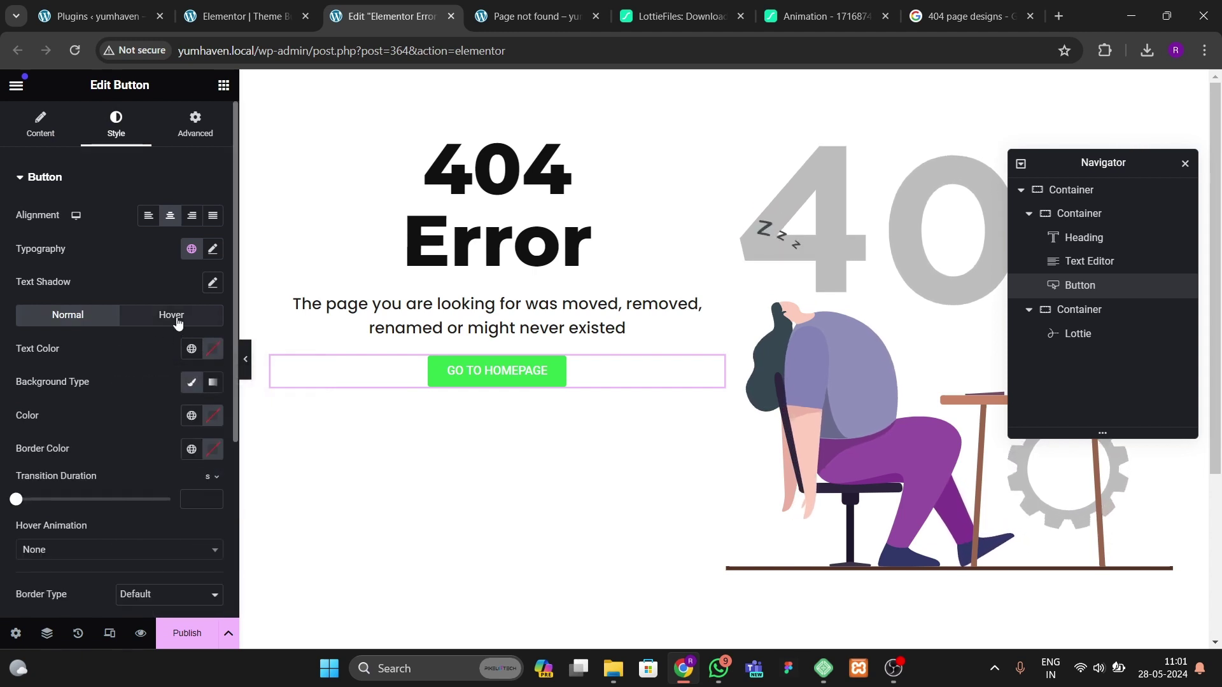
left_click(192, 416)
left_click(212, 416)
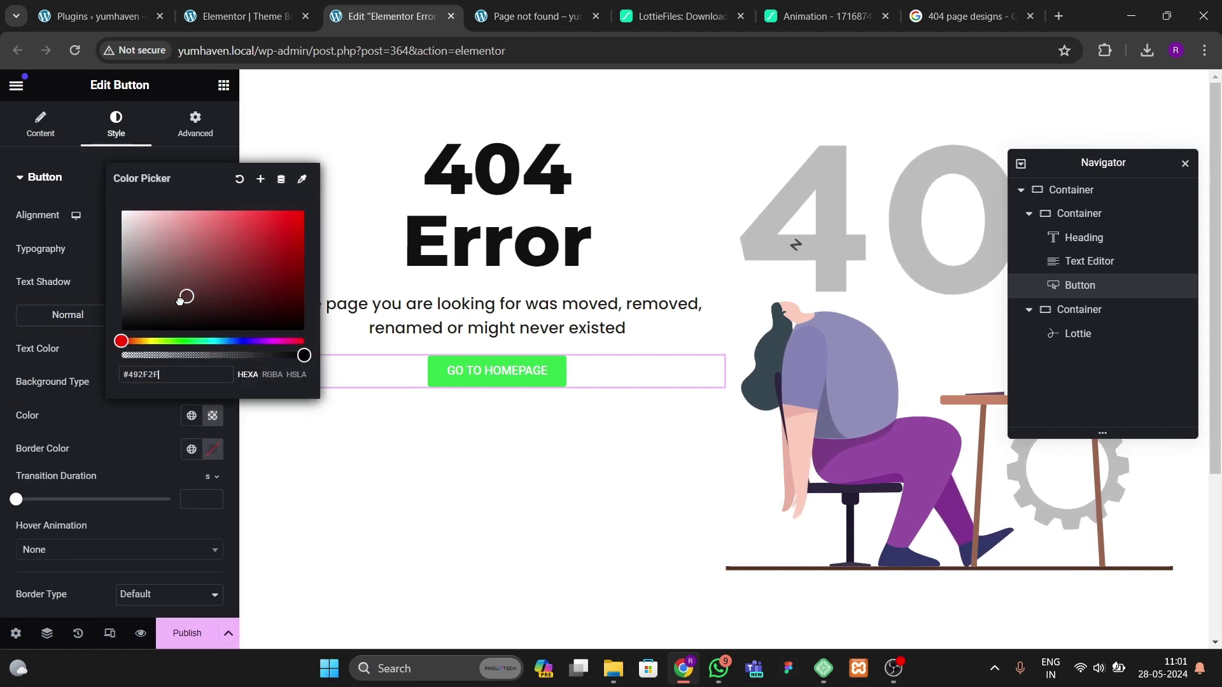
left_click(146, 318)
left_click(153, 428)
left_click(213, 348)
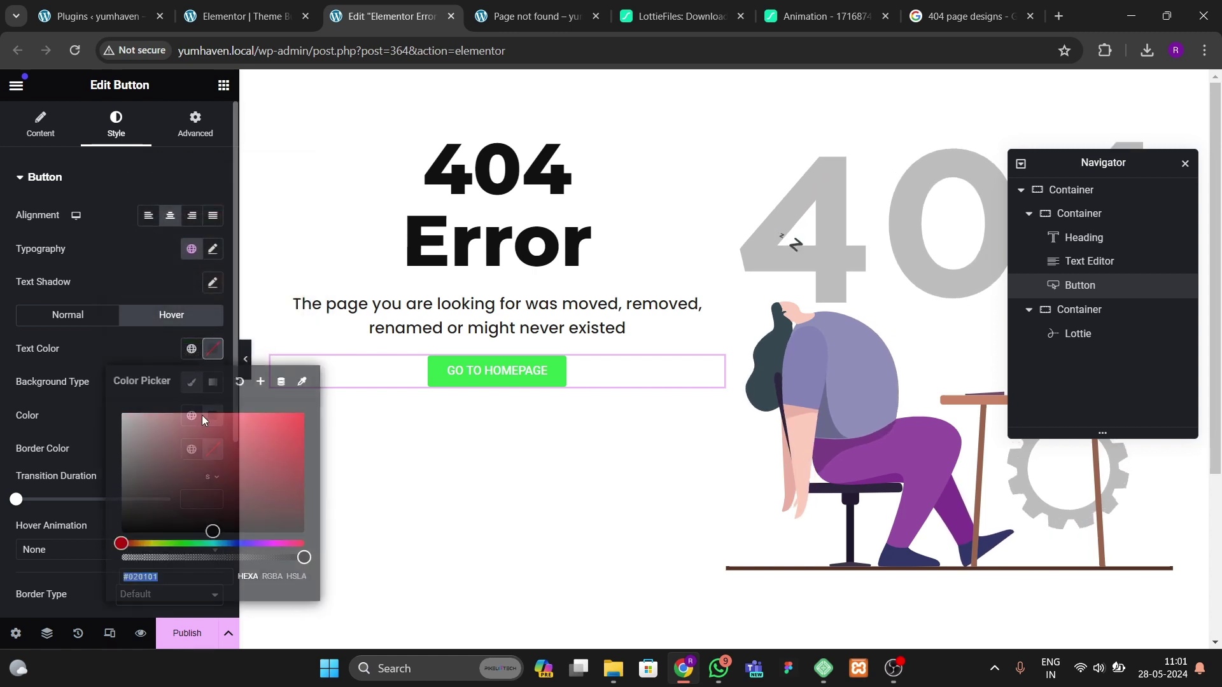
left_click(109, 380)
scroll(159, 286, "down", 2)
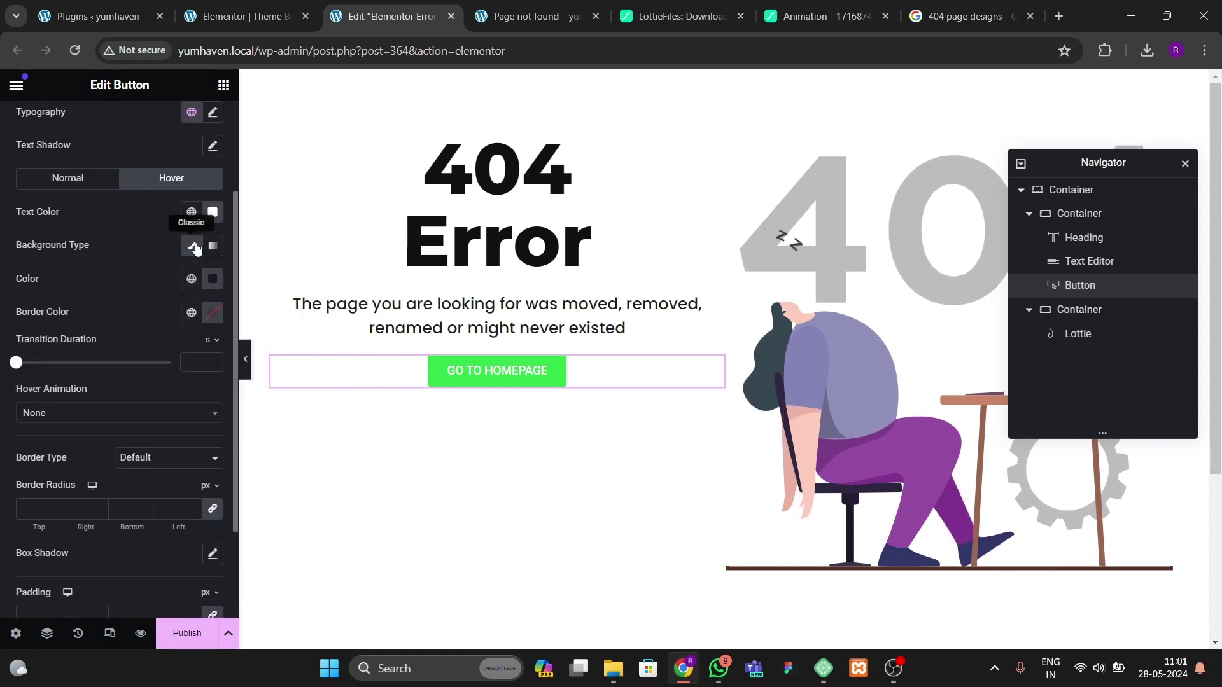
scroll(198, 219, "up", 2)
Step: Set the button typography to Montserrat, weight 600 (Semi Bold)
left_click(212, 249)
left_click(160, 323)
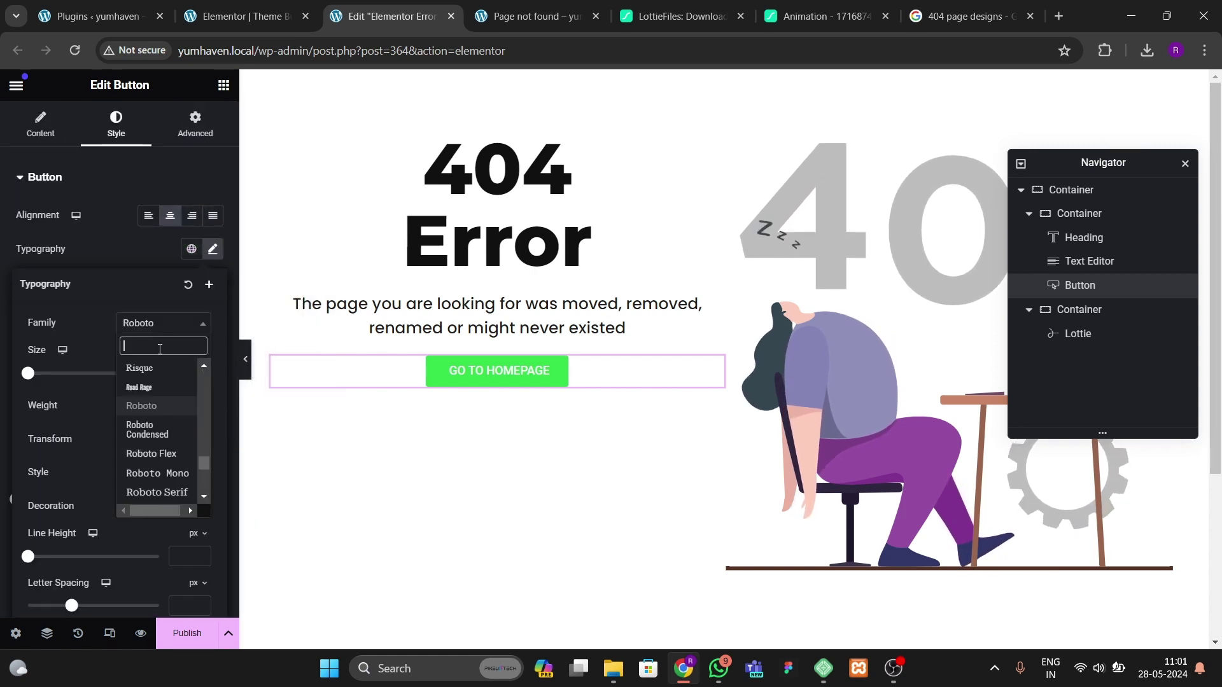
type("mo")
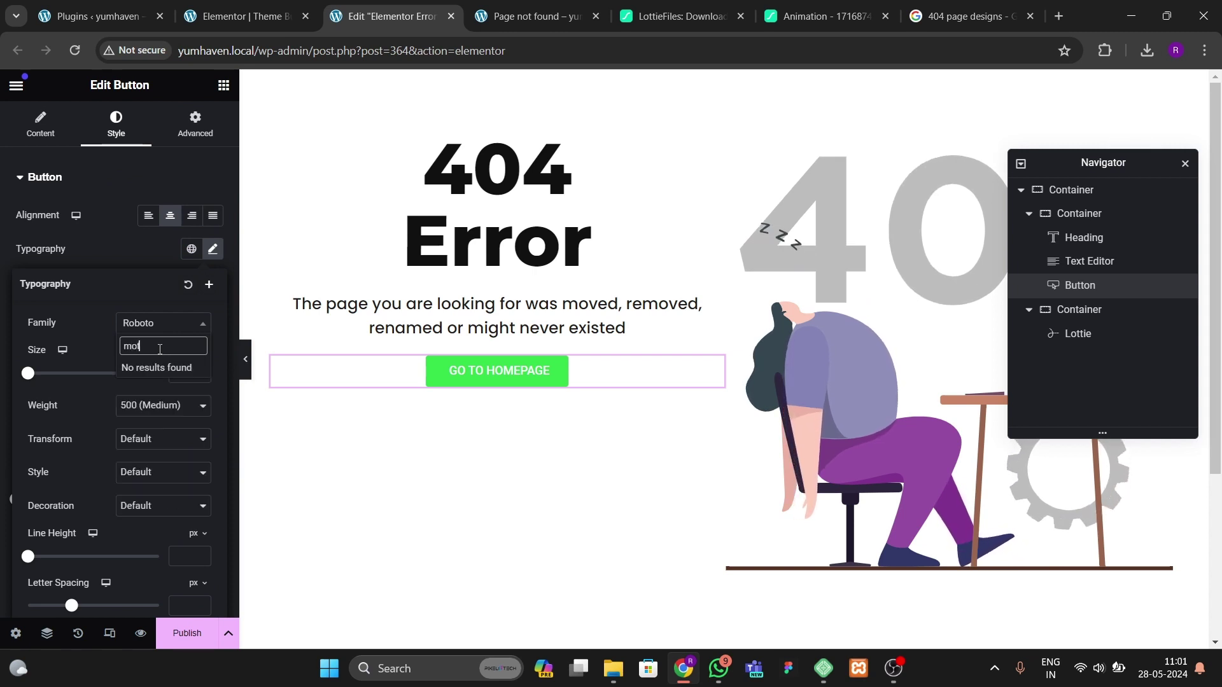
type("ntserrat")
key("Return")
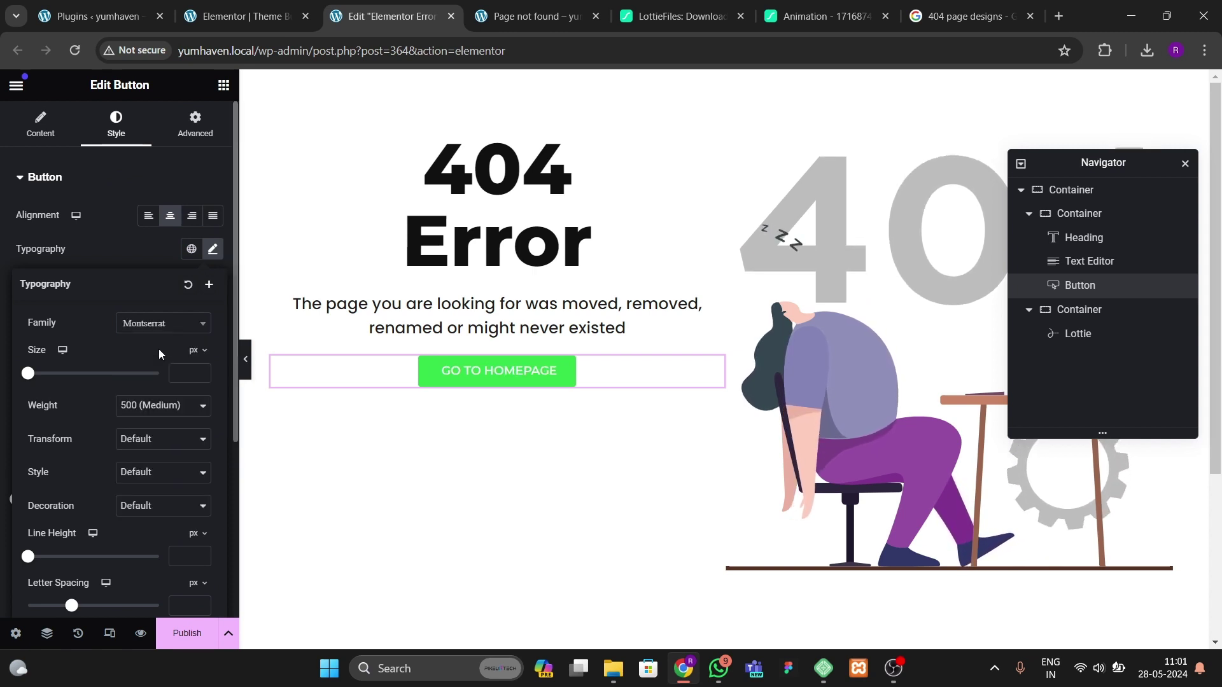
left_click(155, 438)
left_click(149, 410)
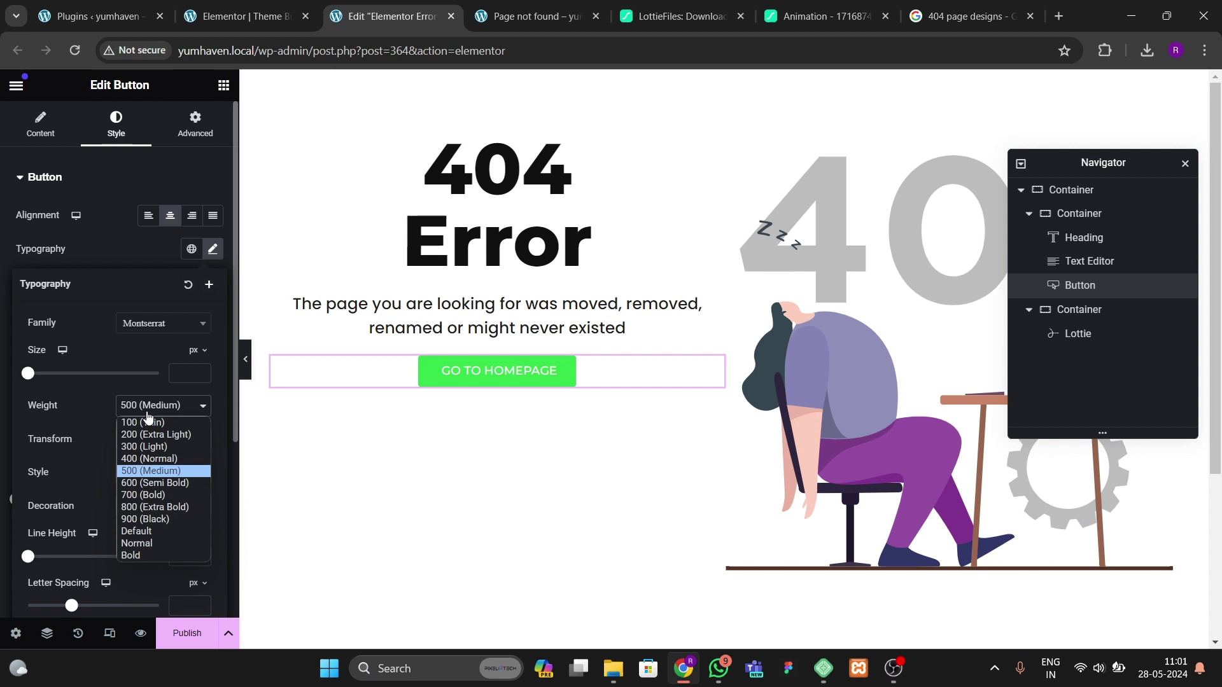
left_click(148, 485)
Step: Unlink the button padding and set 20 px top/bottom, 30 px sides
scroll(146, 490, "down", 4)
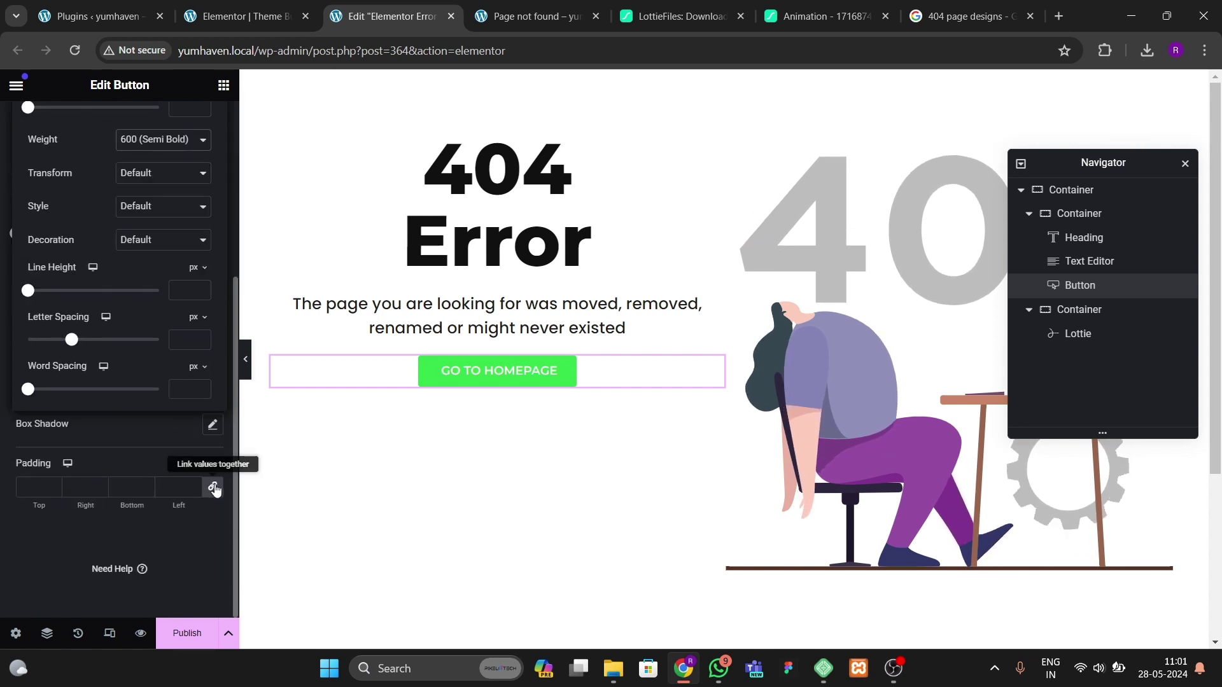
left_click(214, 488)
type("20")
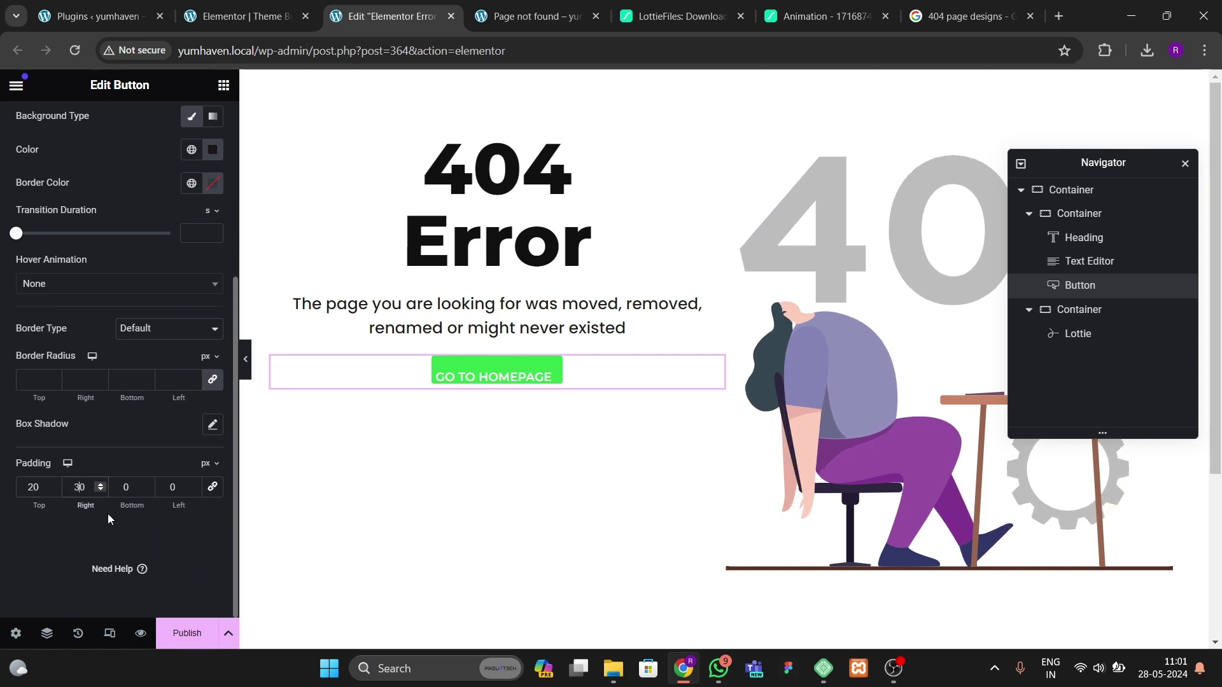
type("13")
key("BackSpace")
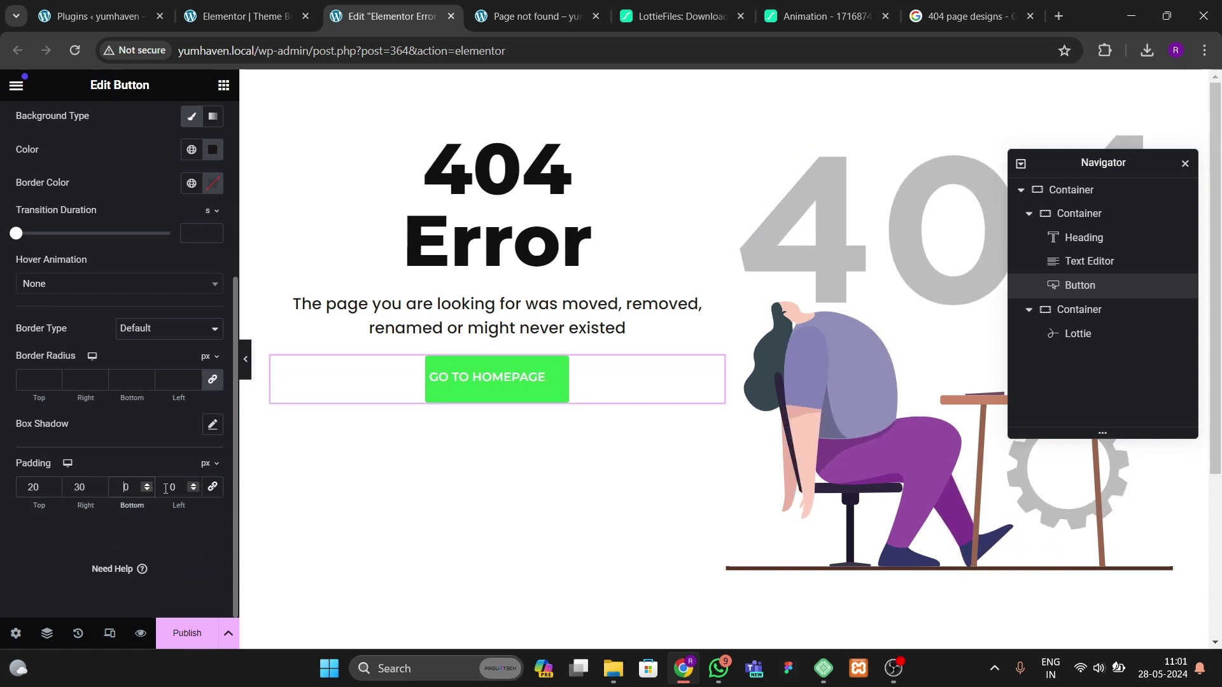
type("30")
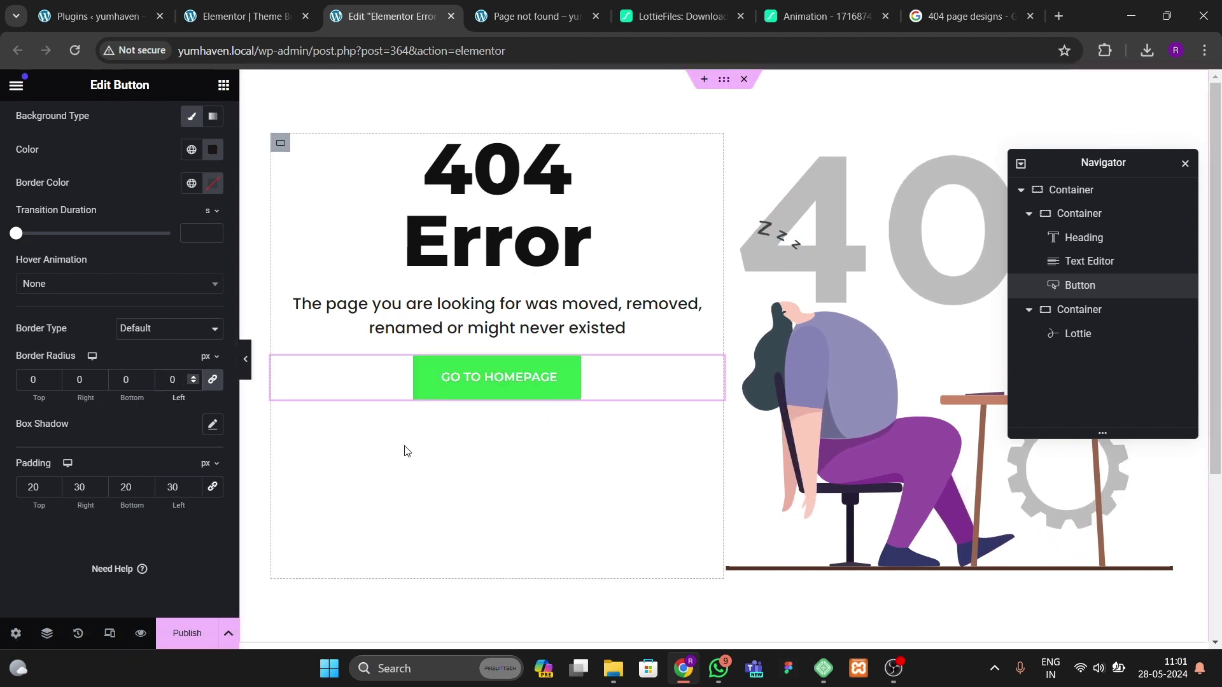
Step: Centre the left column's content both ways and set its gap to 40
left_click(280, 143)
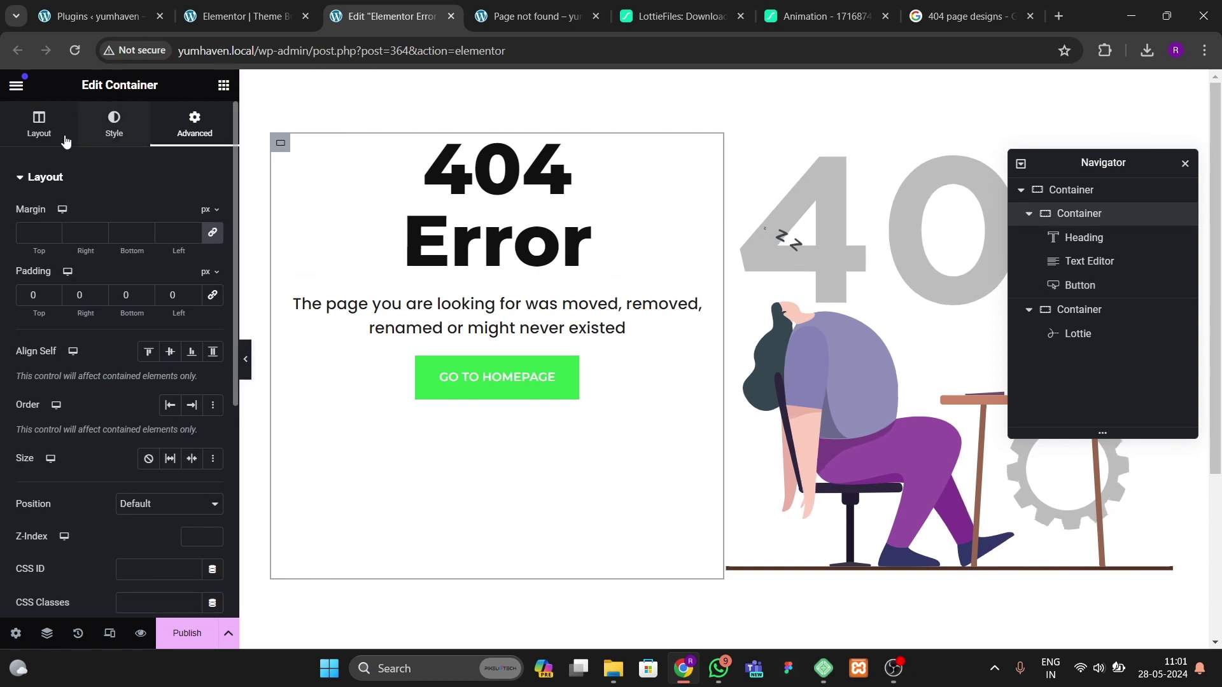
left_click(68, 498)
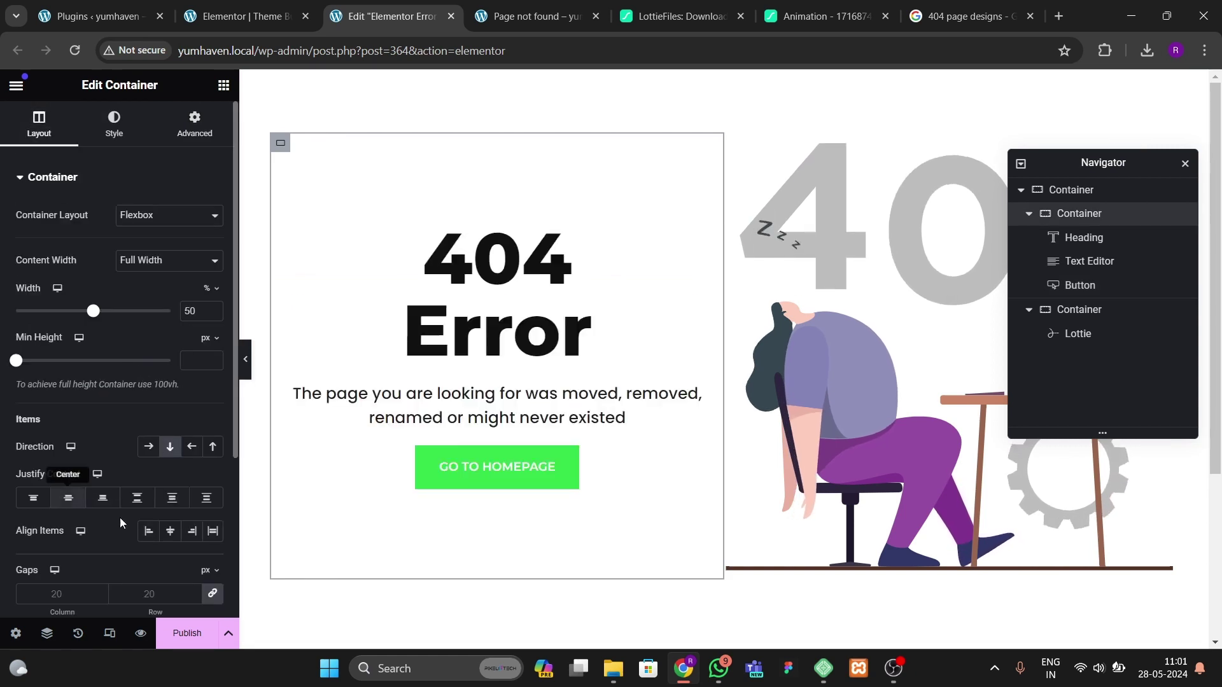
left_click(169, 530)
left_click(156, 594)
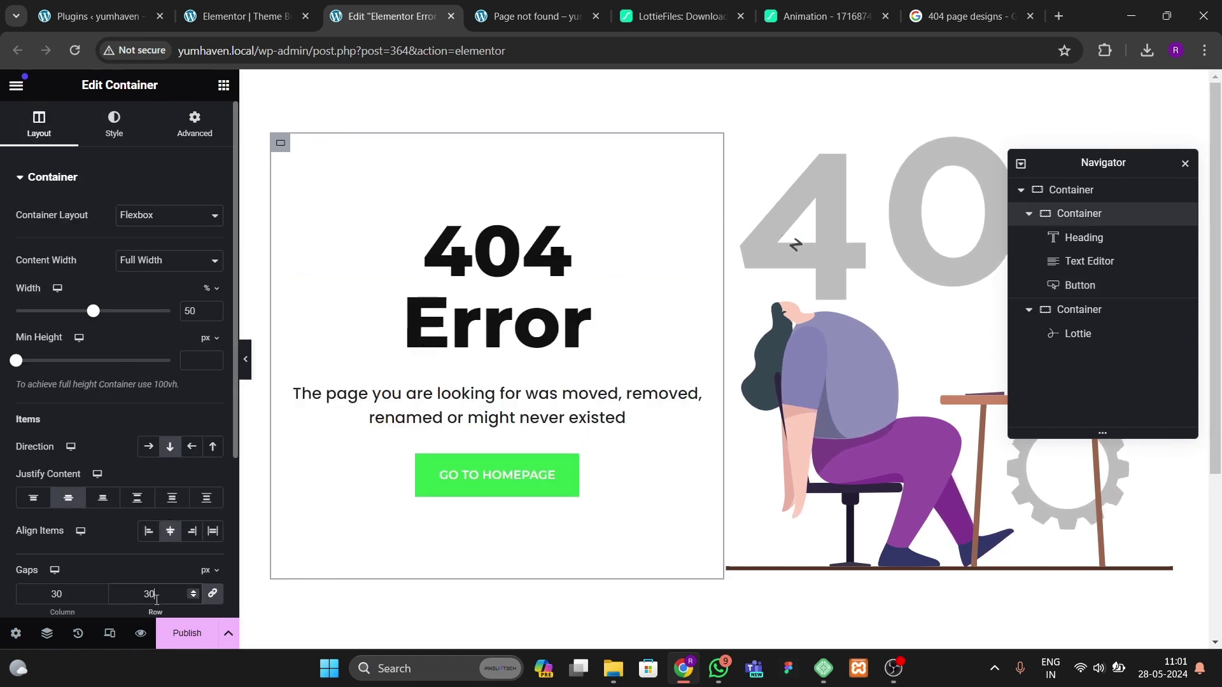
type("40")
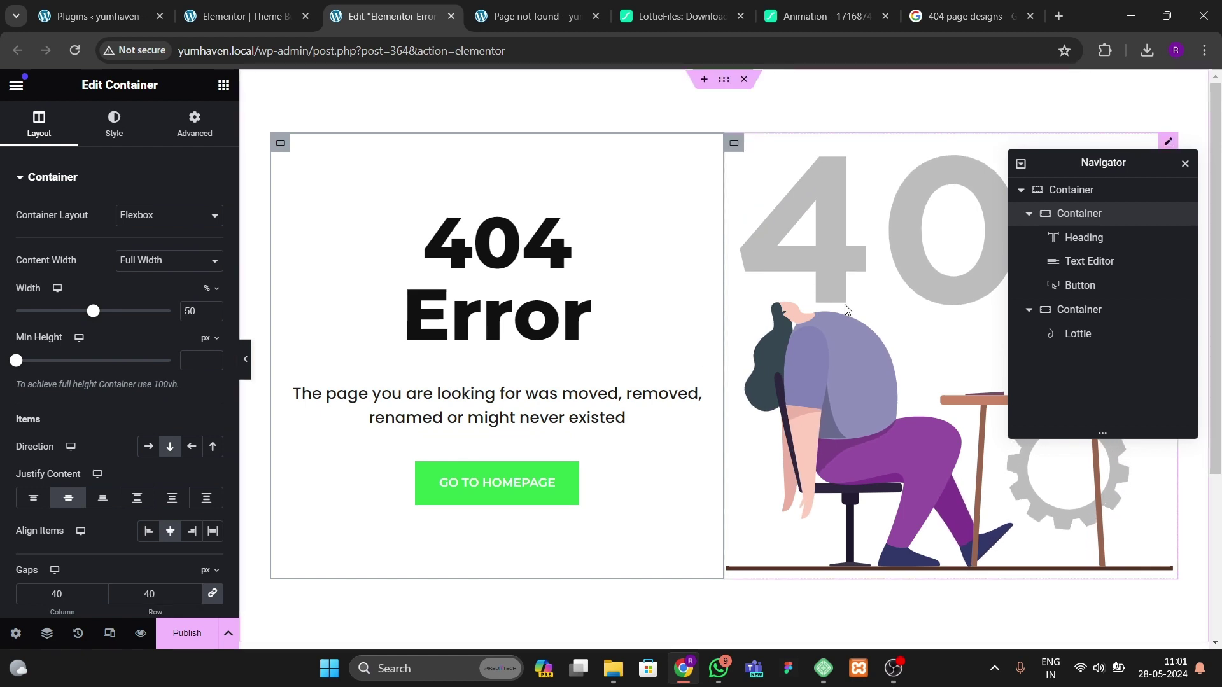
Step: Enlarge the Lottie animation to 90% width and preview the layout
left_click(737, 357)
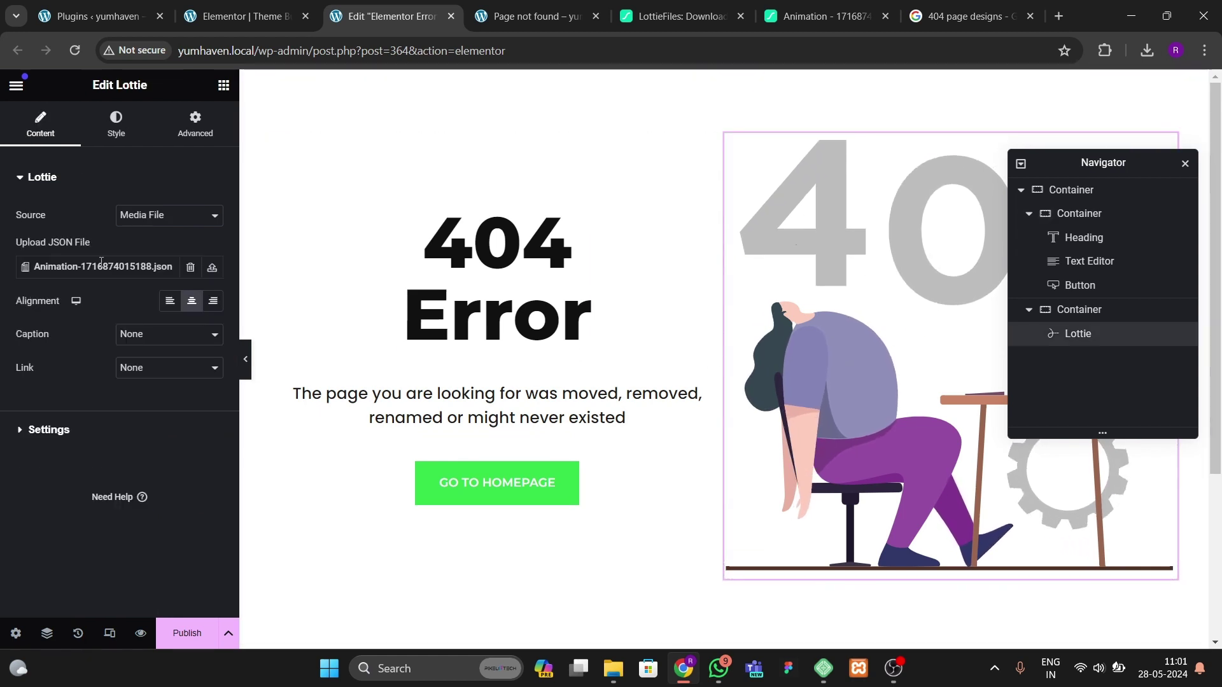
left_click(116, 125)
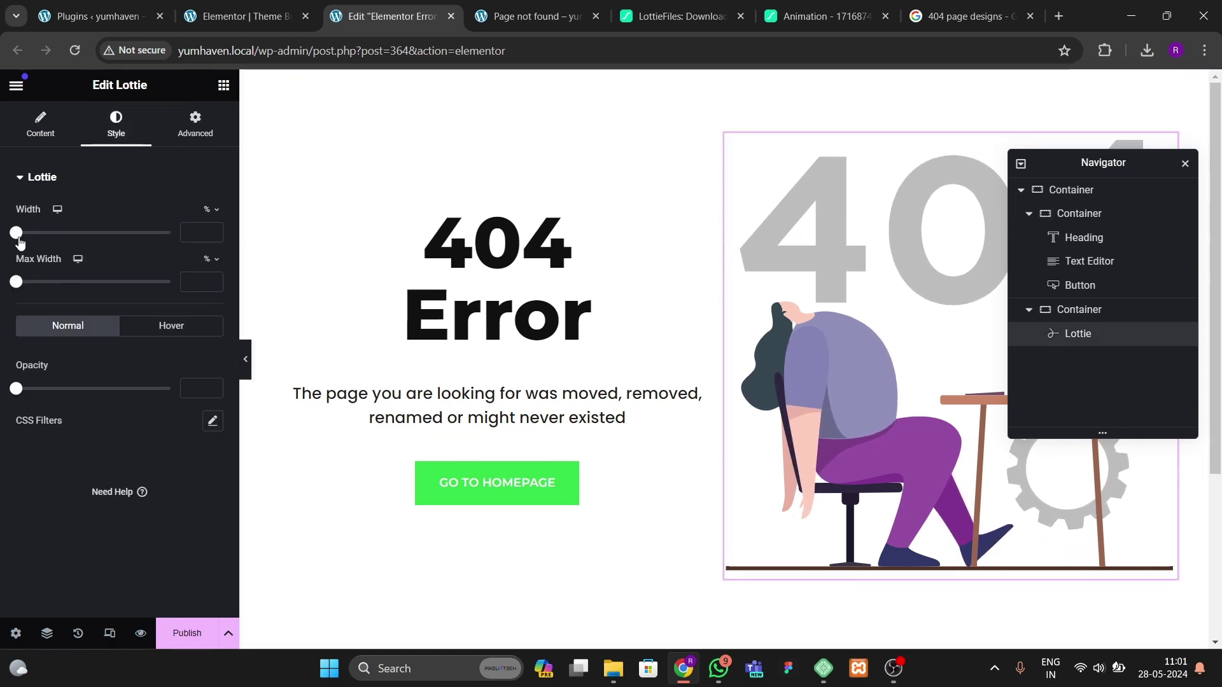
left_click_drag(16, 232, 160, 262)
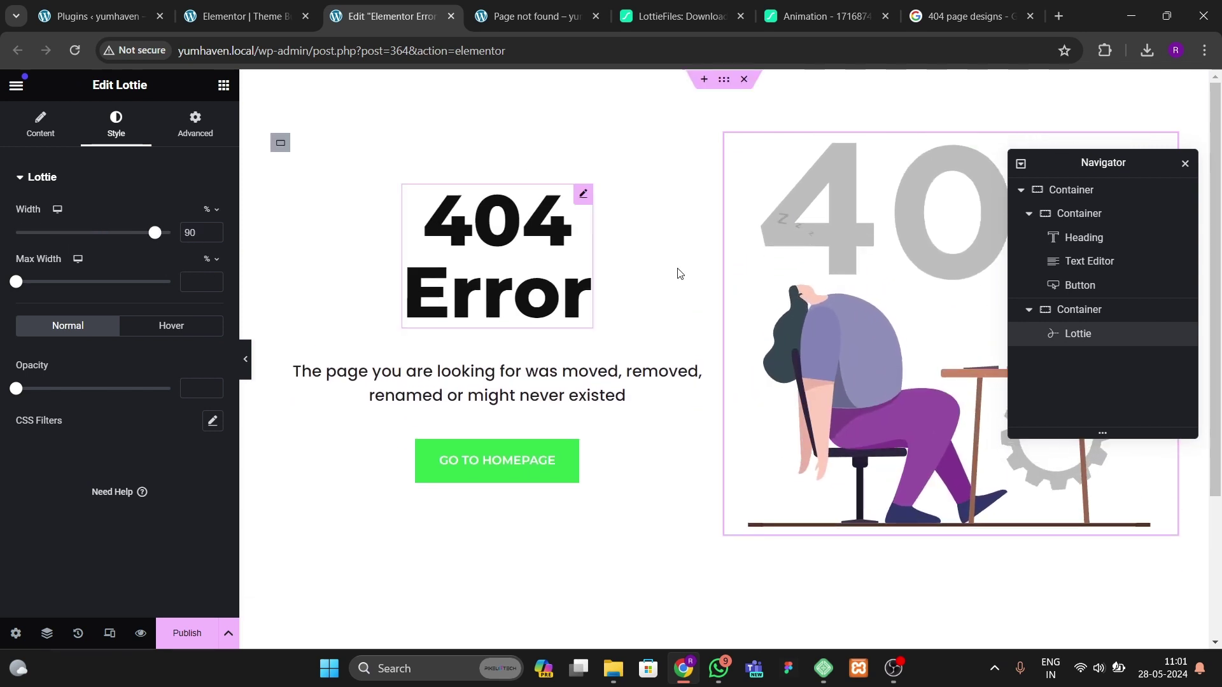
left_click(245, 359)
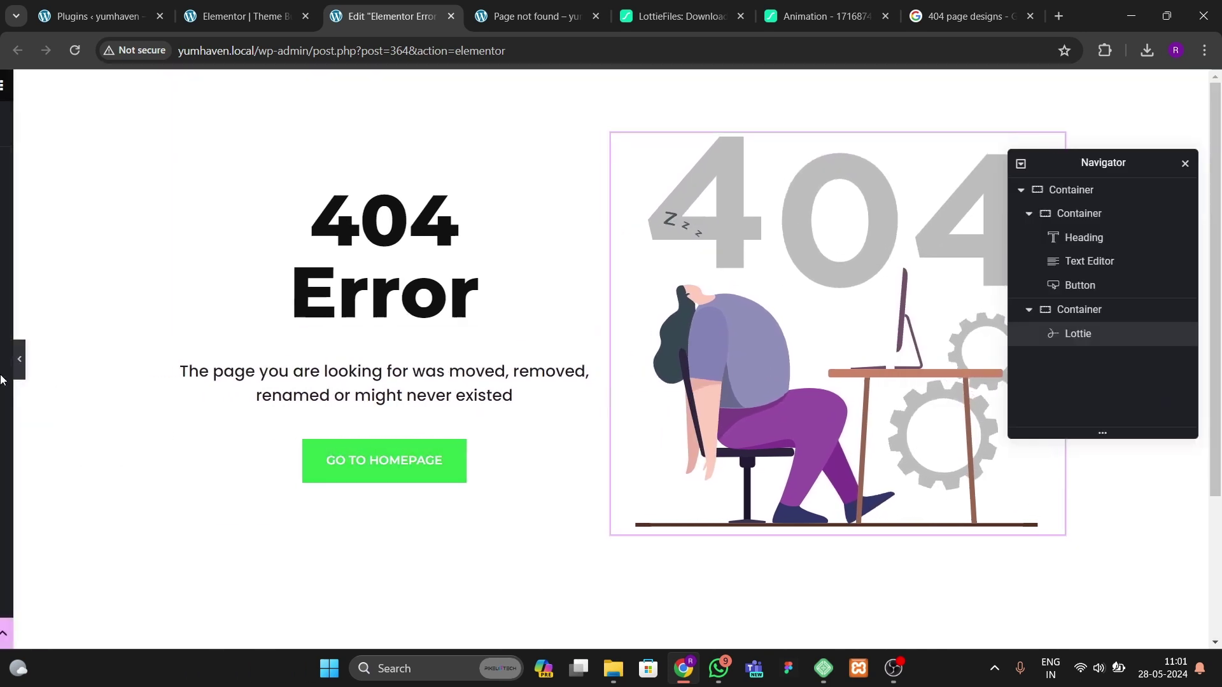
left_click(19, 359)
Step: Set the outer page container width to 1300 px
left_click(721, 84)
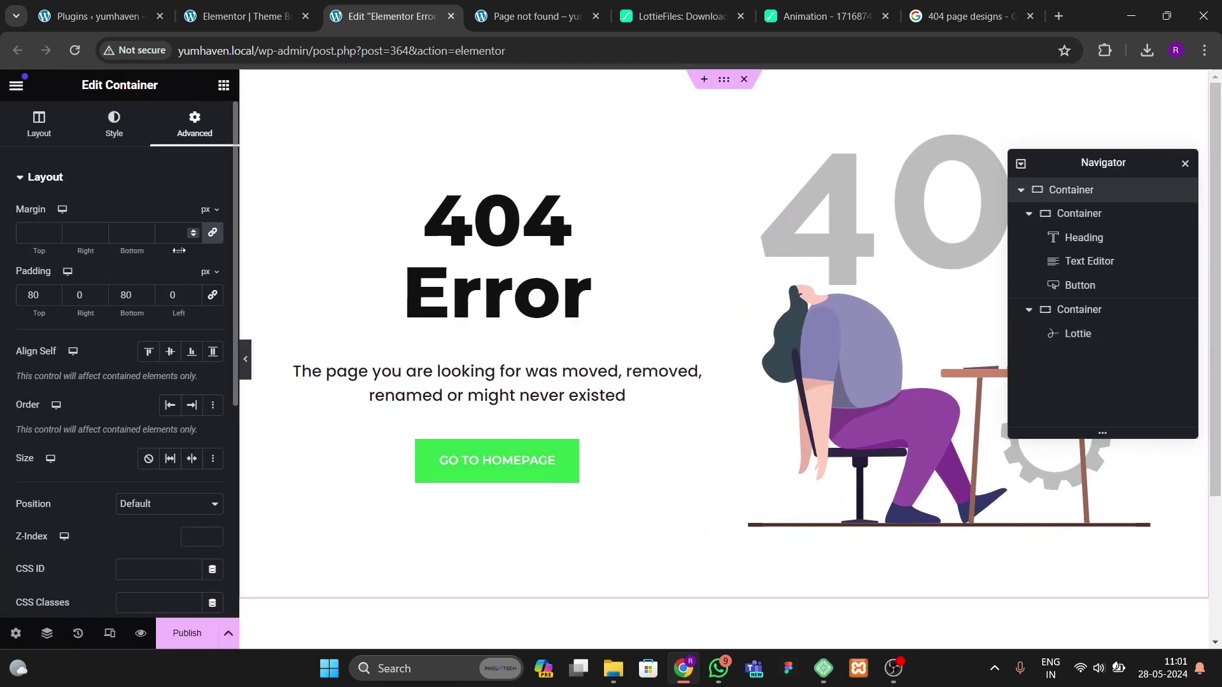
left_click(40, 122)
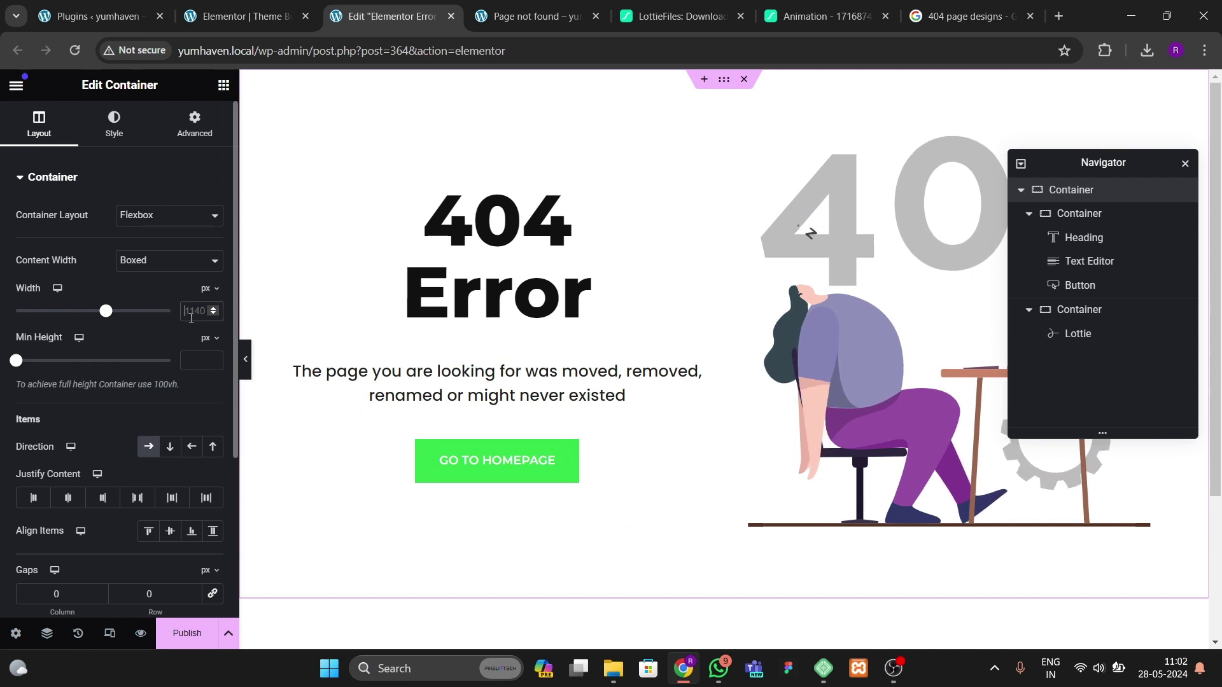
type("1400")
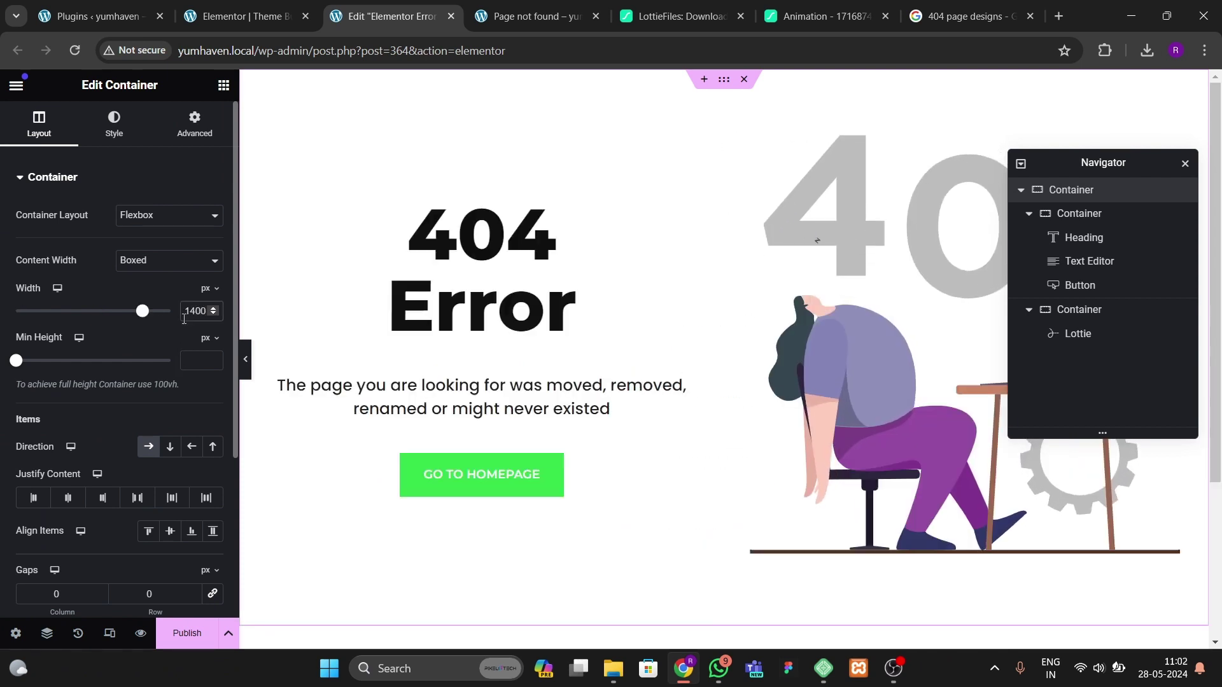
key("BackSpace")
type("3")
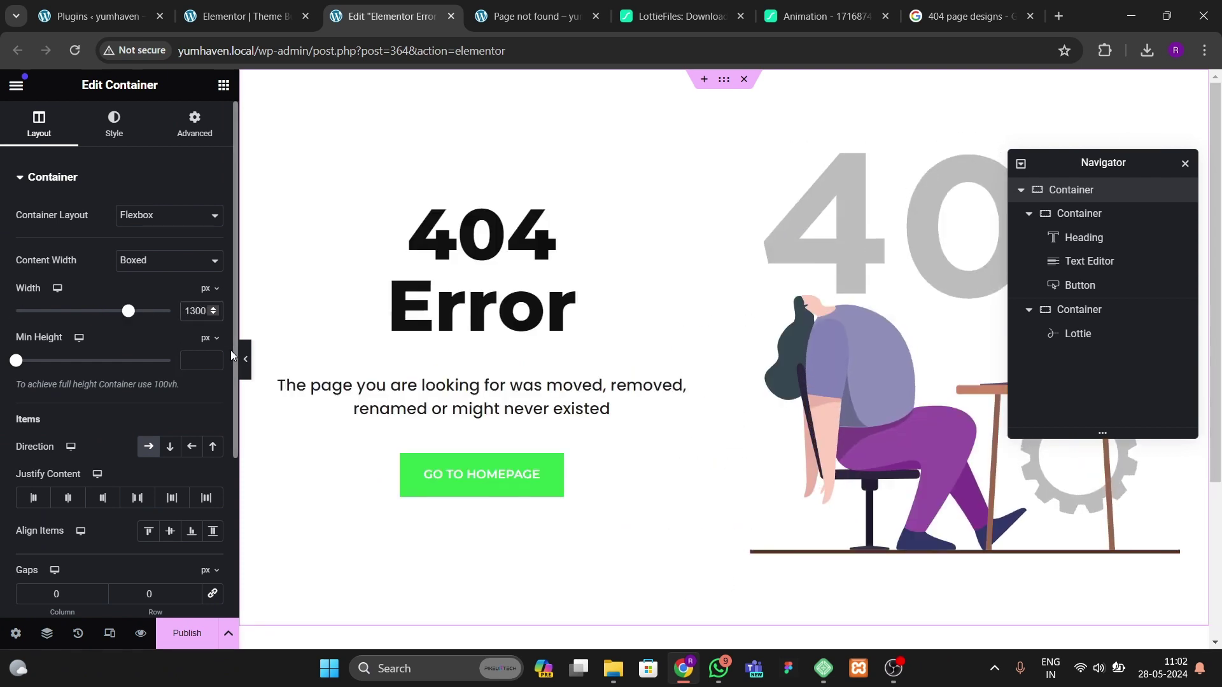
left_click(246, 359)
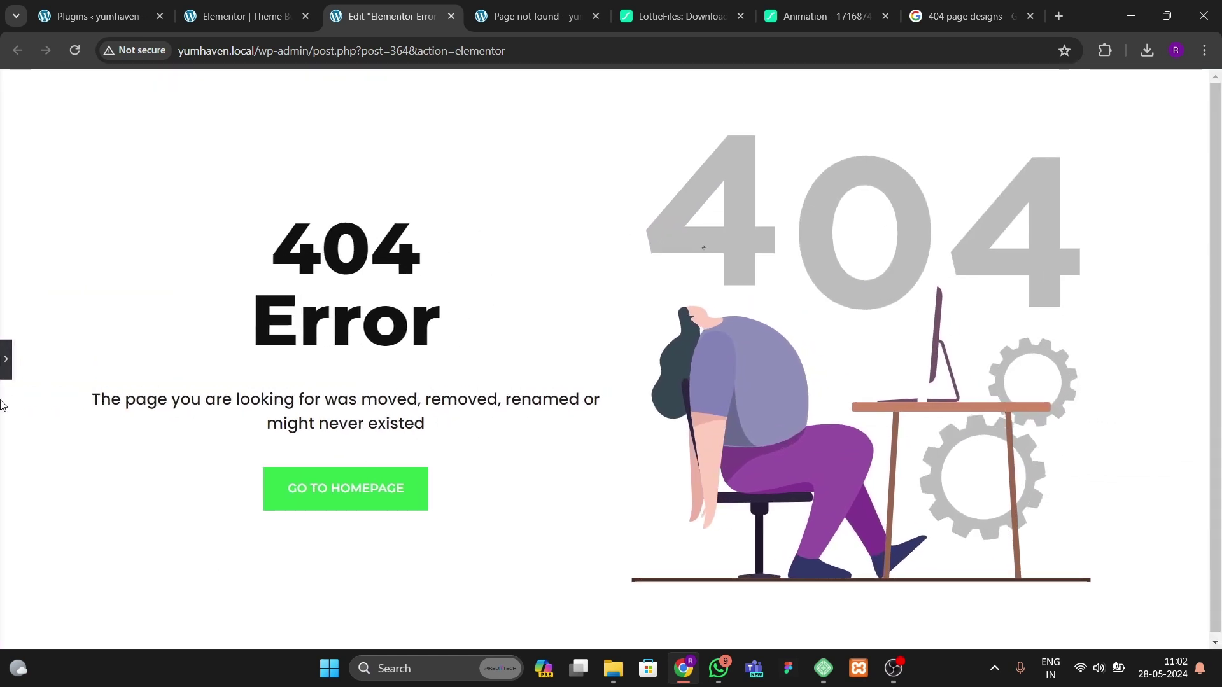
left_click(5, 359)
Step: Give the Lottie's parent container 40 px padding on every side
left_click(739, 349)
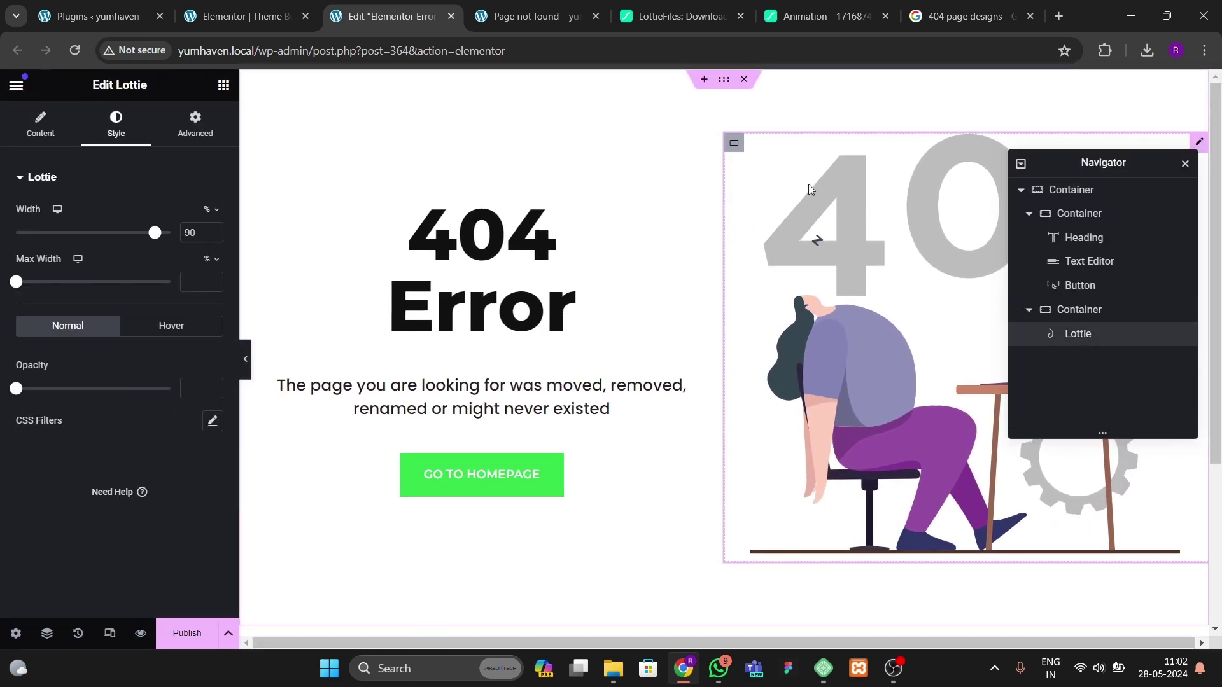
left_click(733, 143)
left_click(186, 133)
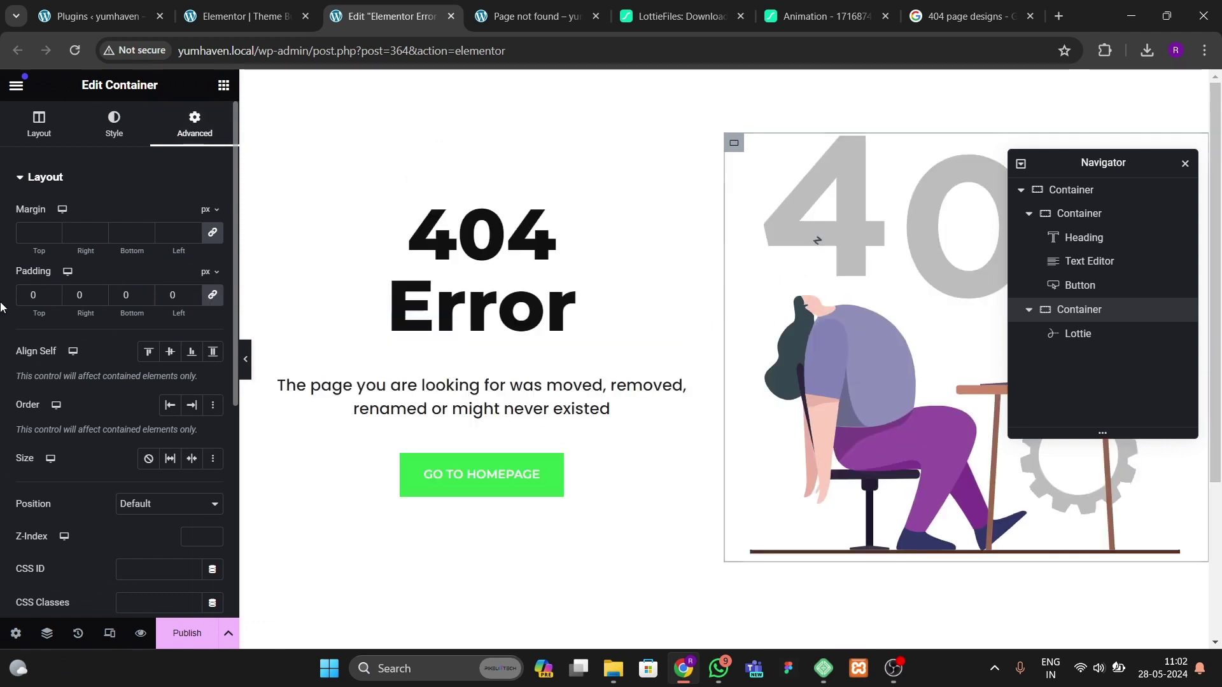
type("30")
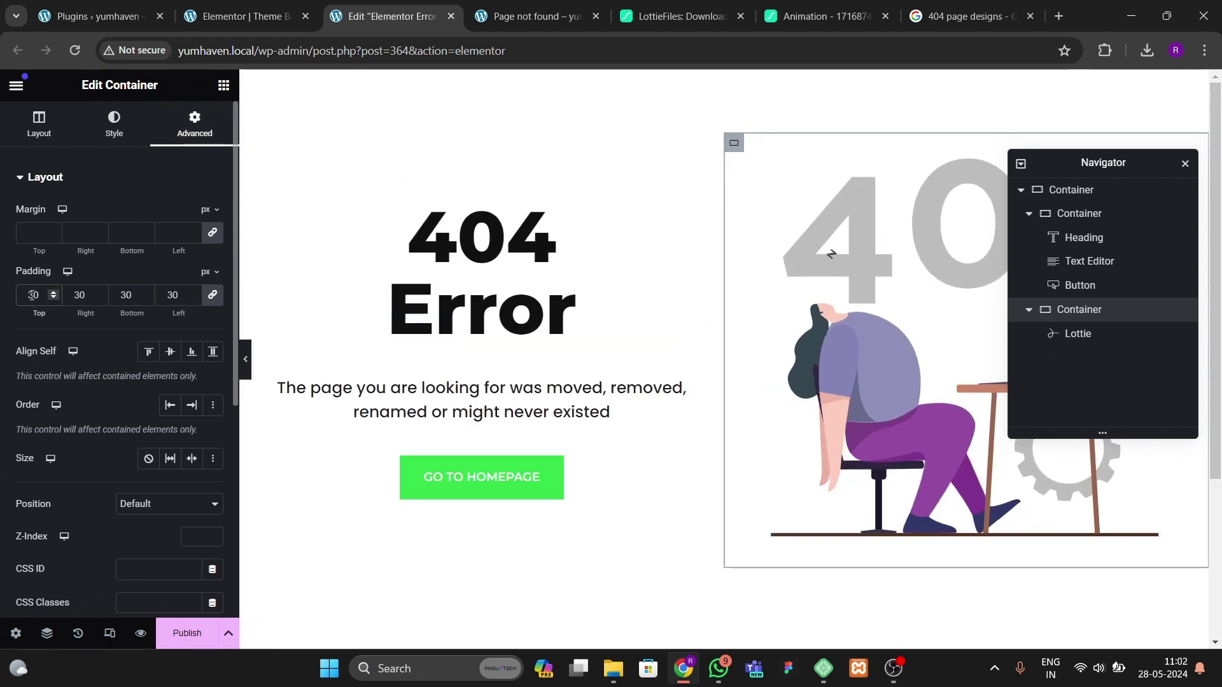
key("BackSpace")
key("BackSpace")
type("40")
left_click(247, 374)
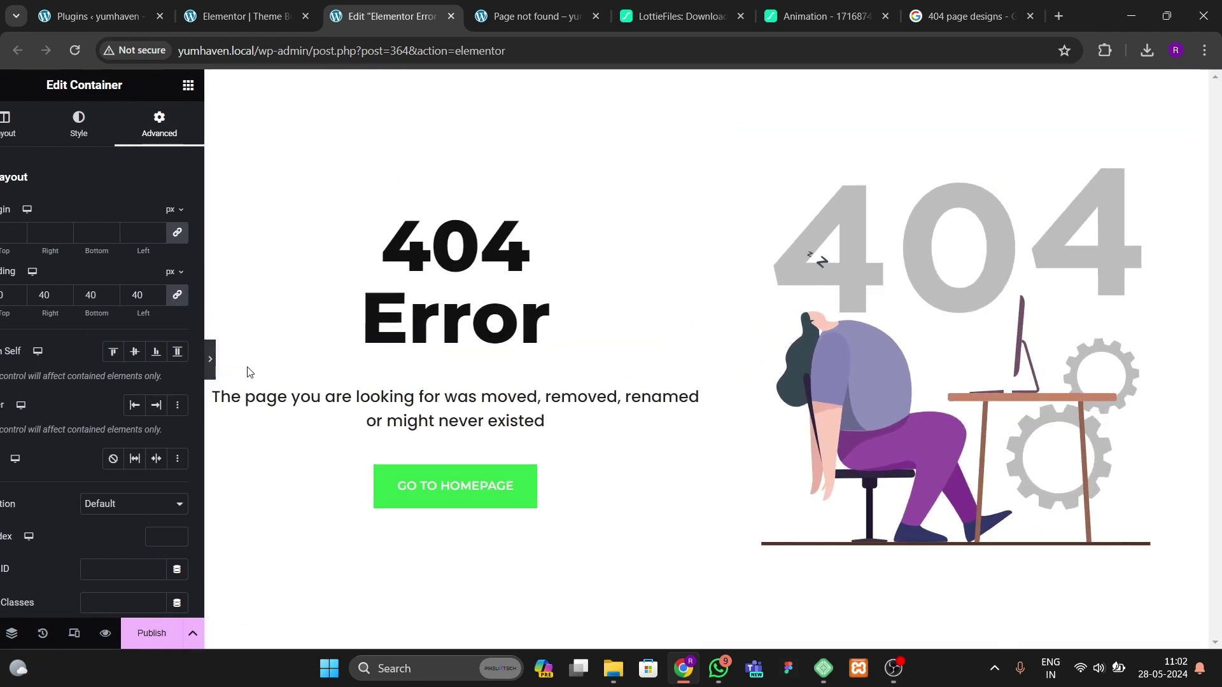
left_click(3, 361)
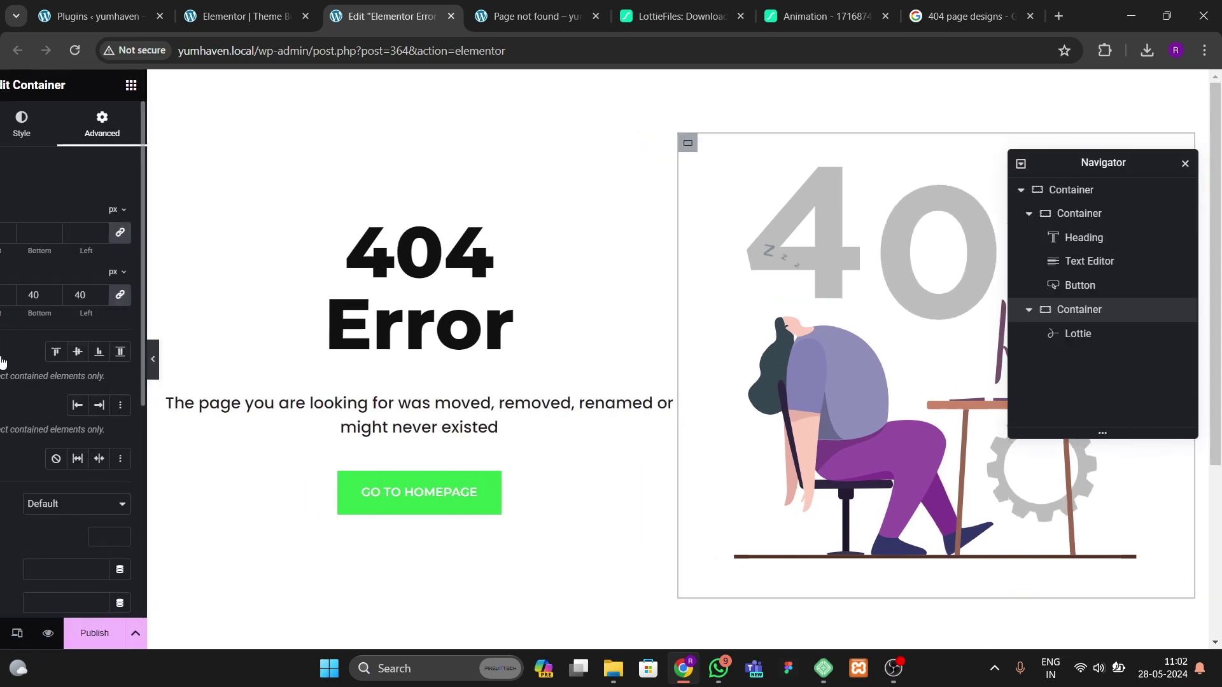
left_click(607, 407)
left_click(56, 122)
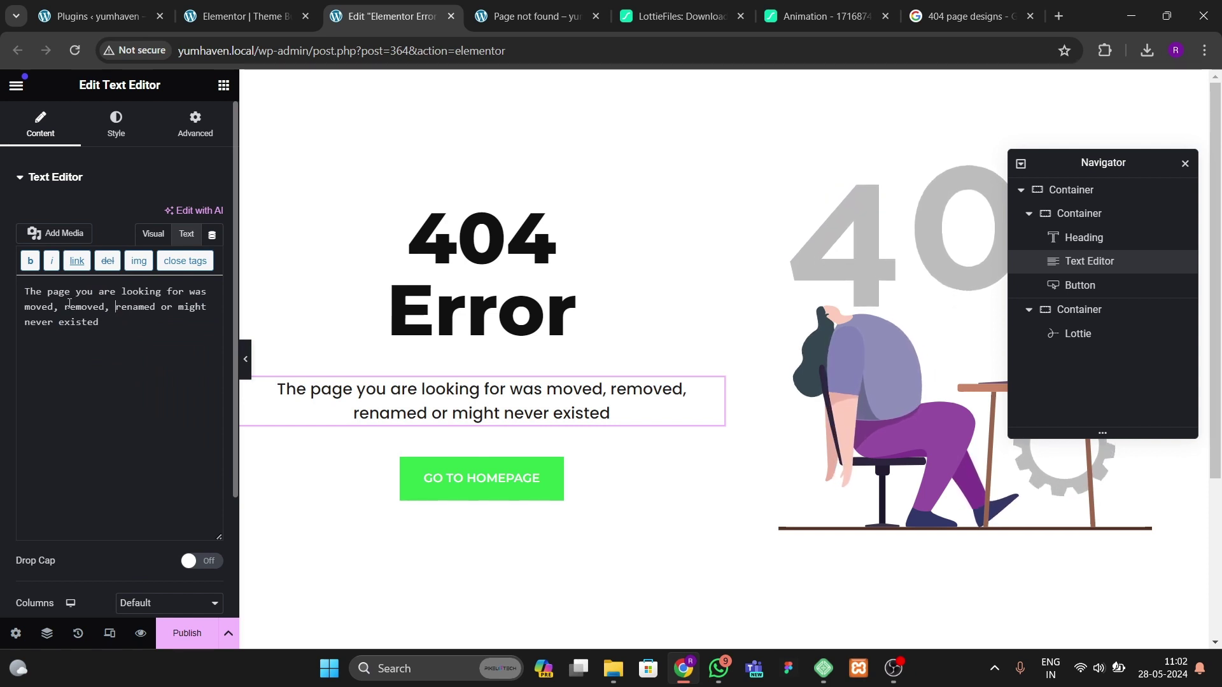
Step: Insert a <br> after 'moved,' so the description breaks onto two lines
type("br>")
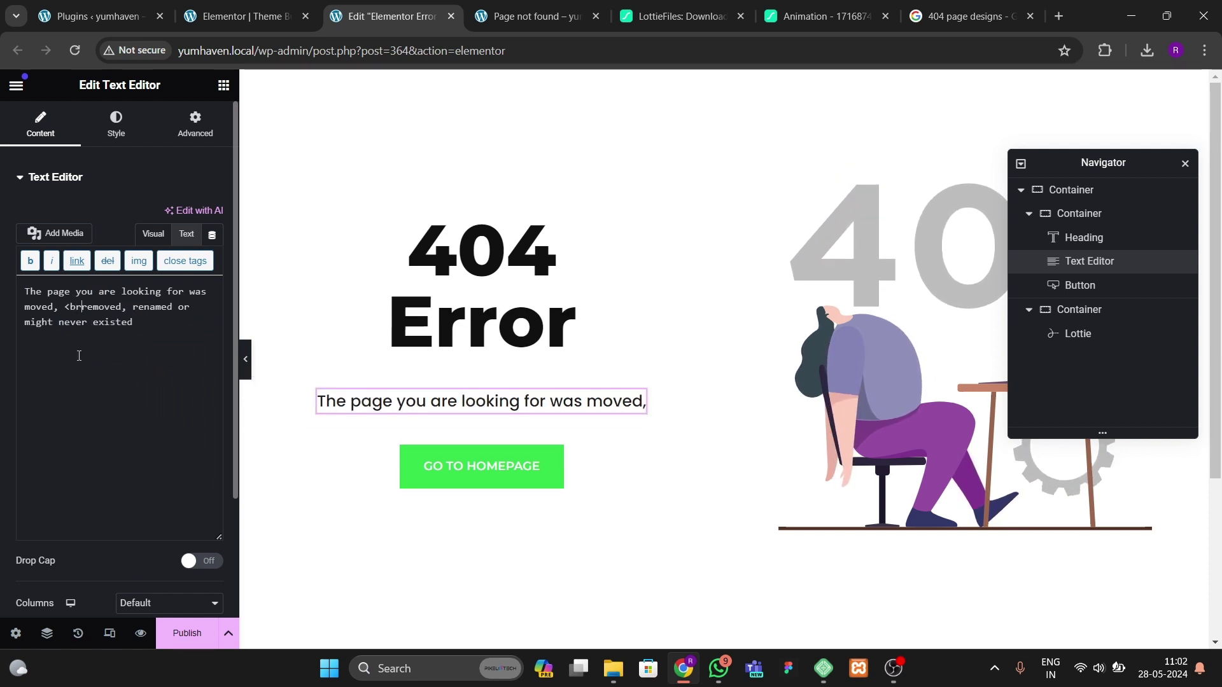
left_click(246, 360)
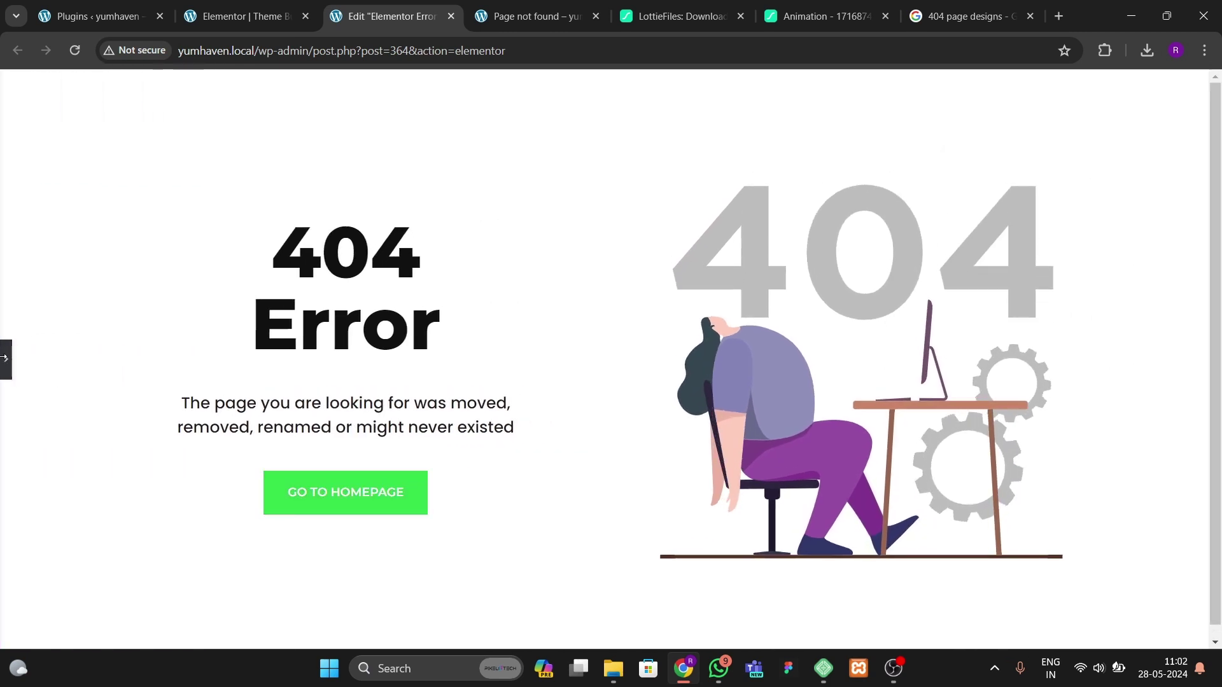
left_click(5, 359)
Step: Link the GO TO HOMEPAGE button to the dynamic Site URL
left_click(413, 479)
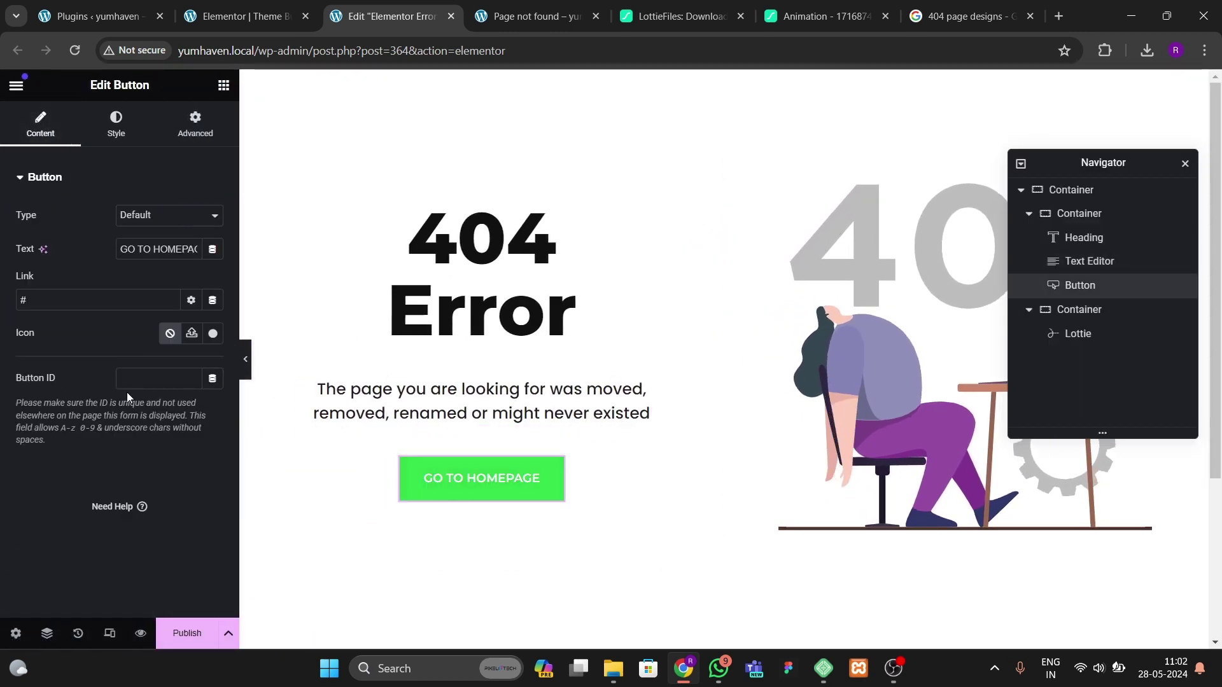
left_click(213, 299)
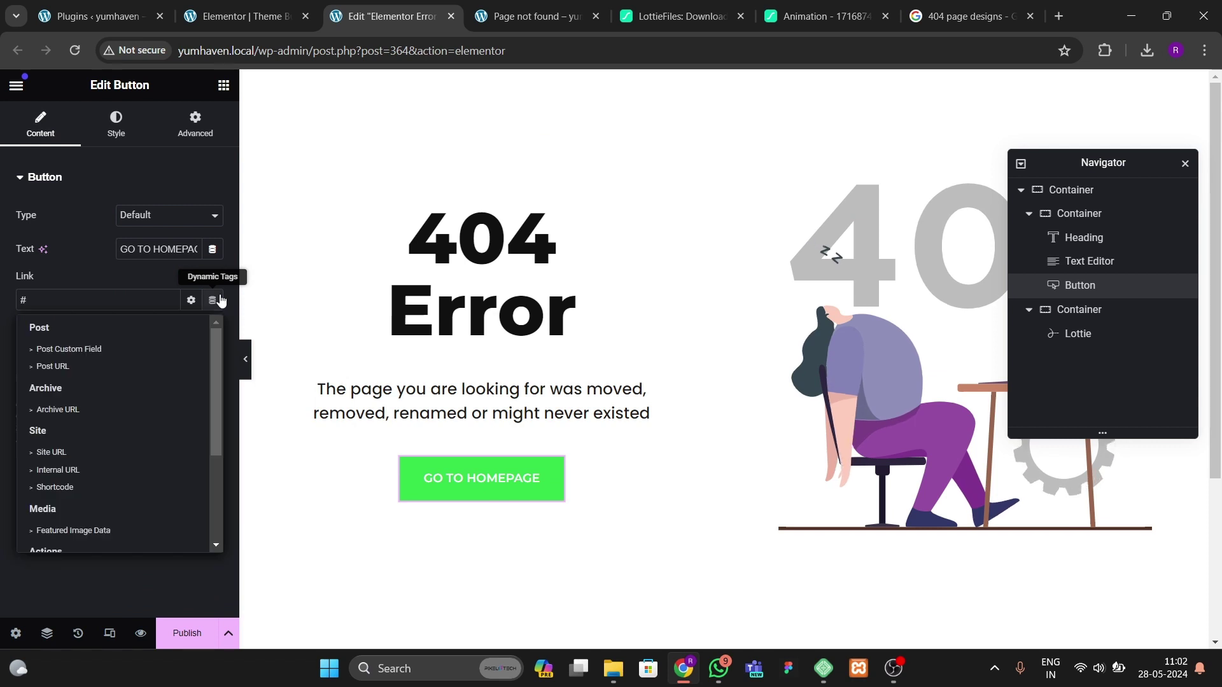
left_click(51, 454)
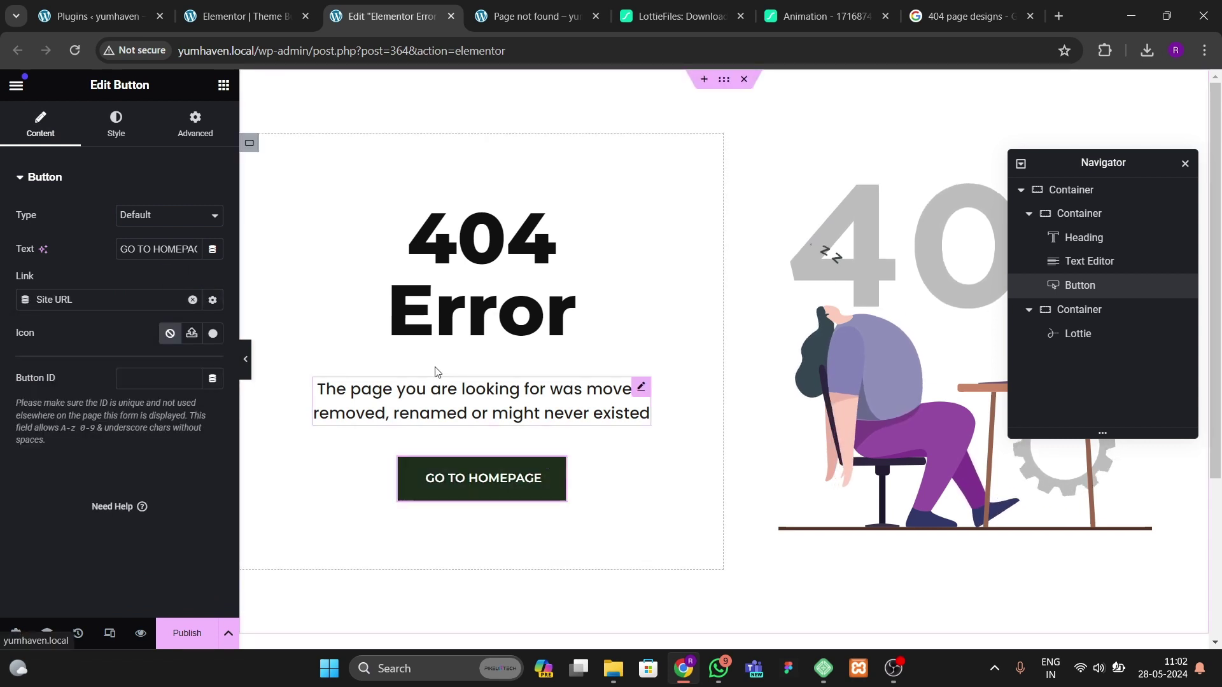
left_click(723, 79)
left_click(114, 125)
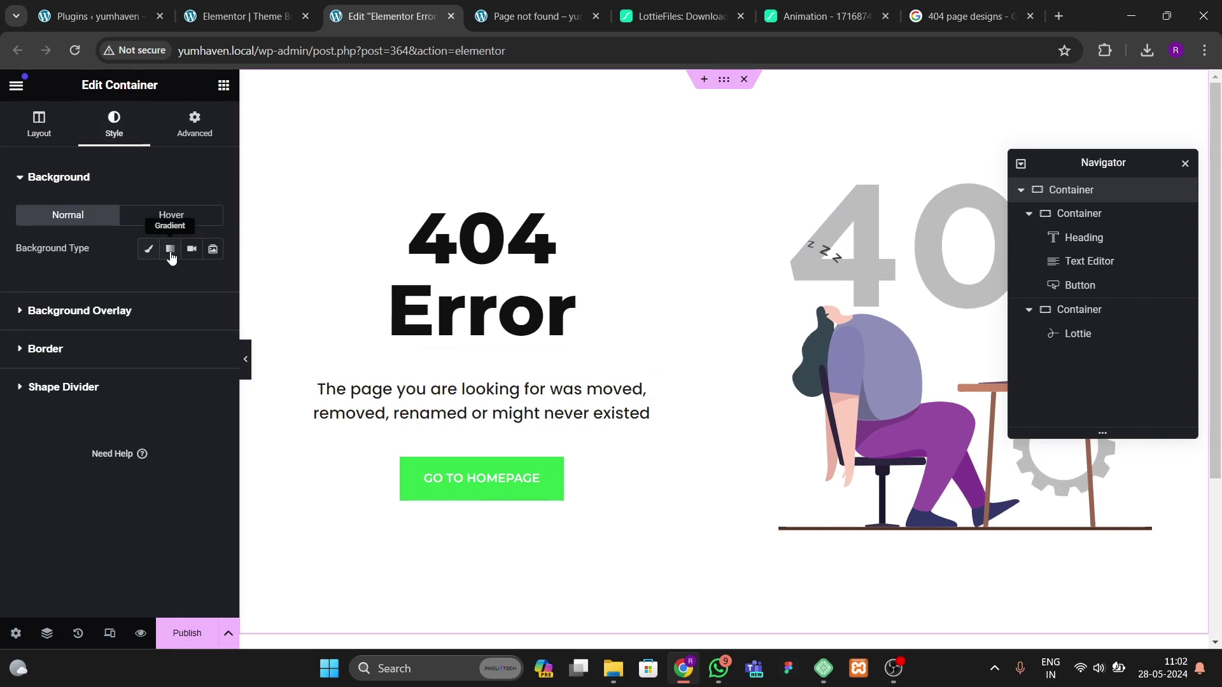
Step: Give the outer container a 180° gradient background from pale global green to light pink
left_click(171, 250)
left_click(191, 362)
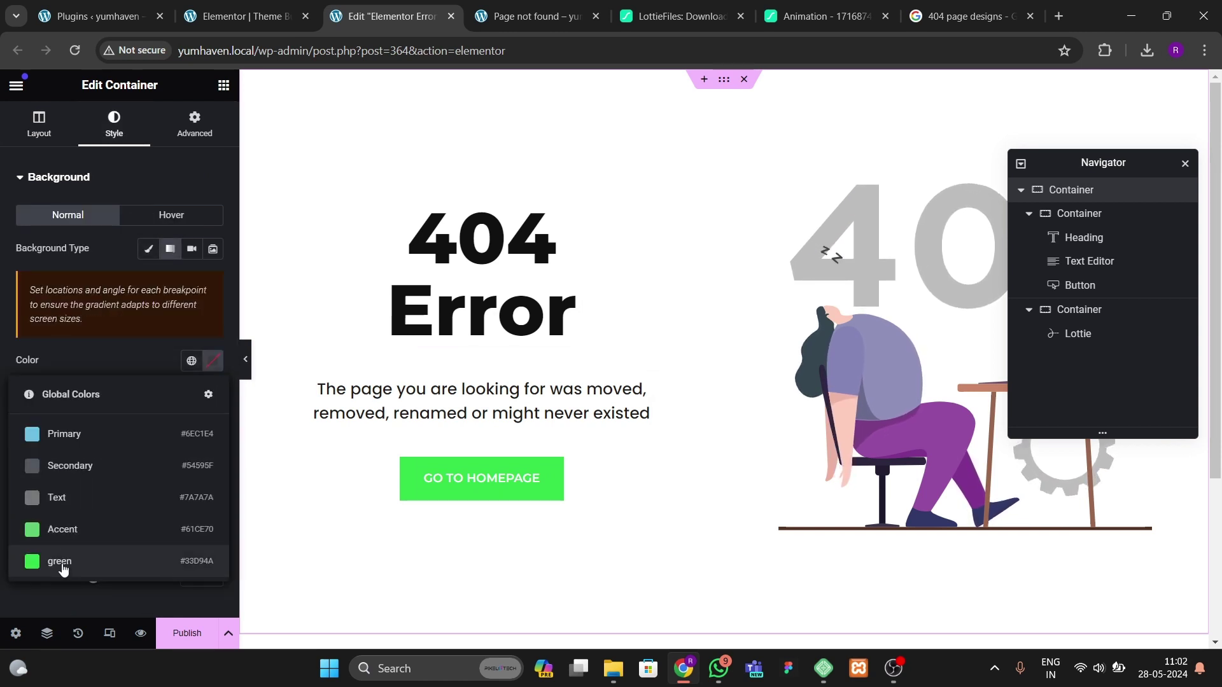
left_click(57, 561)
left_click(212, 444)
left_click_drag(159, 244, 143, 243)
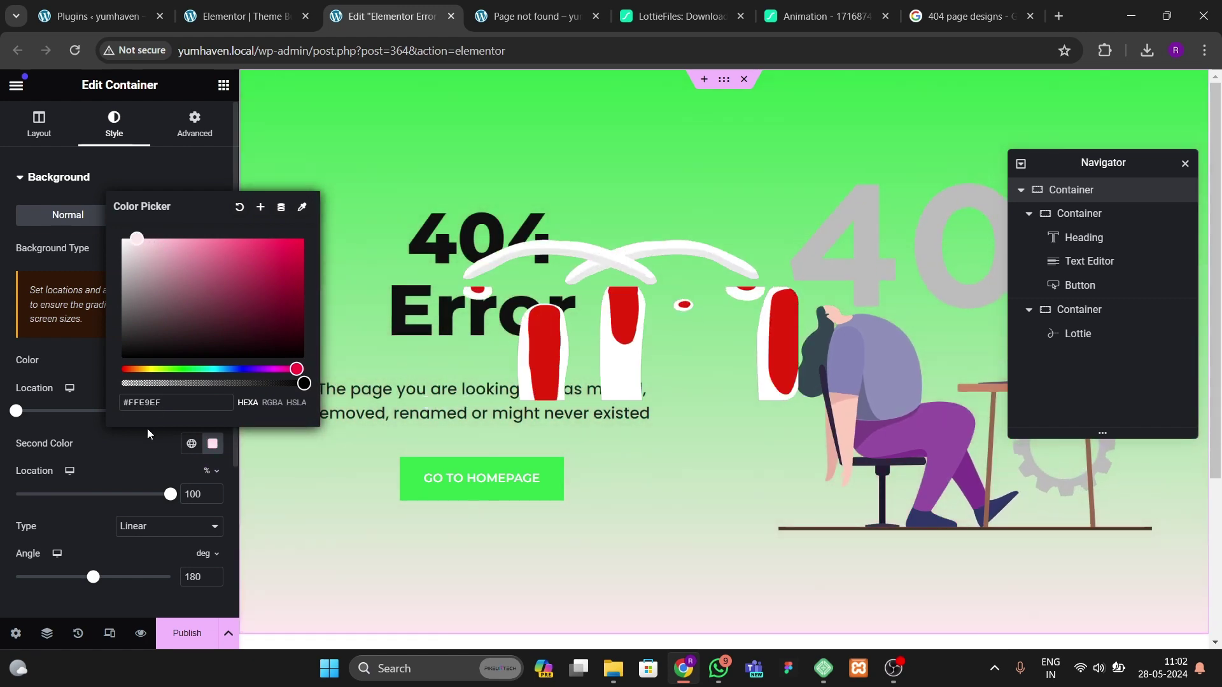
left_click(212, 360)
left_click_drag(205, 453, 168, 425)
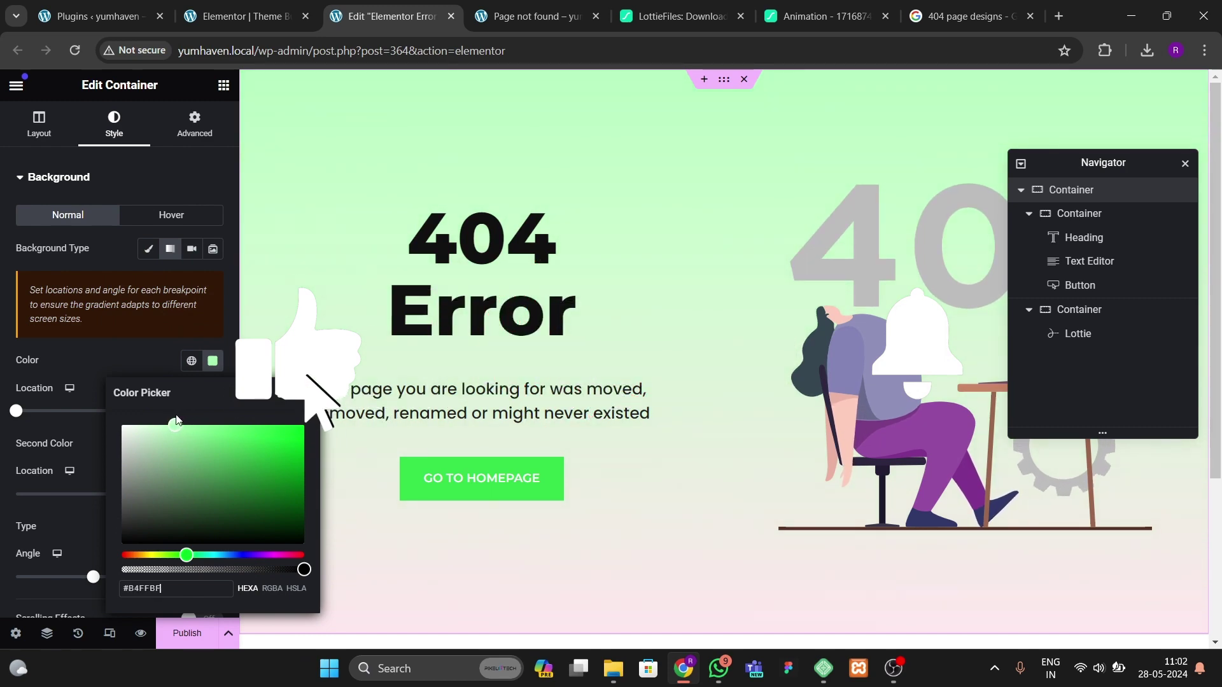
left_click(147, 355)
Step: Preview the gradient page at full width, then bring up the 404 Page publish conditions
left_click(245, 359)
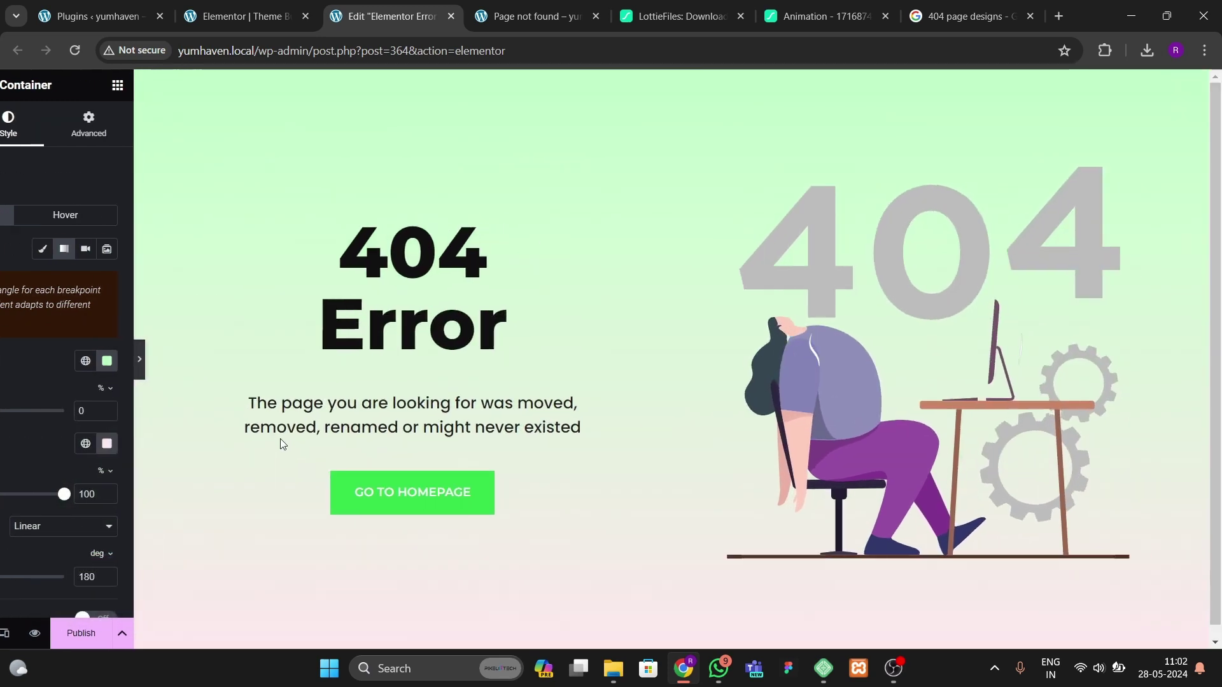
left_click(3, 376)
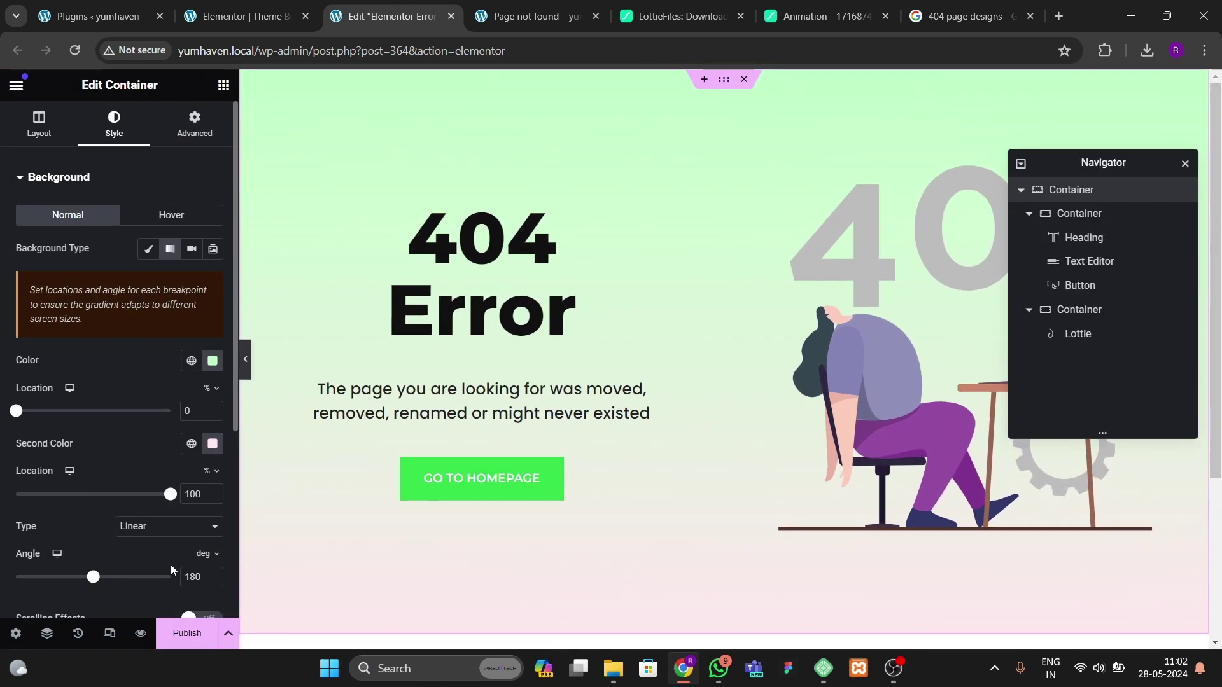
left_click(182, 632)
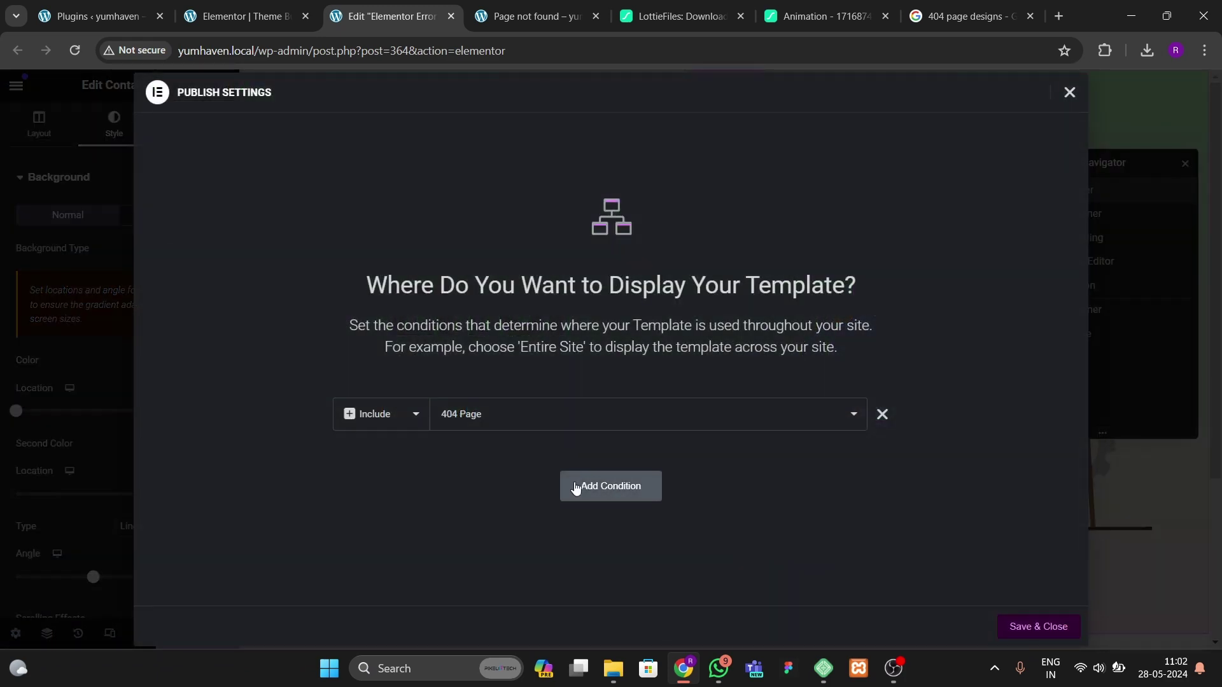
Step: Publish the template with the 404 Page condition and load the live site's homepage
left_click(1039, 627)
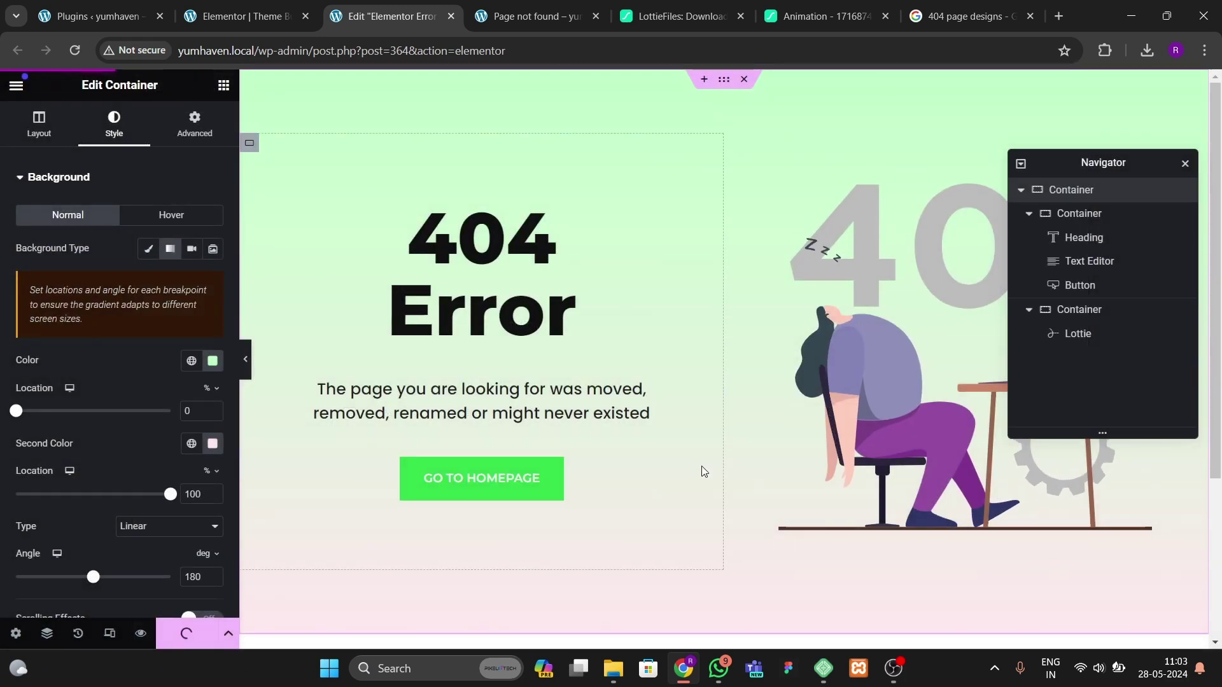
left_click(540, 18)
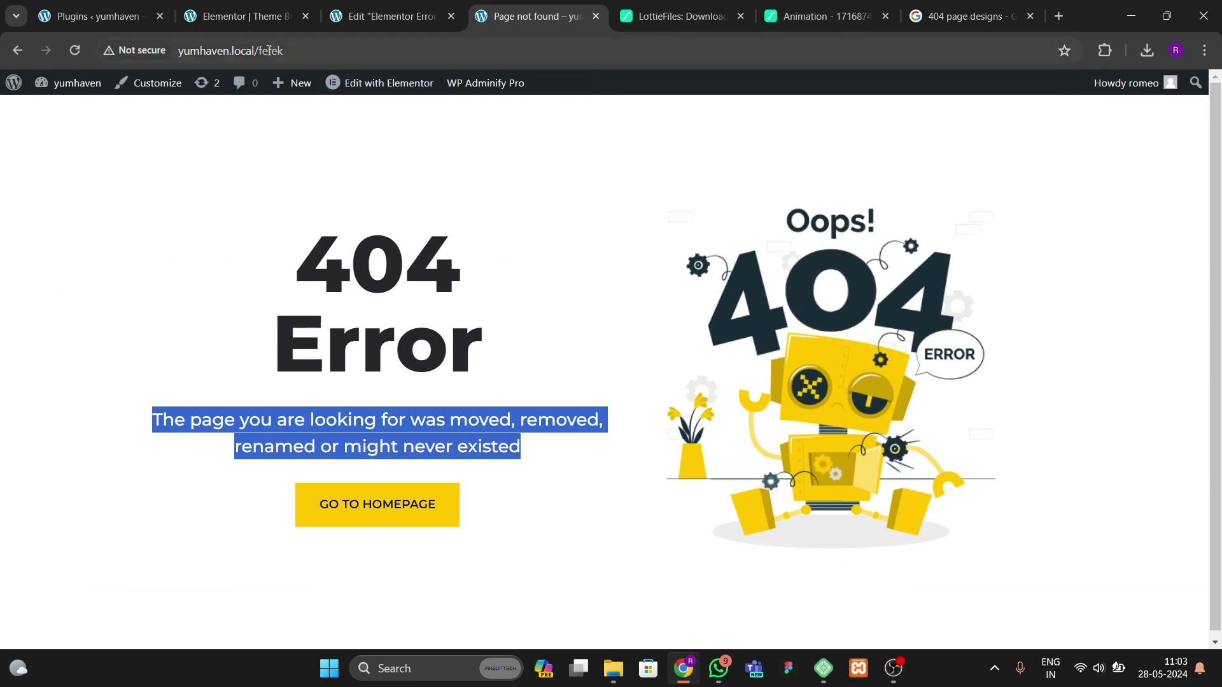
left_click_drag(262, 50, 389, 52)
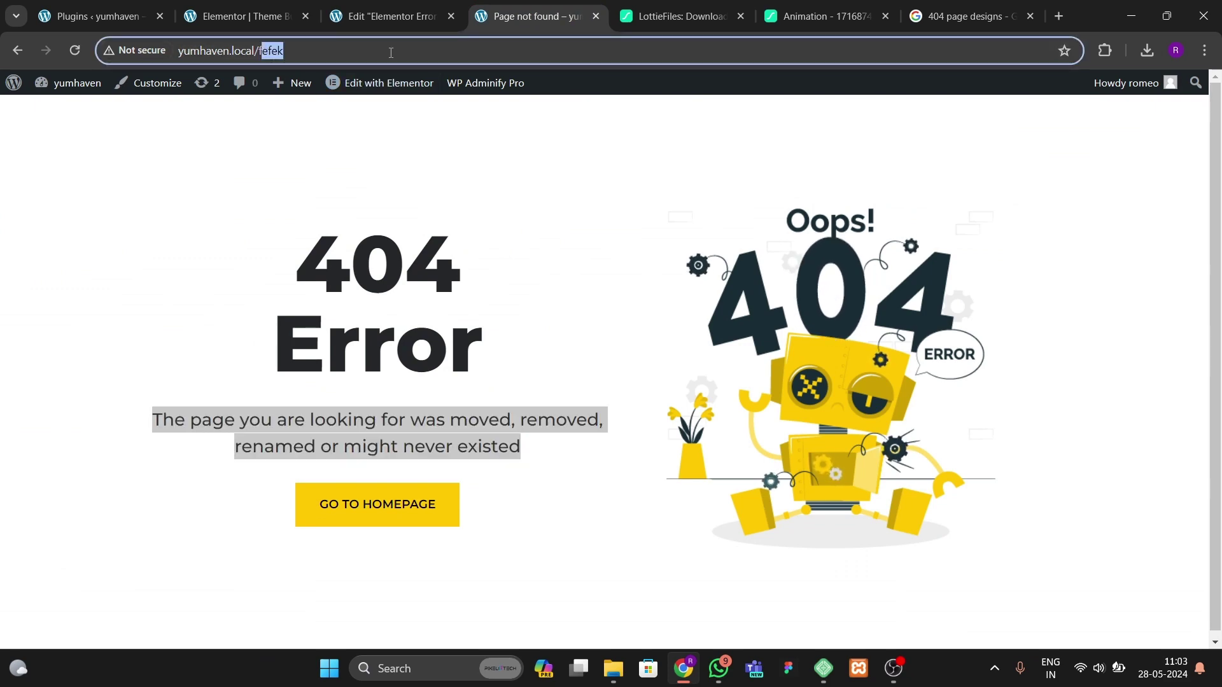
key("BackSpace")
key("Return")
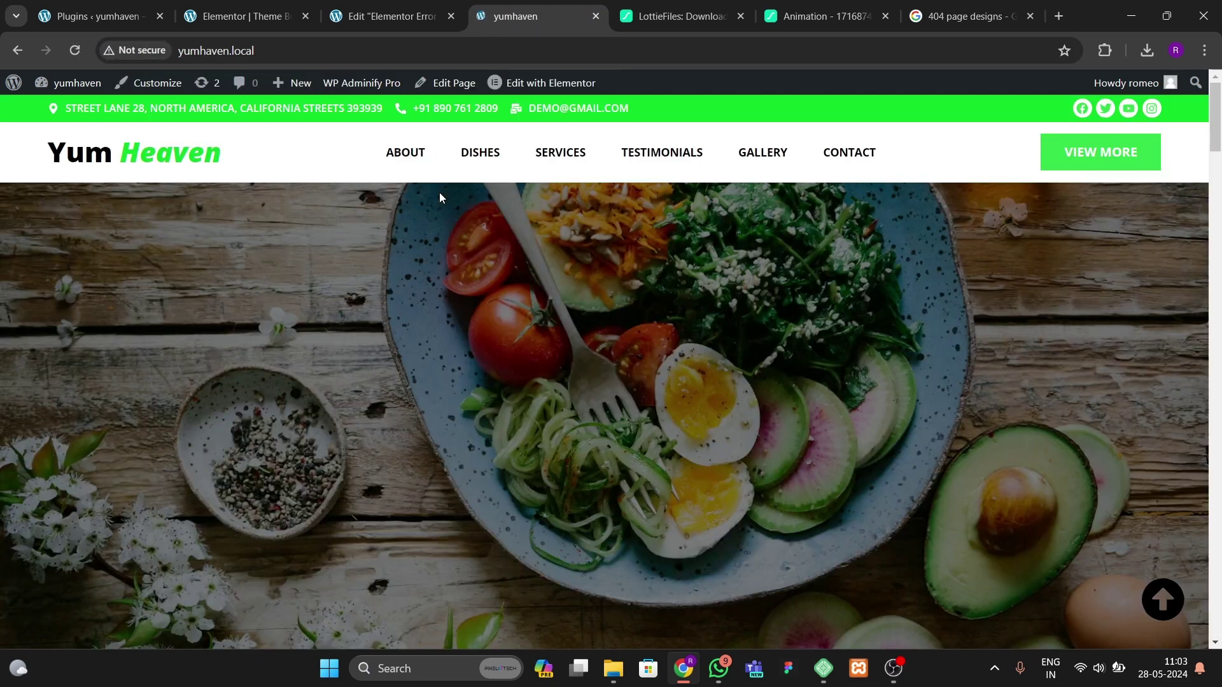
Step: Visit the nonexistent '/fe' address to see the new 404 page and test GO TO HOMEPAGE
left_click(330, 49)
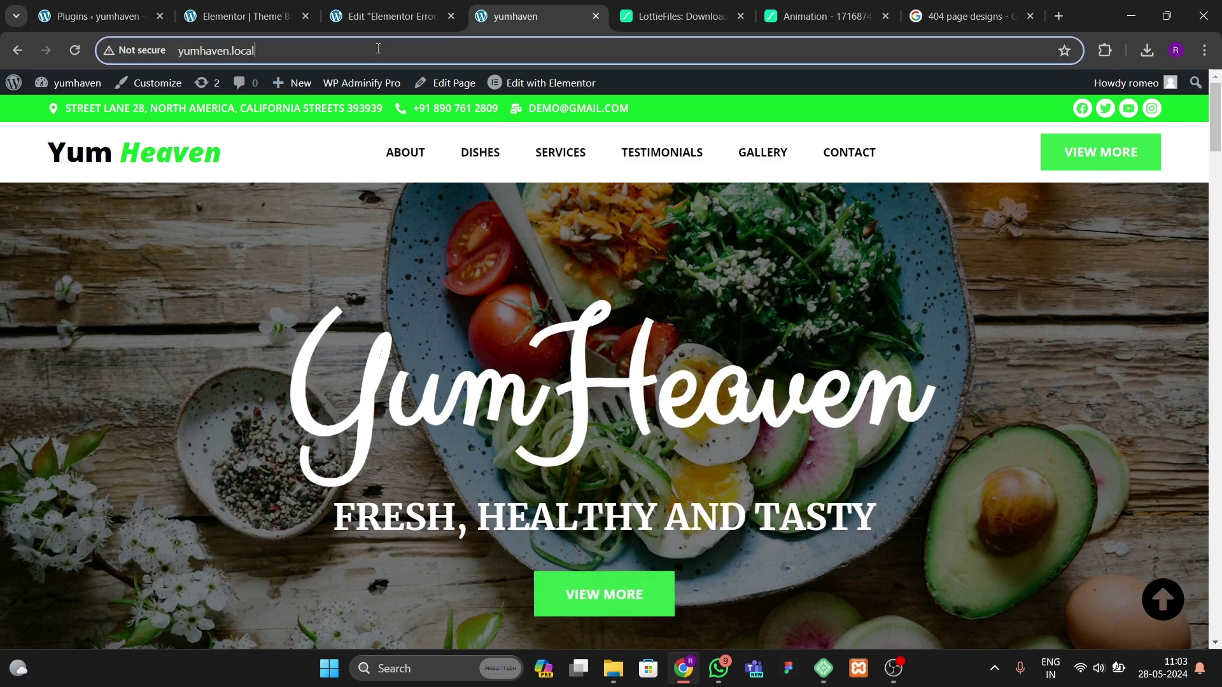
type("/fefre")
key("Return")
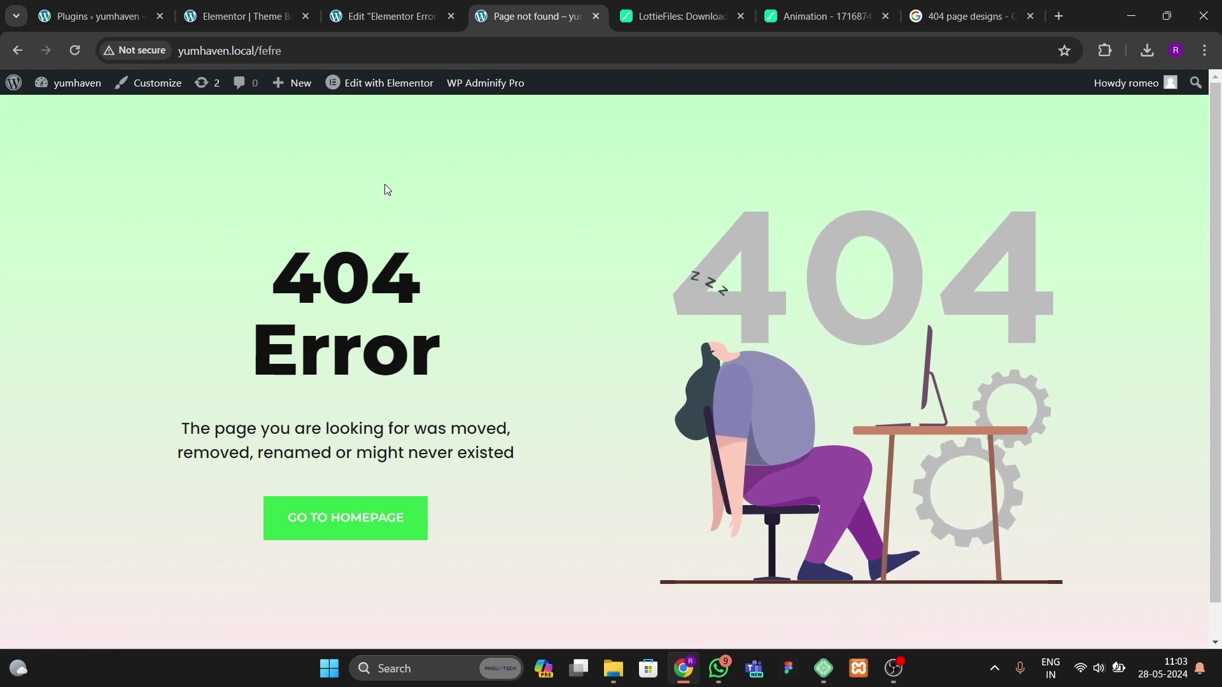
left_click(358, 522)
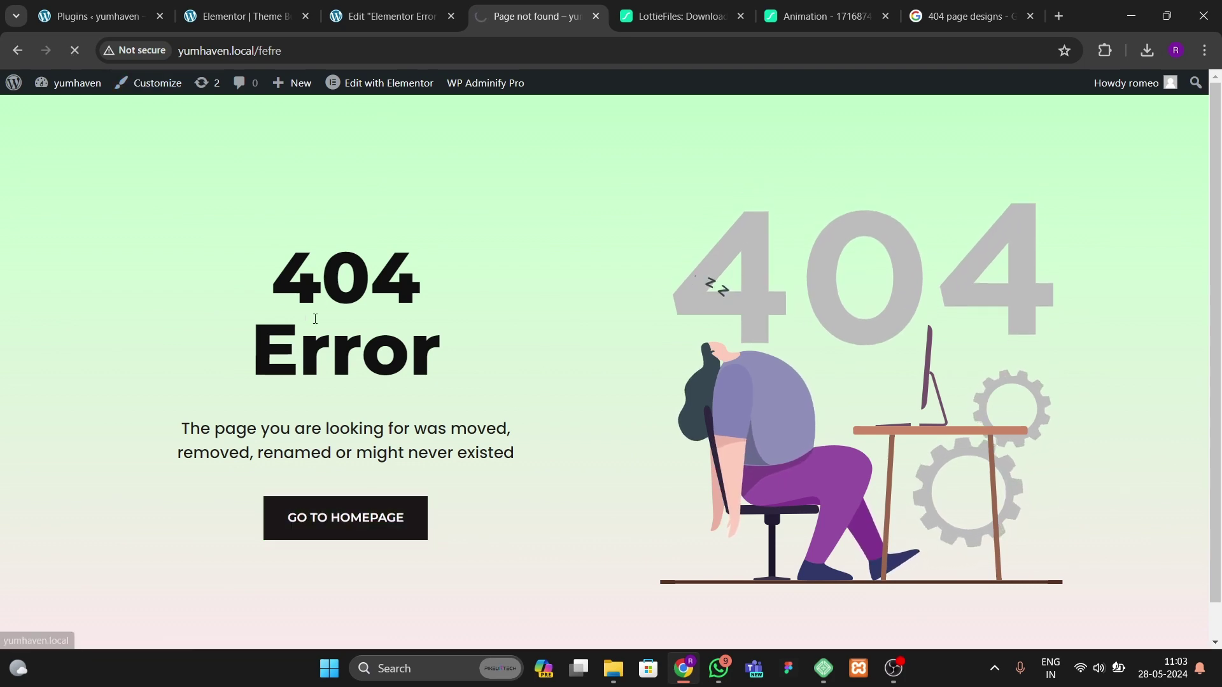